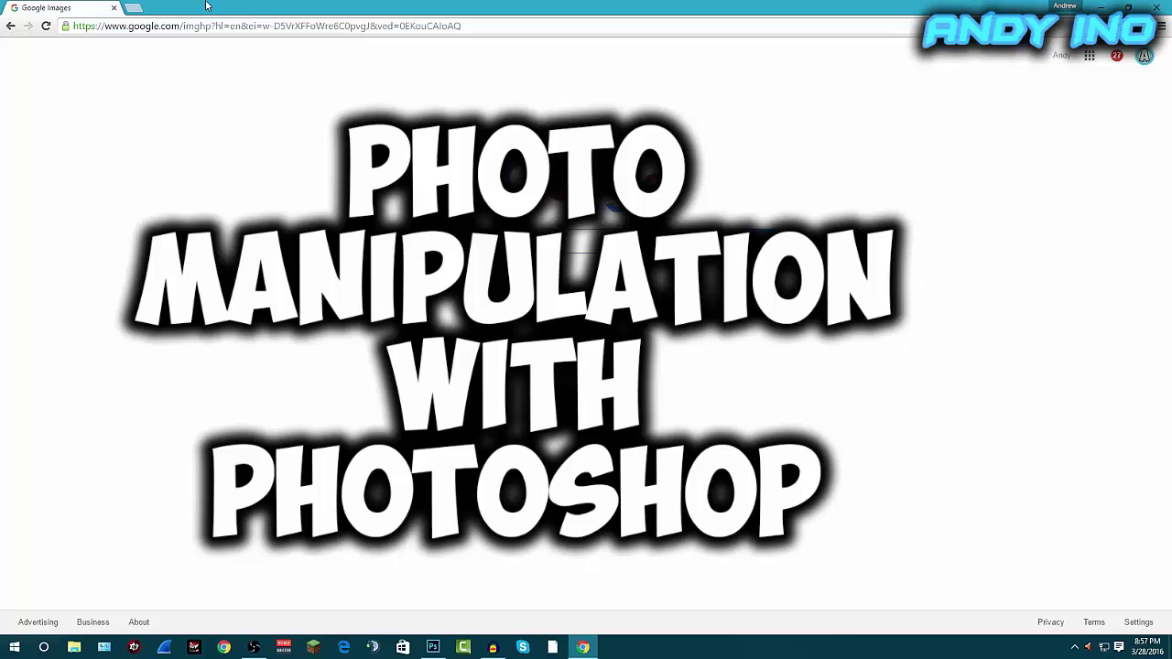
Search Google Images in the browser for "apple" and look through the results
left_click(432, 648)
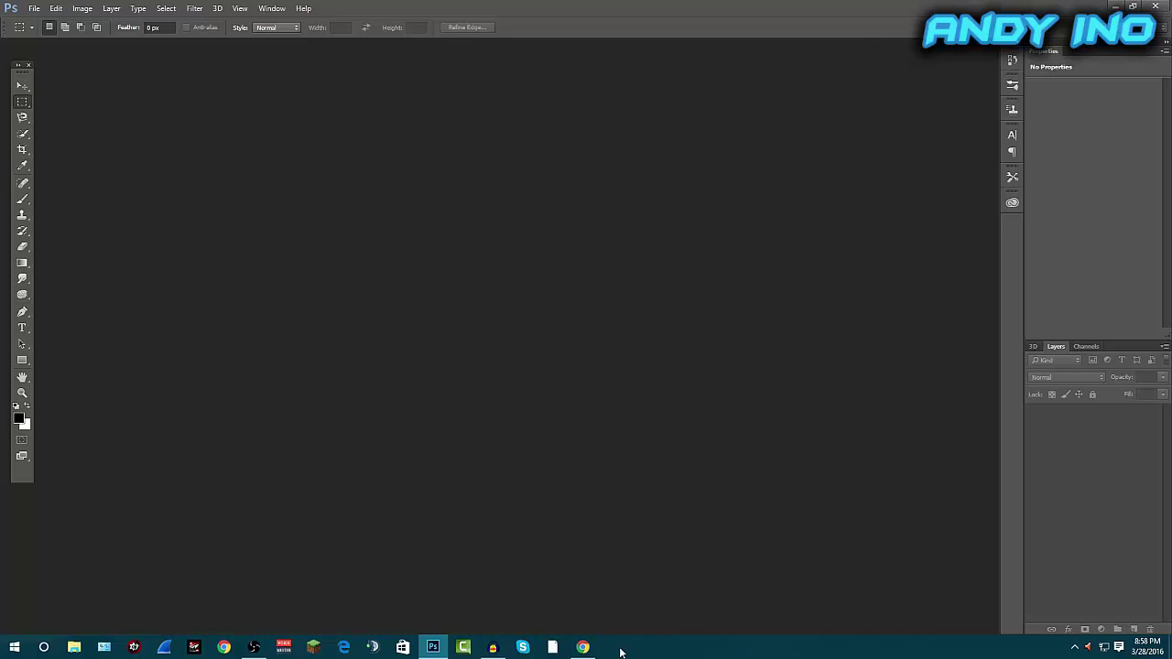
left_click(582, 647)
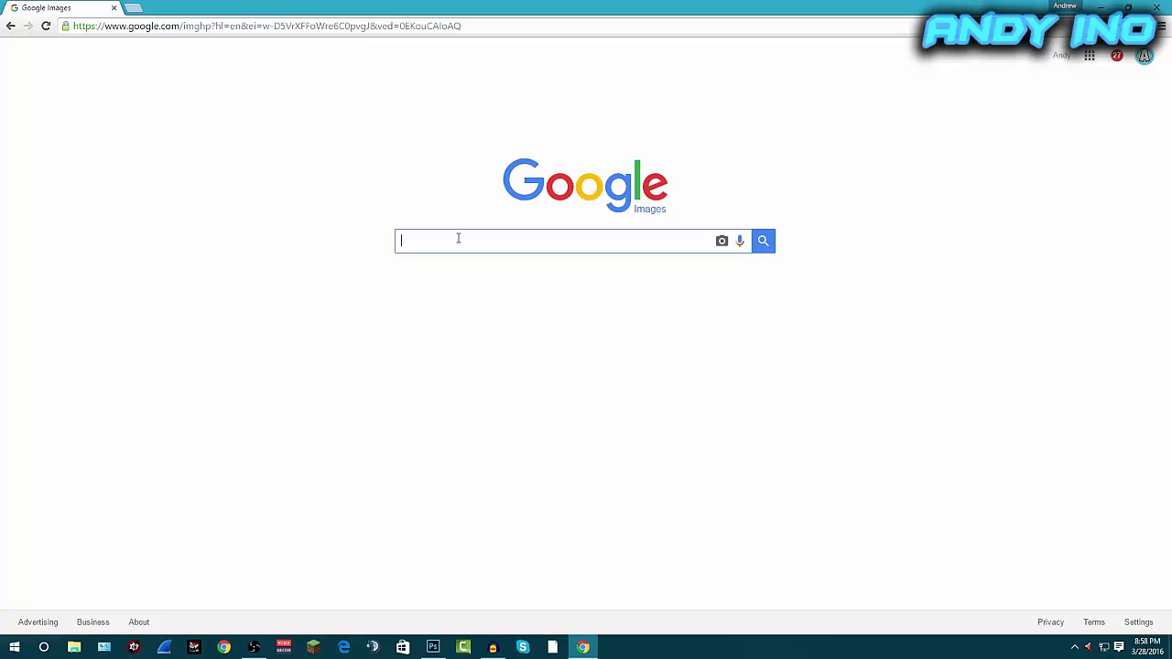
type("apple")
key("Return")
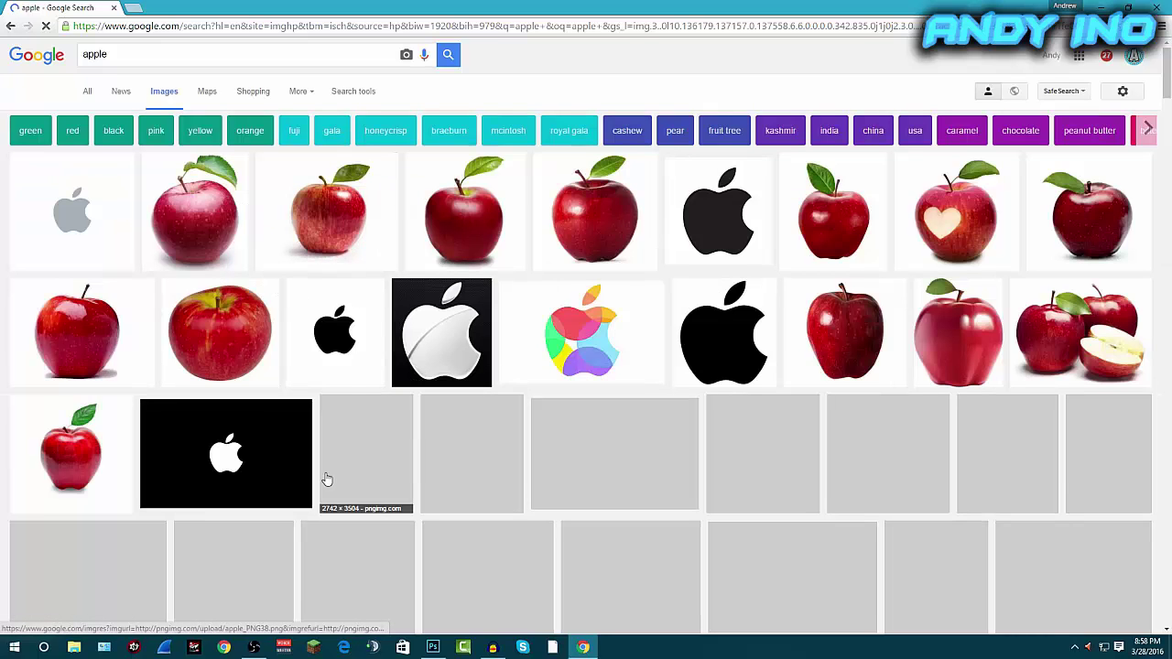
scroll(753, 373, "down", 2)
scroll(733, 376, "down", 2)
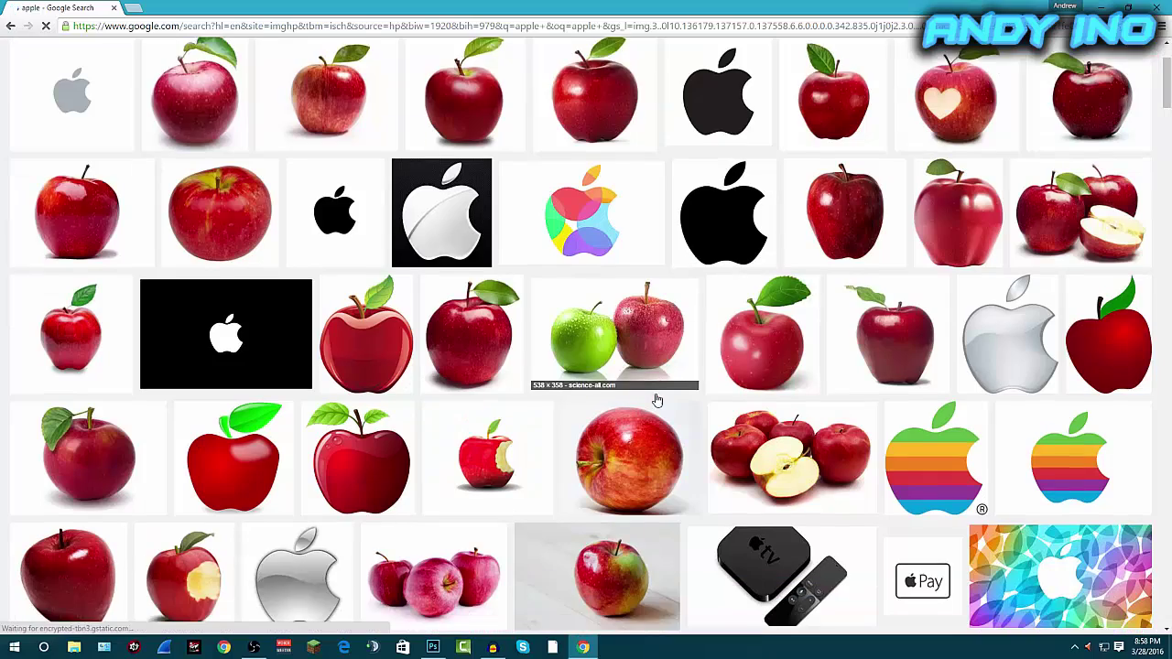
scroll(664, 376, "down", 3)
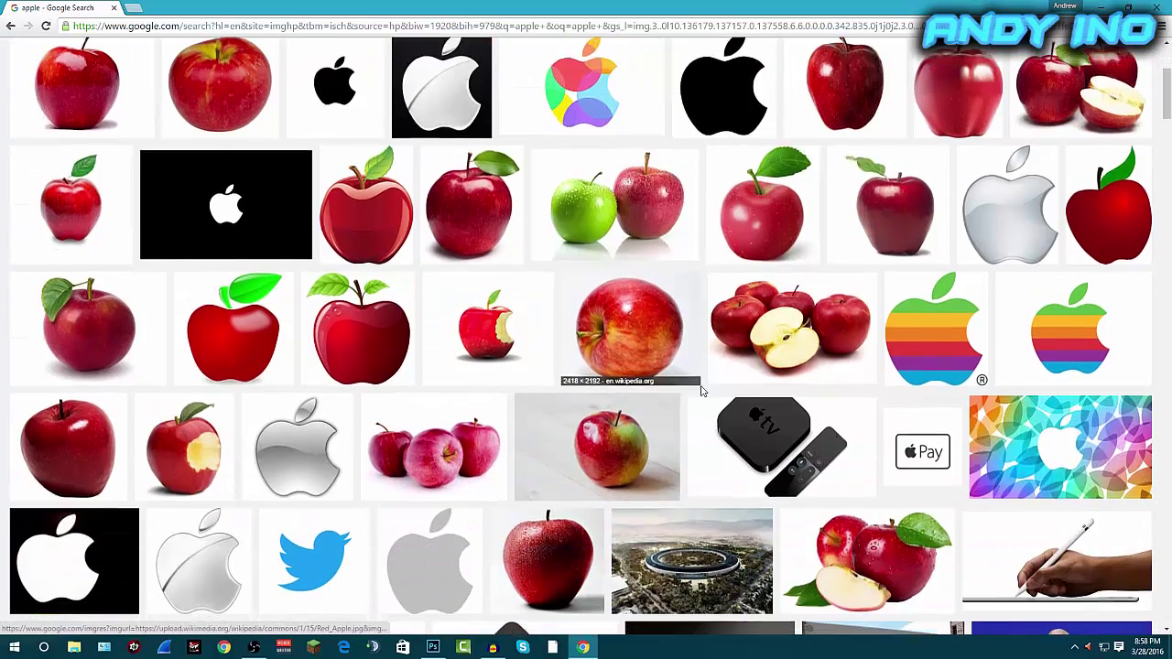
scroll(586, 375, "down", 5)
scroll(533, 359, "down", 6)
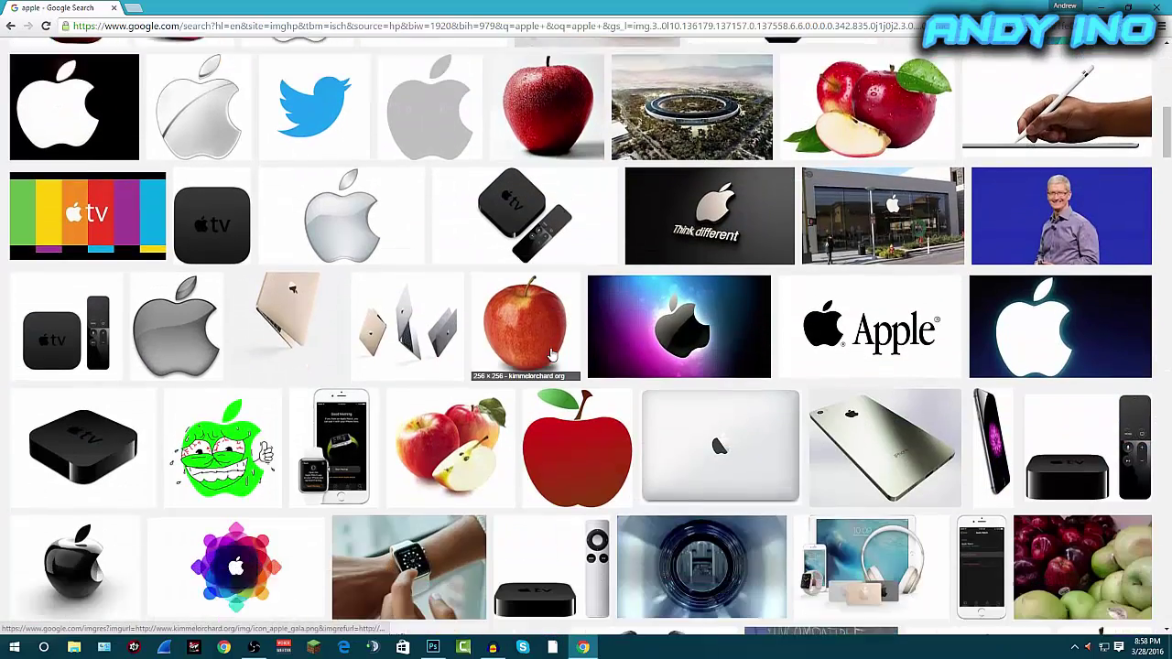
key("Home")
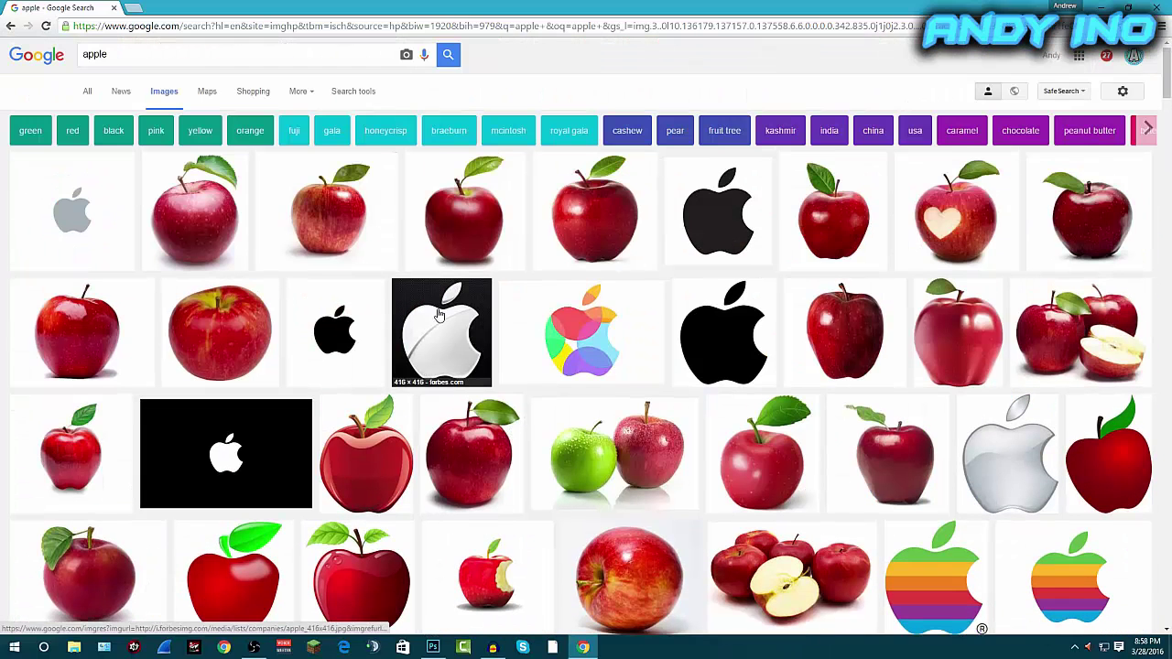
Filter the apple image results to the Large size
left_click(352, 91)
left_click(349, 124)
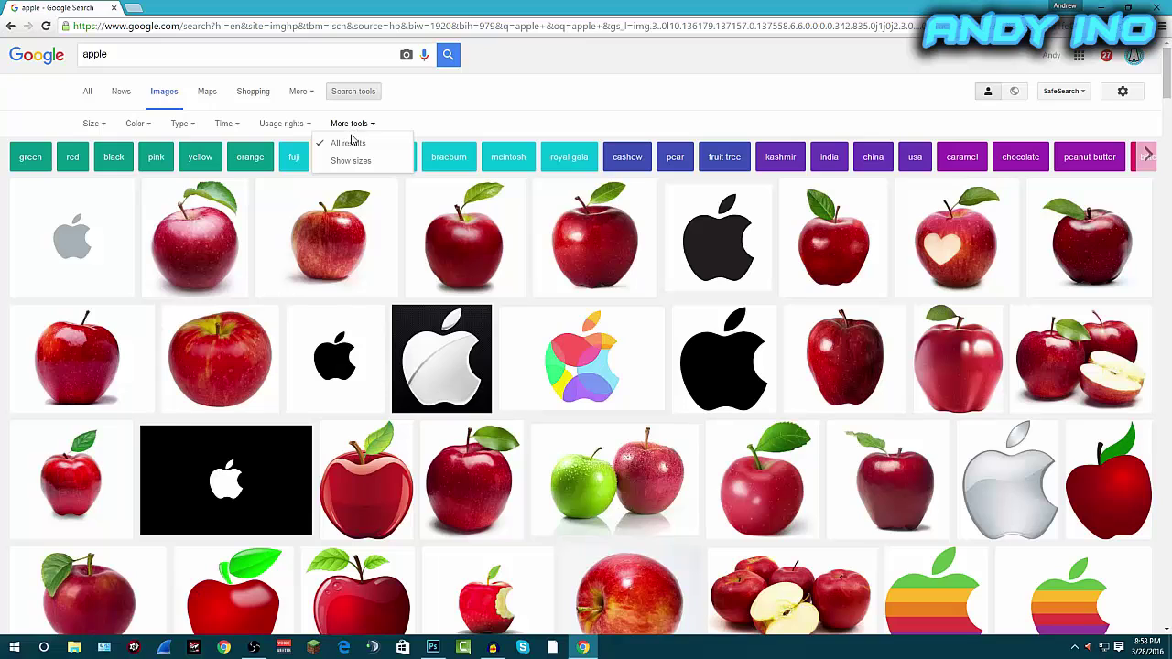
left_click(95, 125)
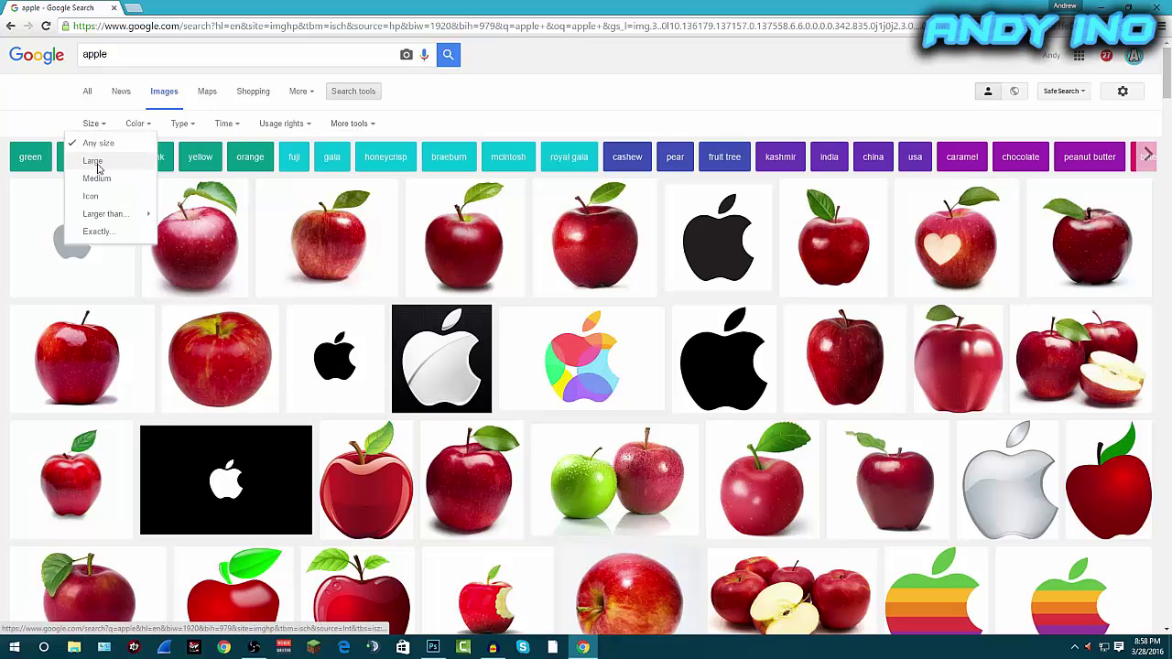
left_click(92, 162)
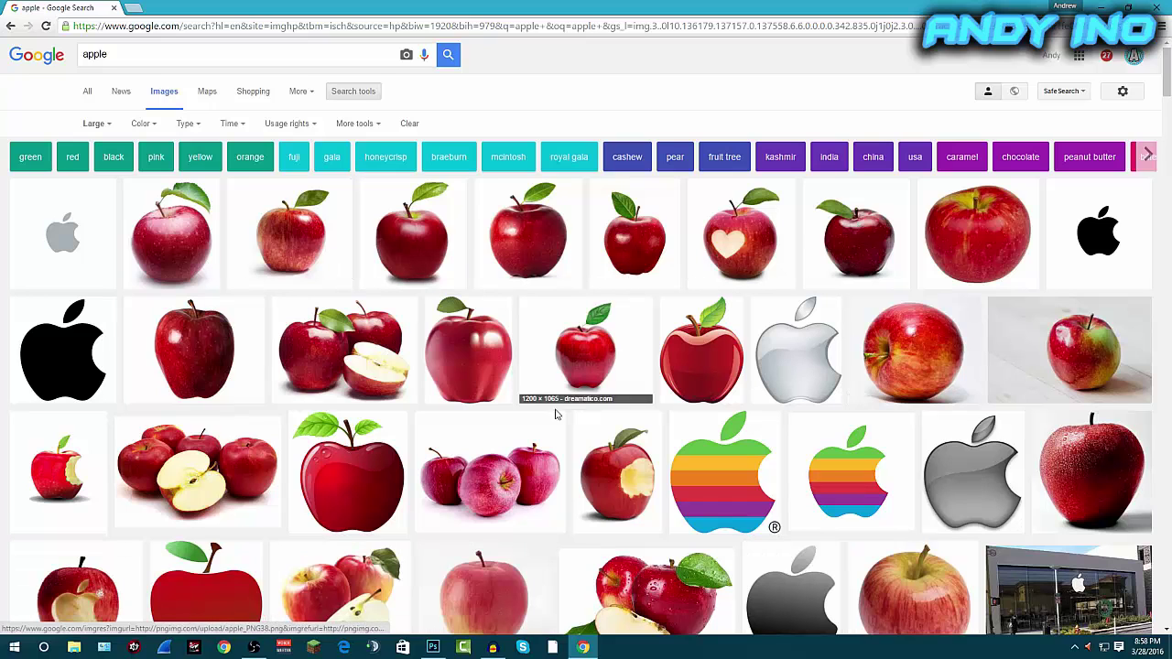
Search images for "apple transparent background" and look through the results for a suitable apple
scroll(217, 380, "down", 2)
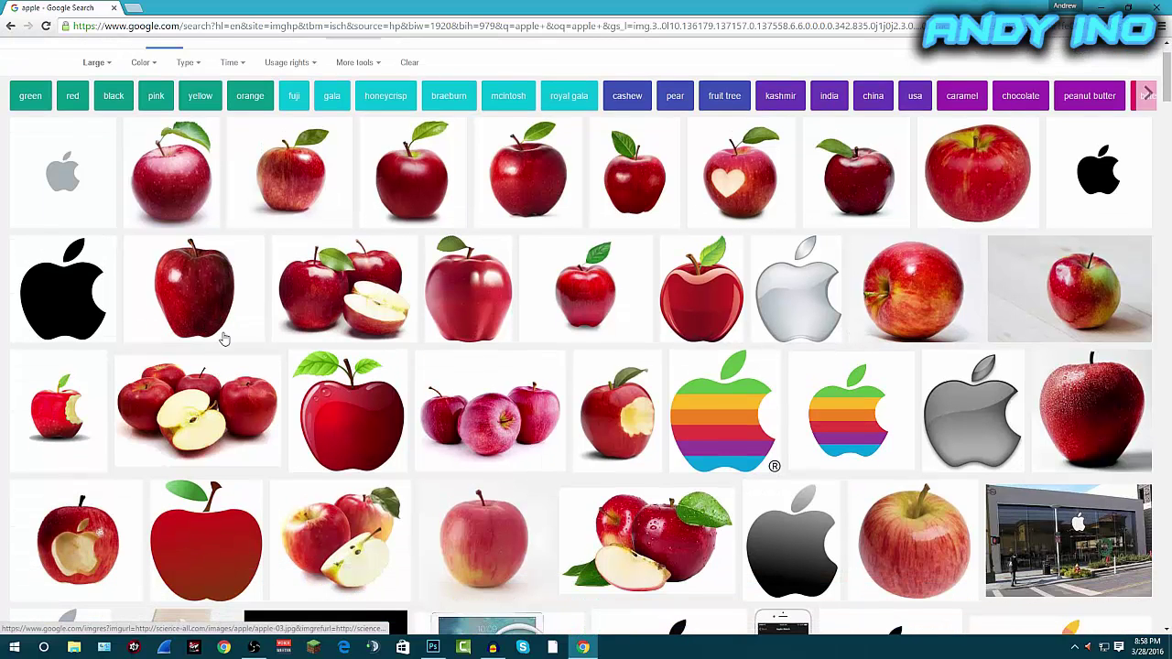
scroll(225, 335, "down", 1)
scroll(155, 91, "up", 1)
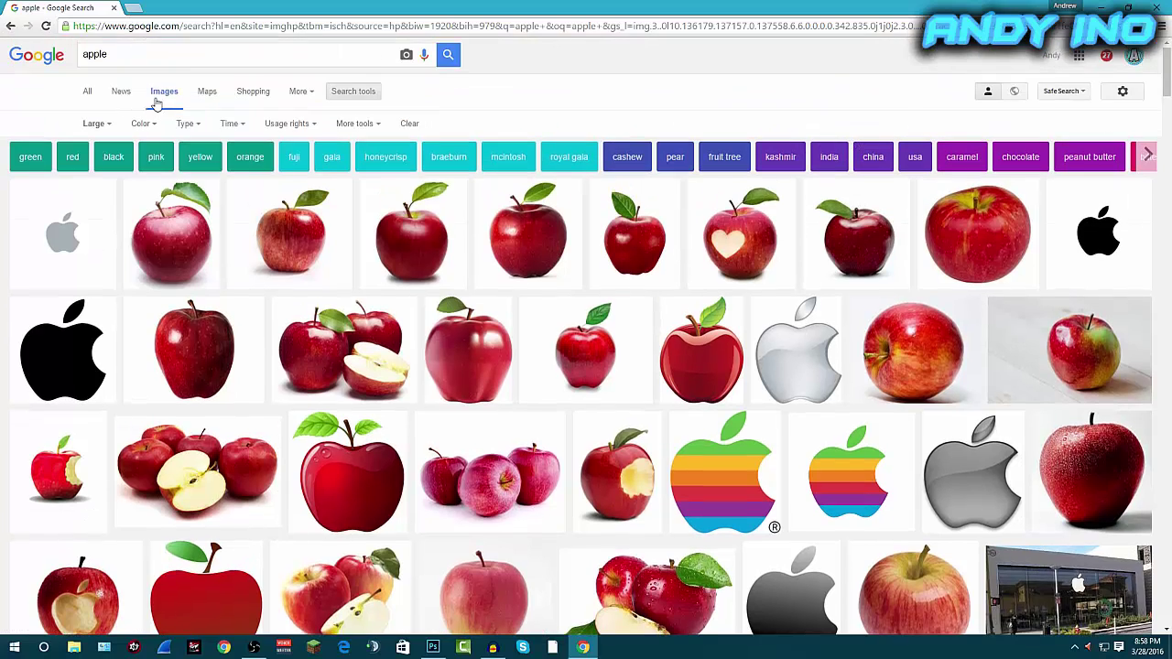
left_click(177, 60)
type("tran")
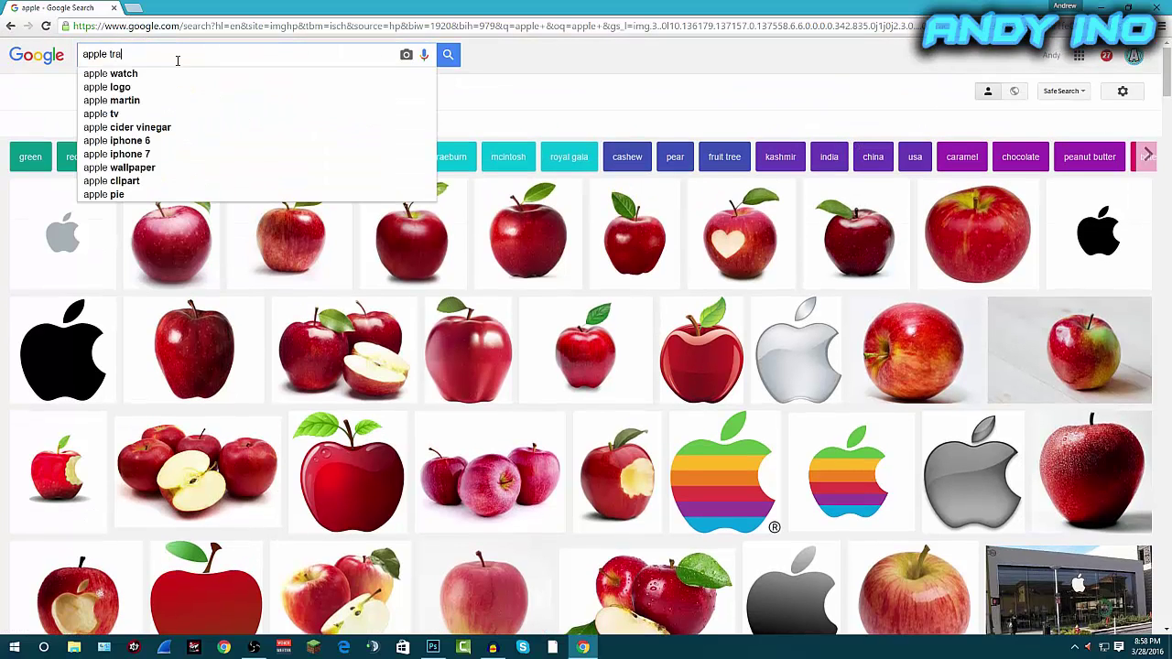
left_click(193, 91)
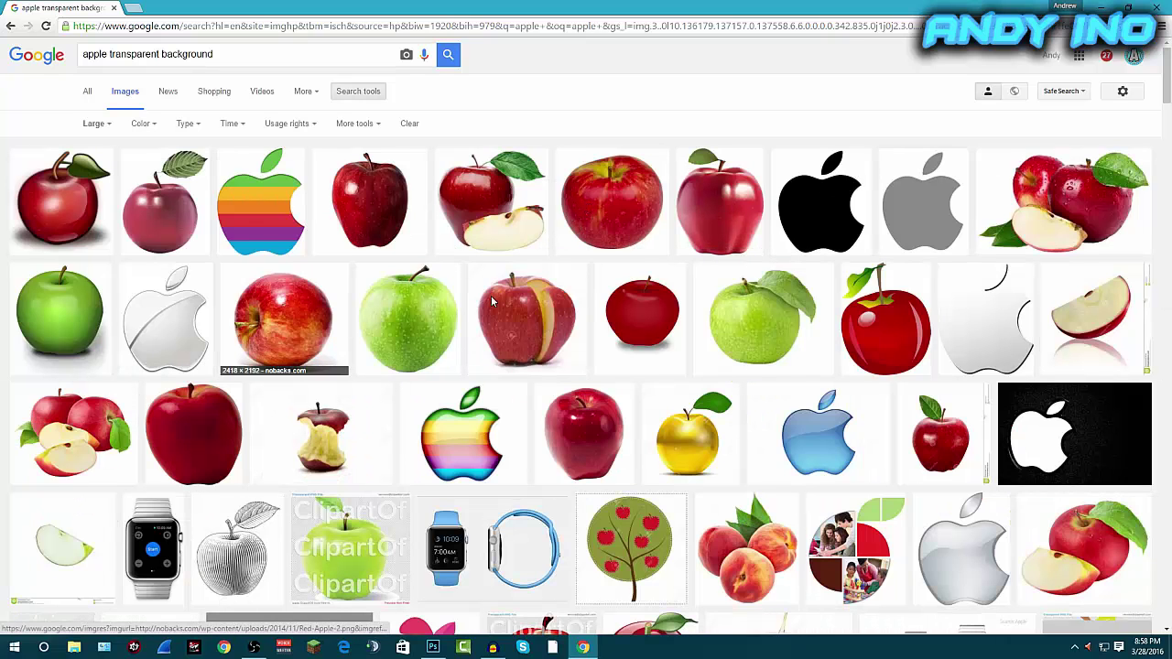
scroll(452, 251, "down", 1)
scroll(646, 278, "down", 3)
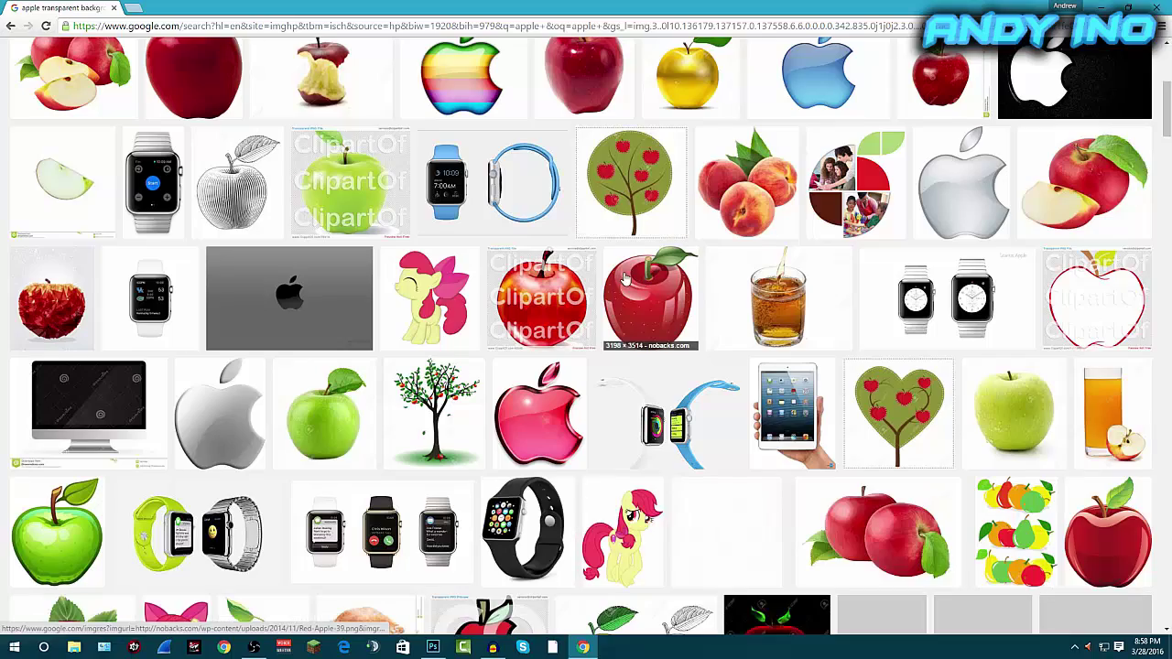
scroll(646, 278, "down", 1)
scroll(673, 284, "down", 3)
scroll(673, 284, "down", 1)
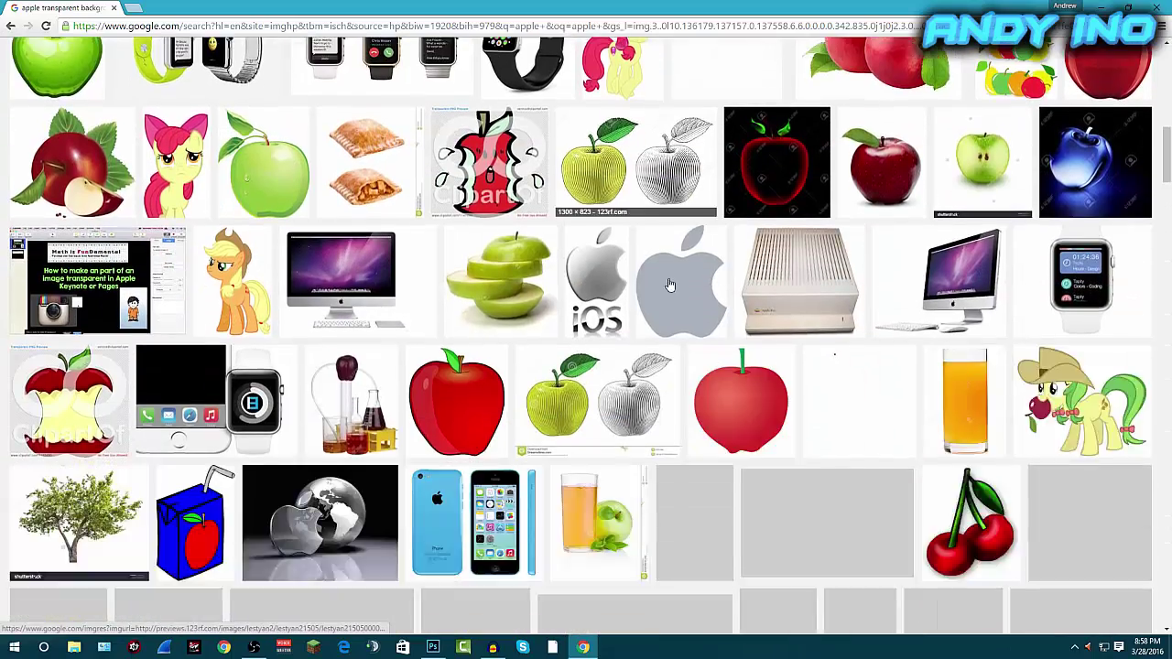
scroll(641, 286, "up", 8)
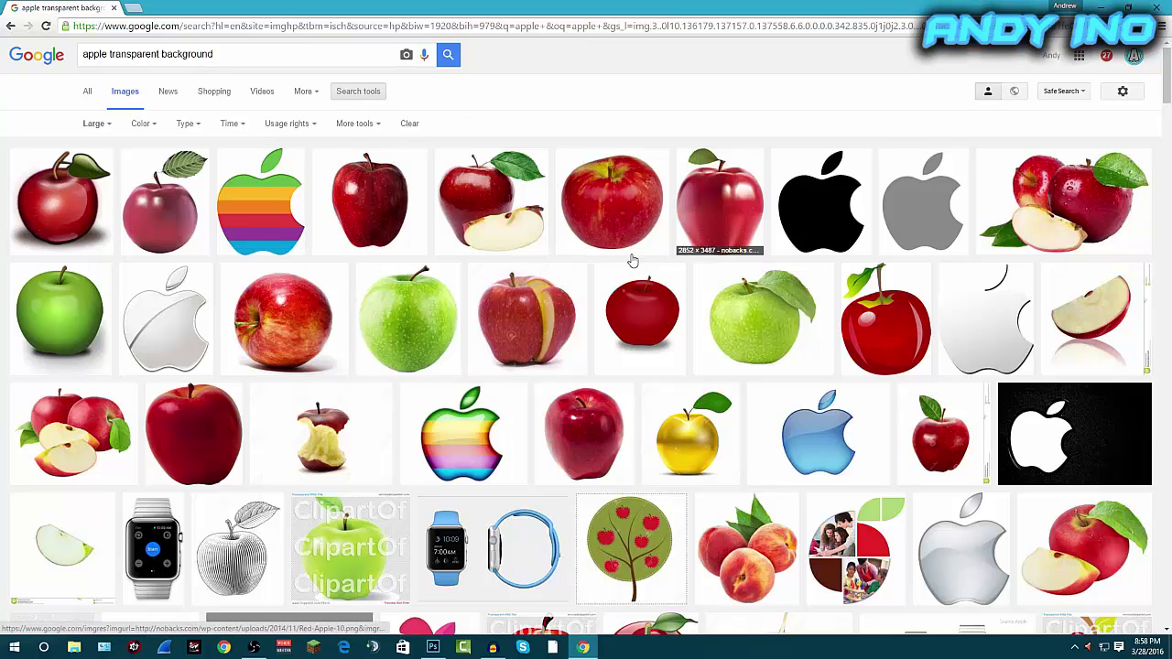
Remove the Large size filter and search images for "apple fruit transparent background"
left_click(94, 124)
left_click(120, 162)
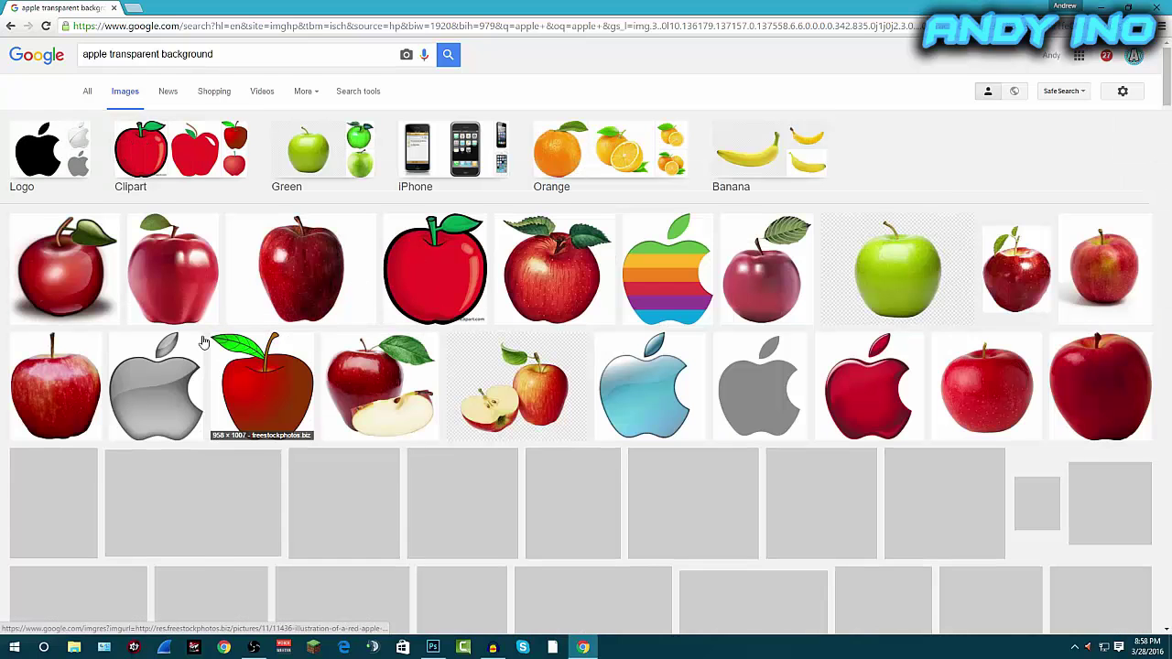
left_click(109, 54)
type("fruit")
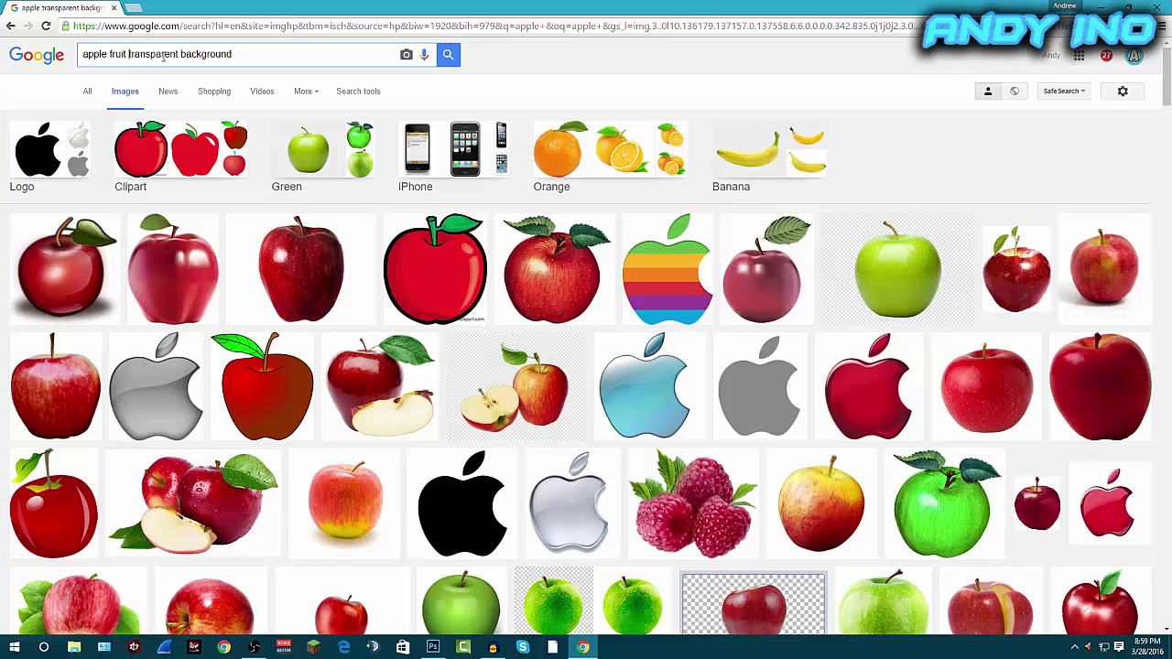
key("Return")
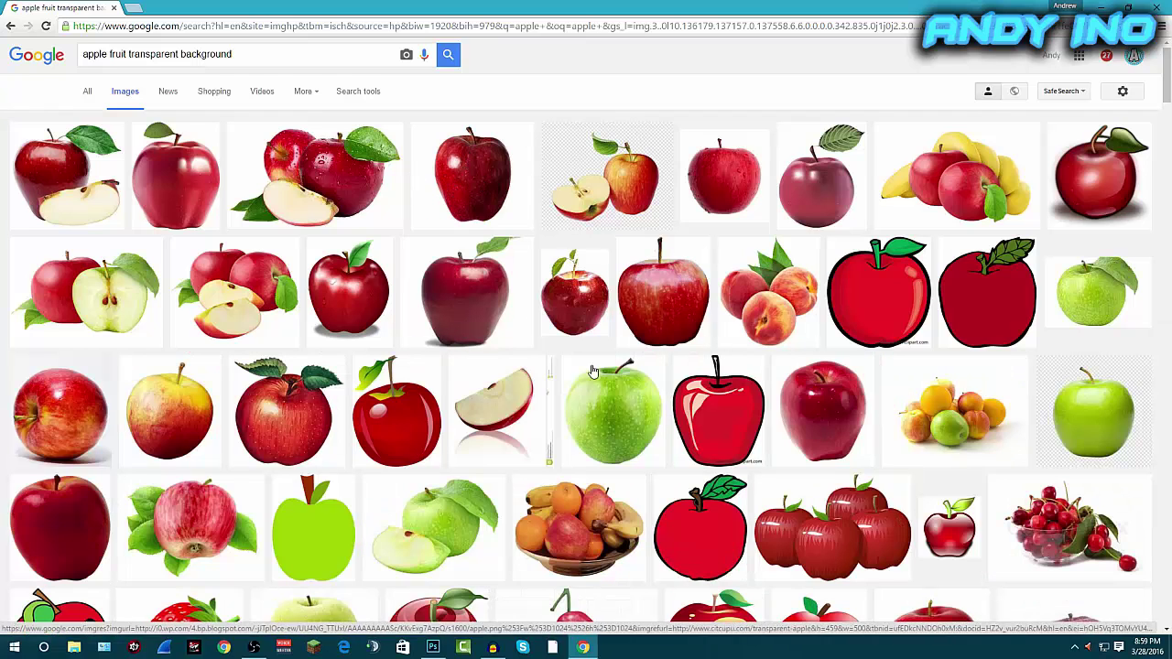
Look through the apple fruit image results for a suitable single apple photo
scroll(667, 440, "down", 2)
scroll(666, 440, "down", 1)
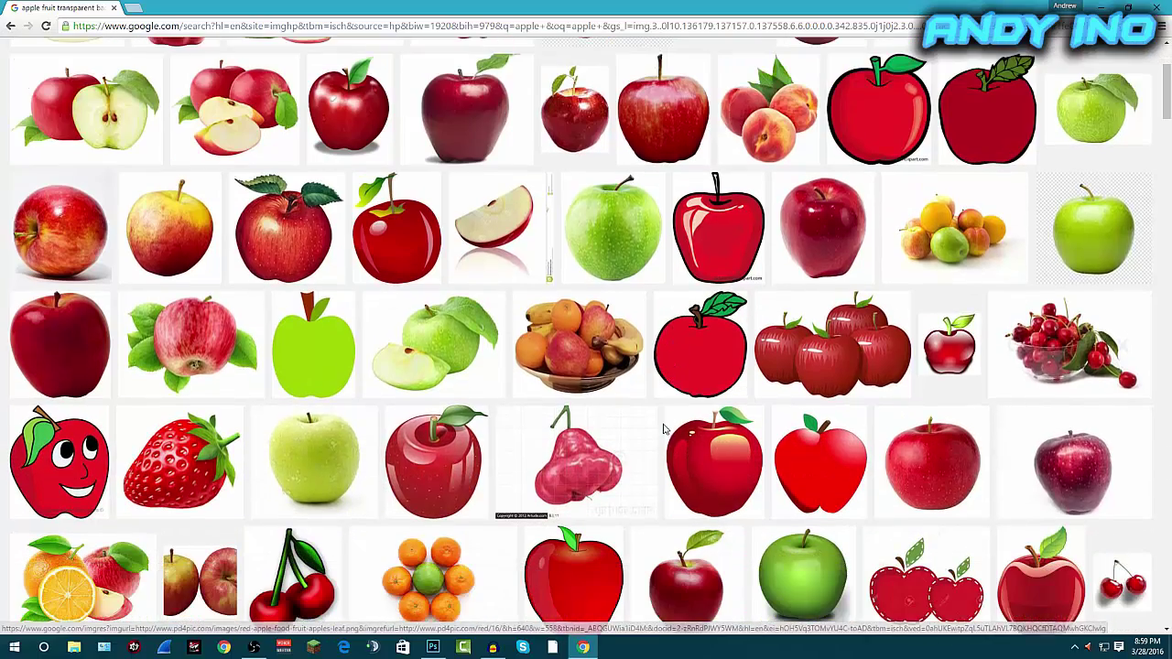
scroll(369, 418, "down", 3)
scroll(396, 382, "down", 1)
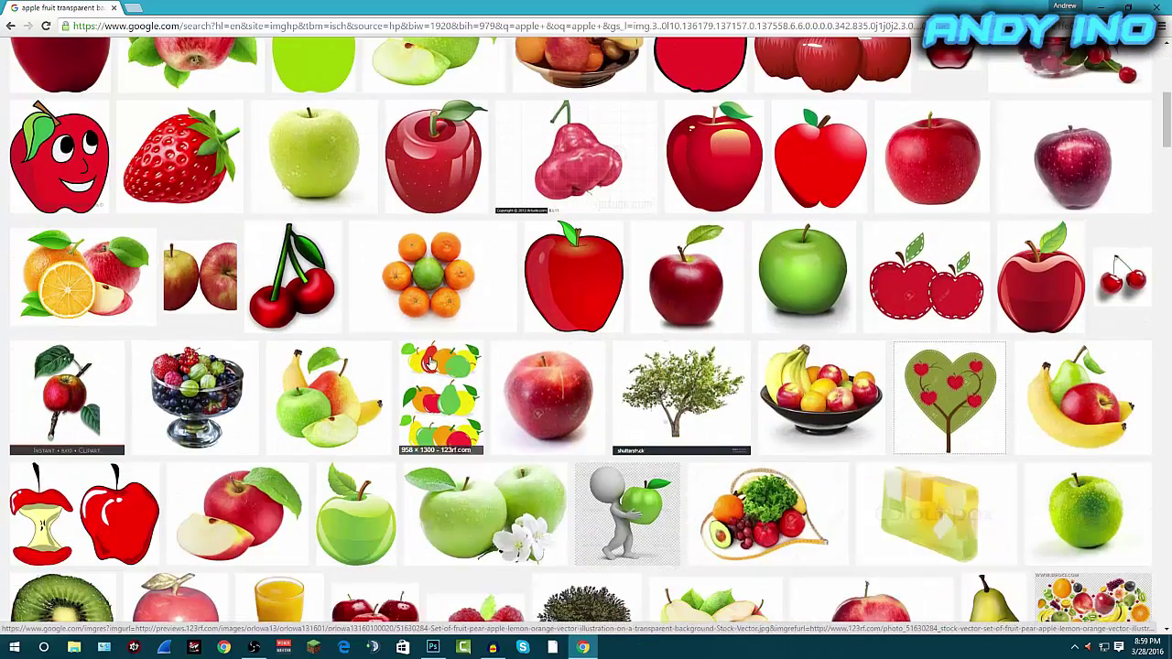
scroll(483, 348, "down", 2)
scroll(485, 354, "down", 5)
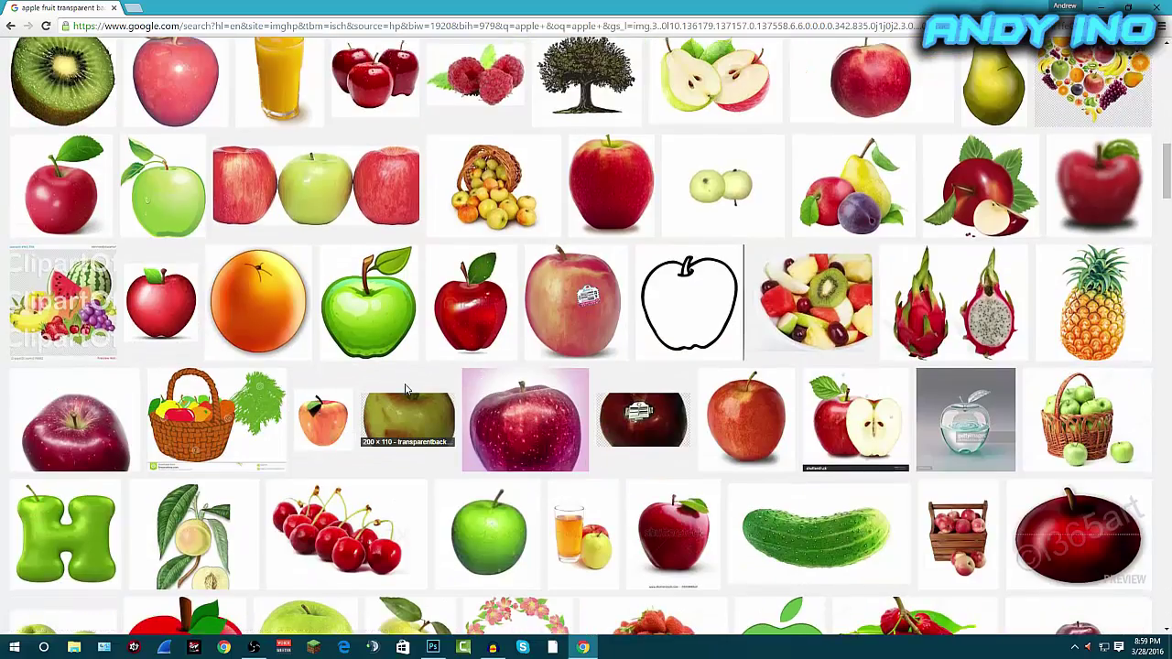
scroll(413, 393, "down", 1)
scroll(410, 398, "up", 6)
scroll(410, 401, "up", 8)
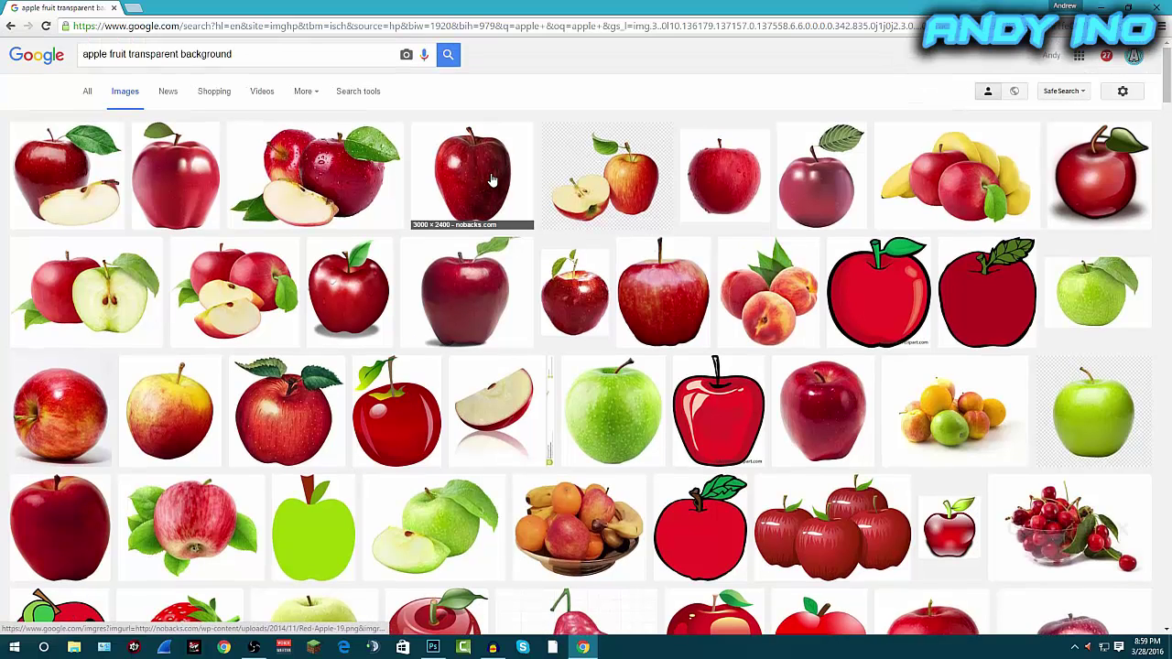
Preview the single red apple from nobacks.com in the first row, close the preview and browse more results
left_click(491, 188)
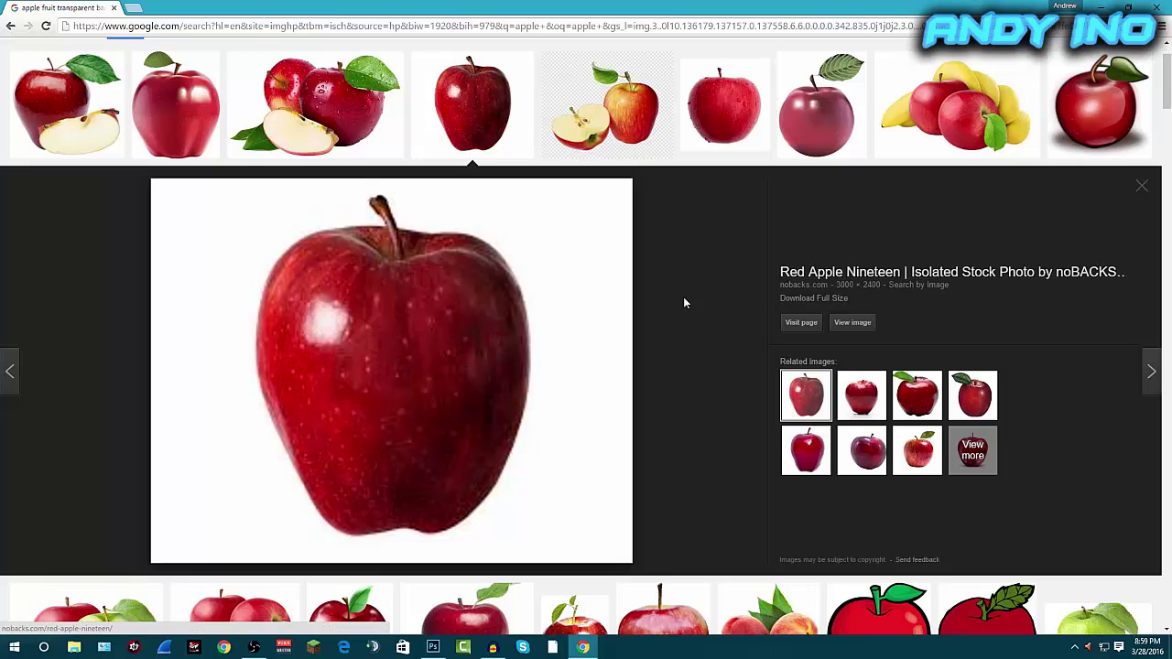
left_click(1143, 187)
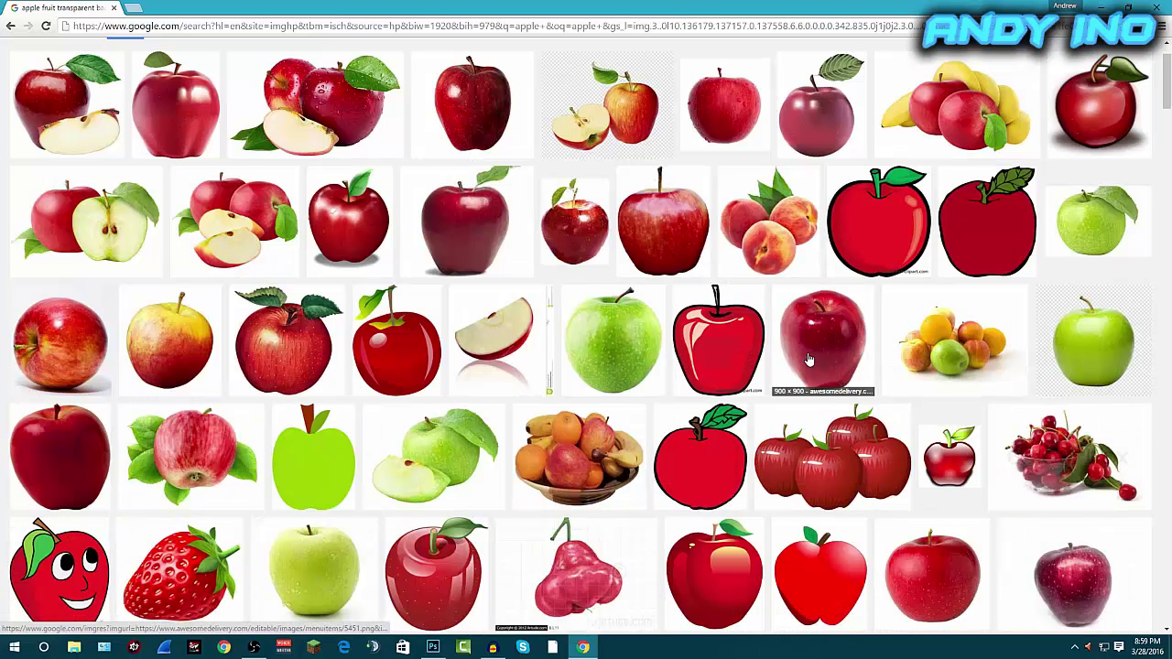
scroll(568, 439, "down", 2)
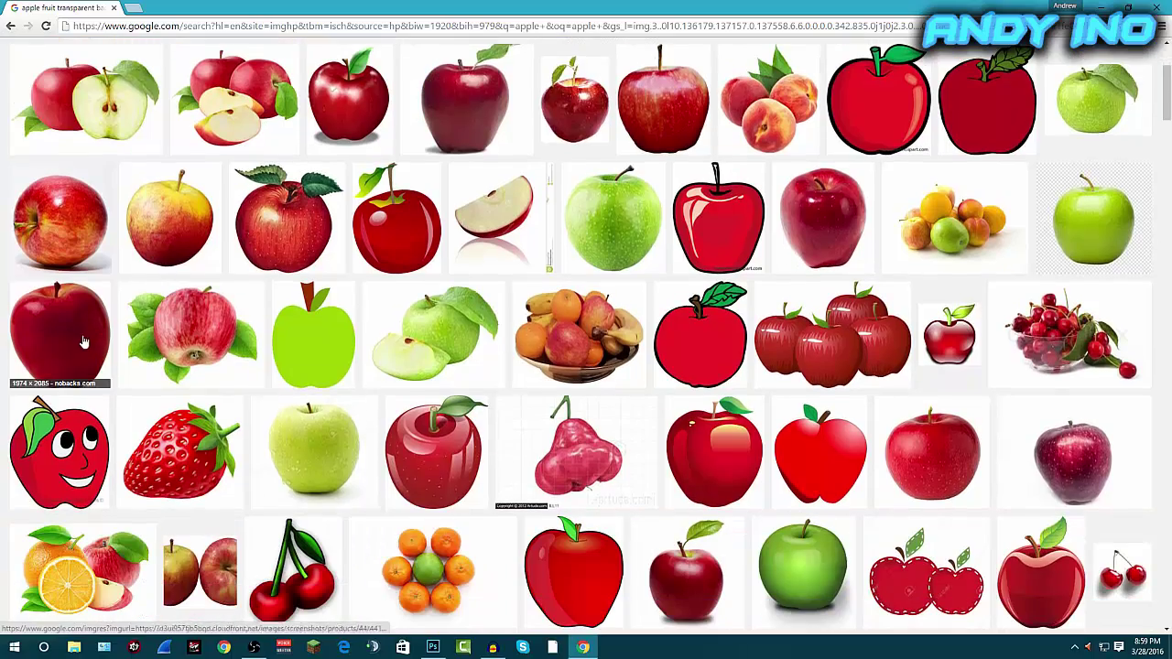
scroll(393, 366, "down", 1)
scroll(703, 403, "down", 1)
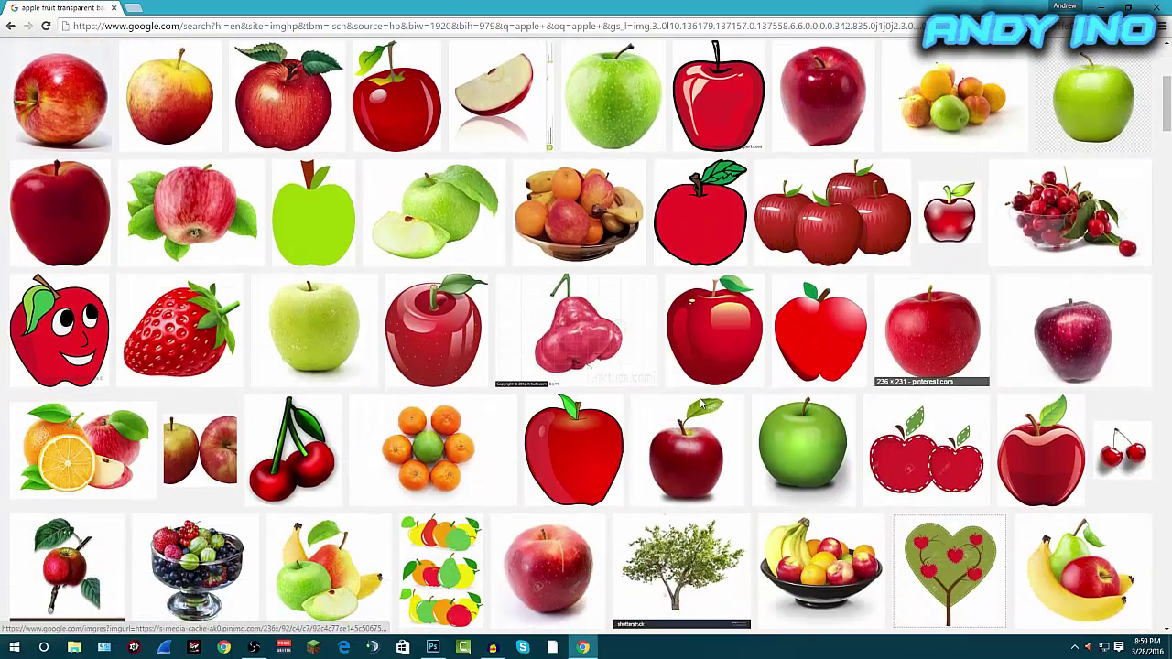
scroll(702, 403, "down", 3)
scroll(330, 154, "up", 1)
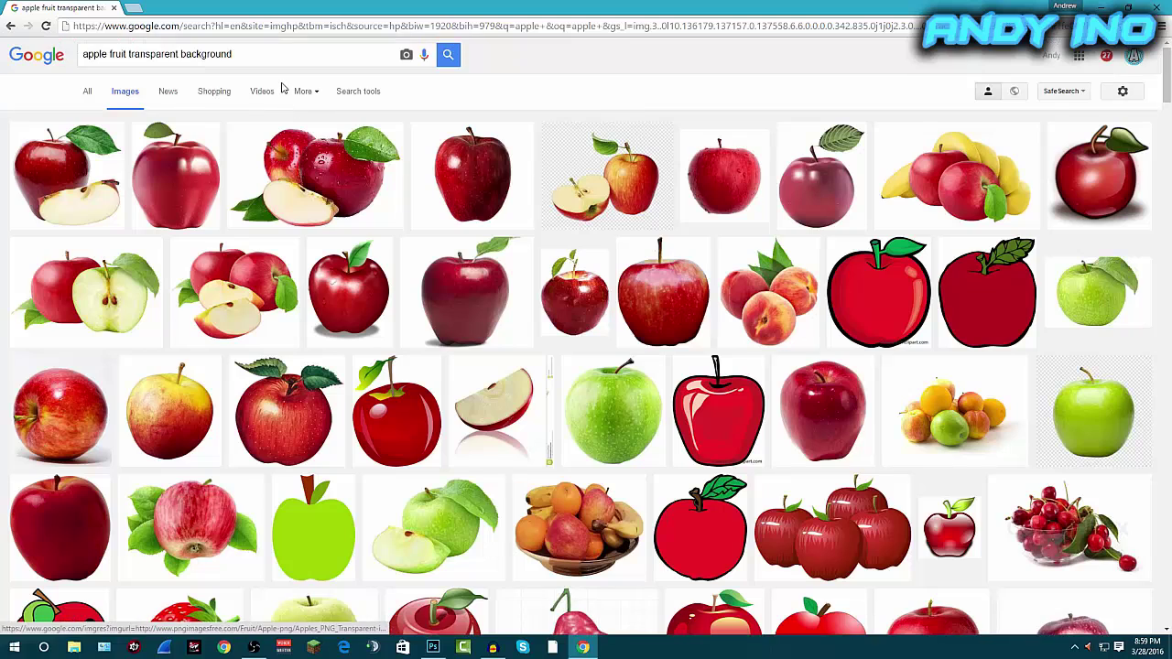
Shorten the image search query to "apple" and run the search again
left_click_drag(234, 57, 111, 68)
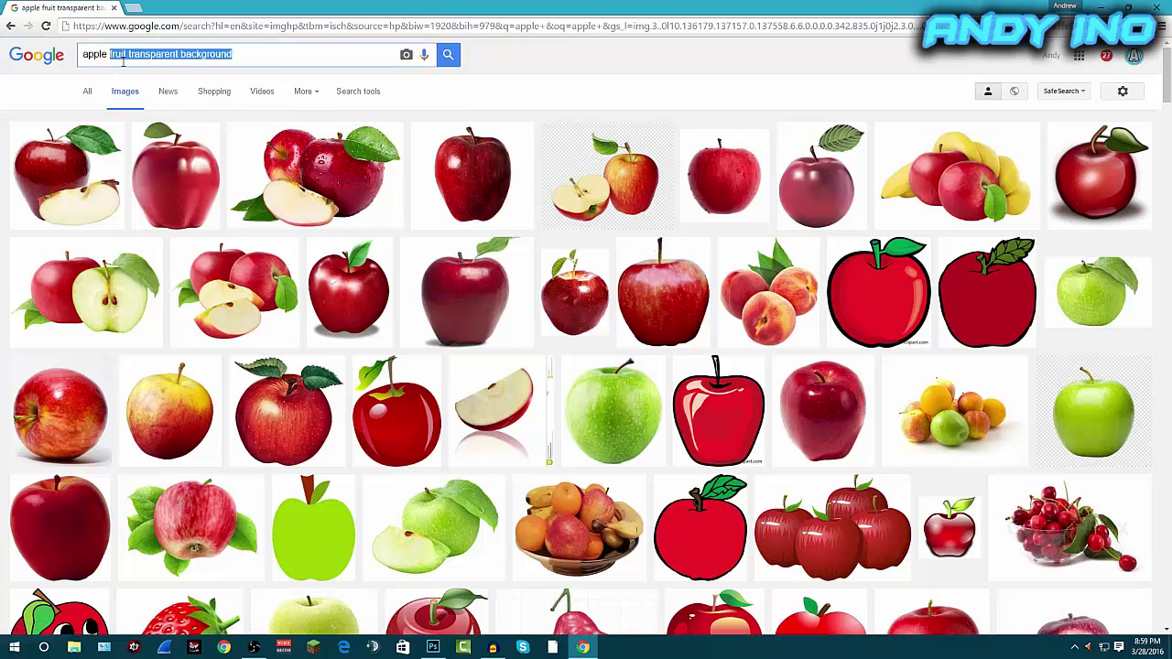
key("BackSpace")
key("Return")
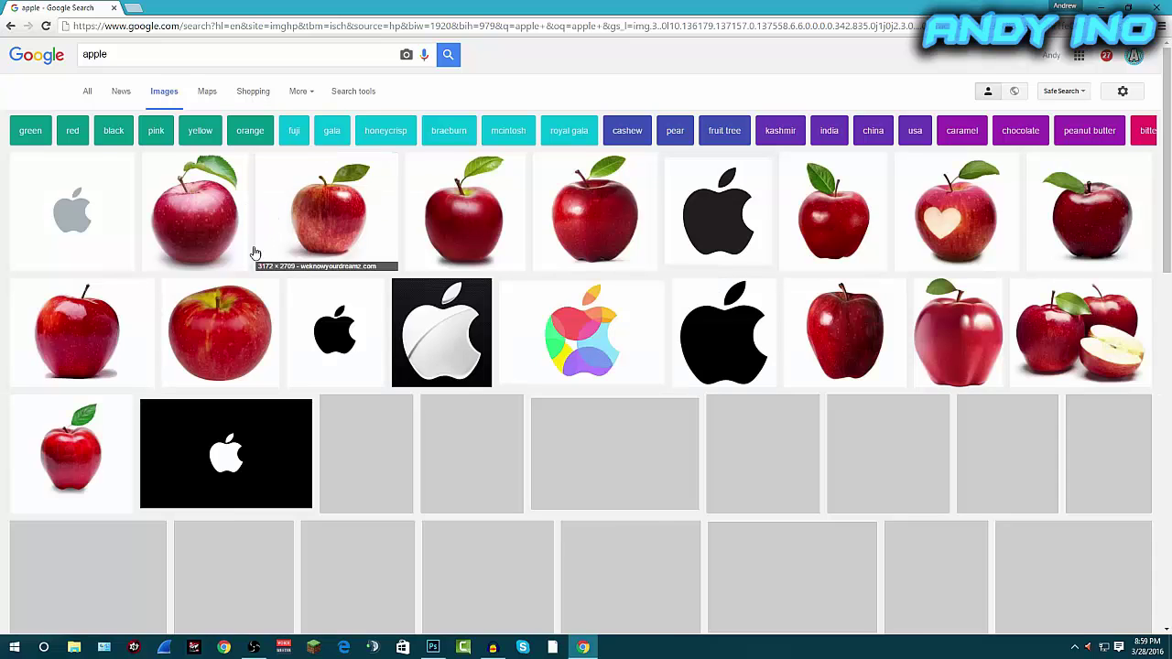
Save the louisianalawblog.com photo of the single red apple to the Desktop as "apple"
left_click(80, 338)
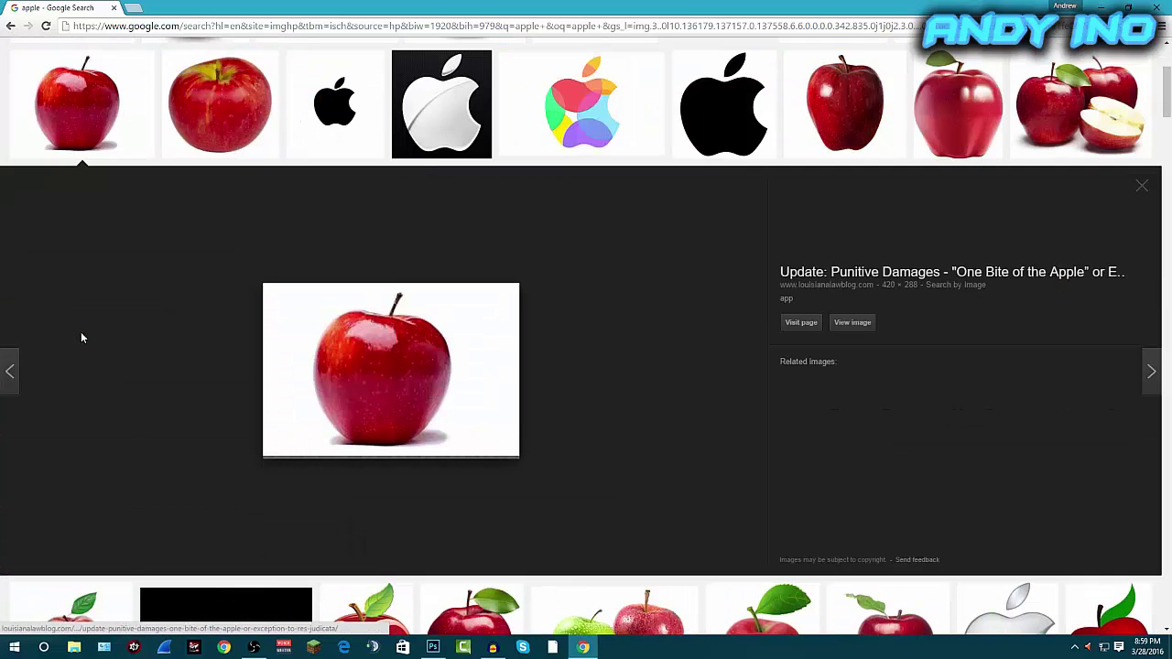
right_click(407, 392)
left_click(454, 495)
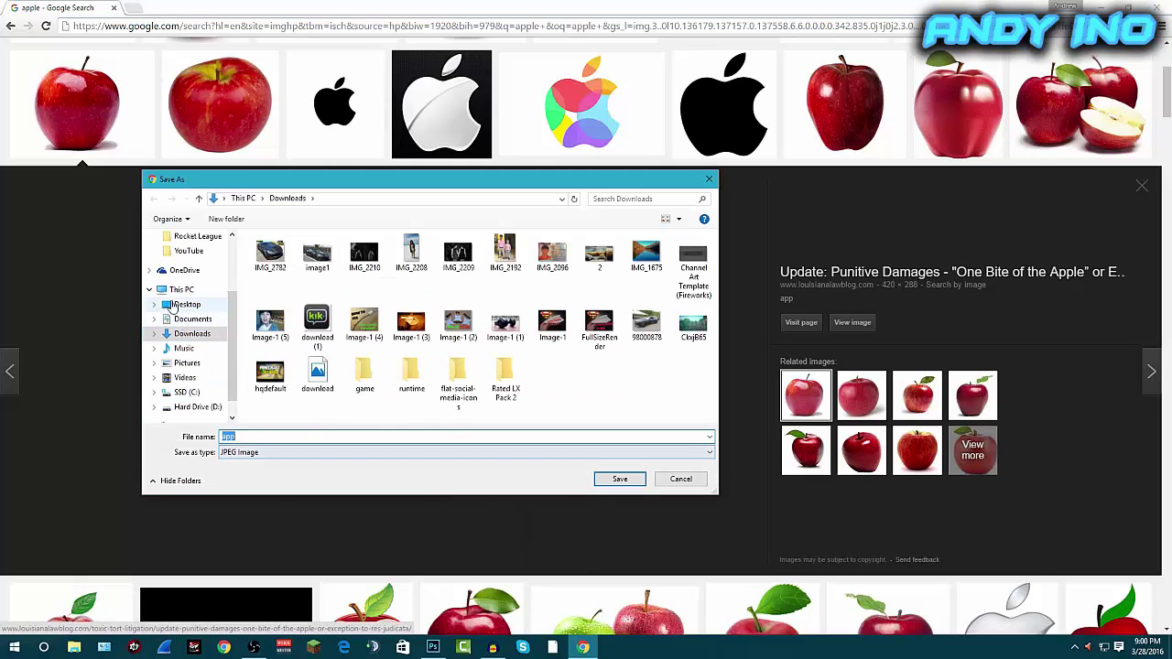
left_click(182, 305)
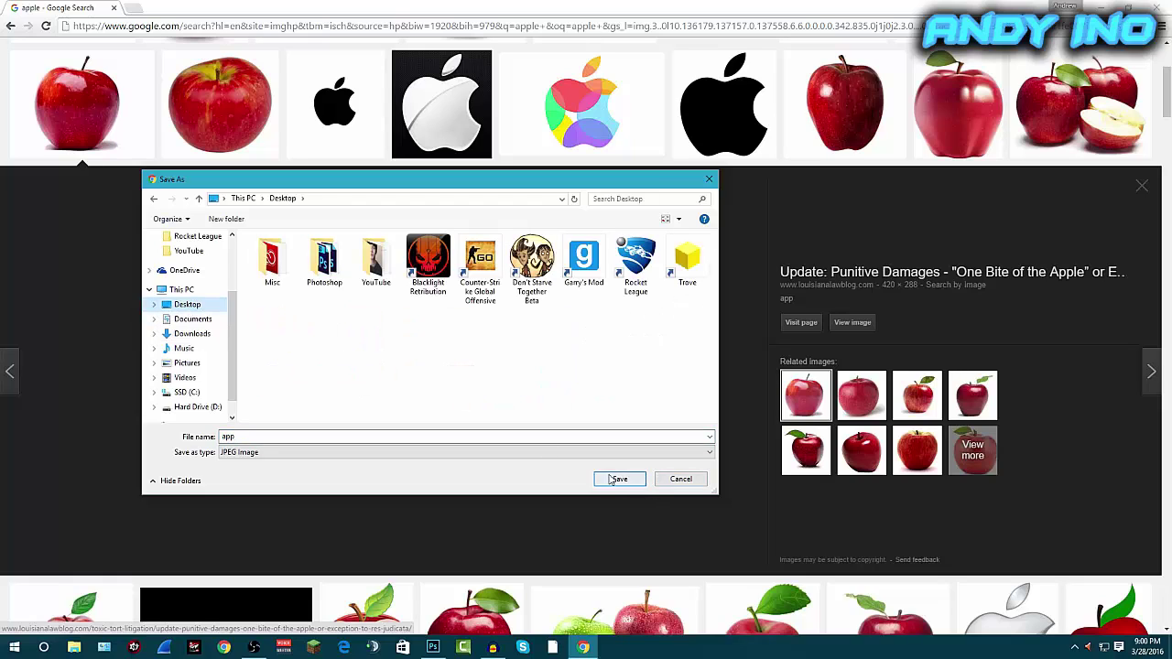
left_click(348, 436)
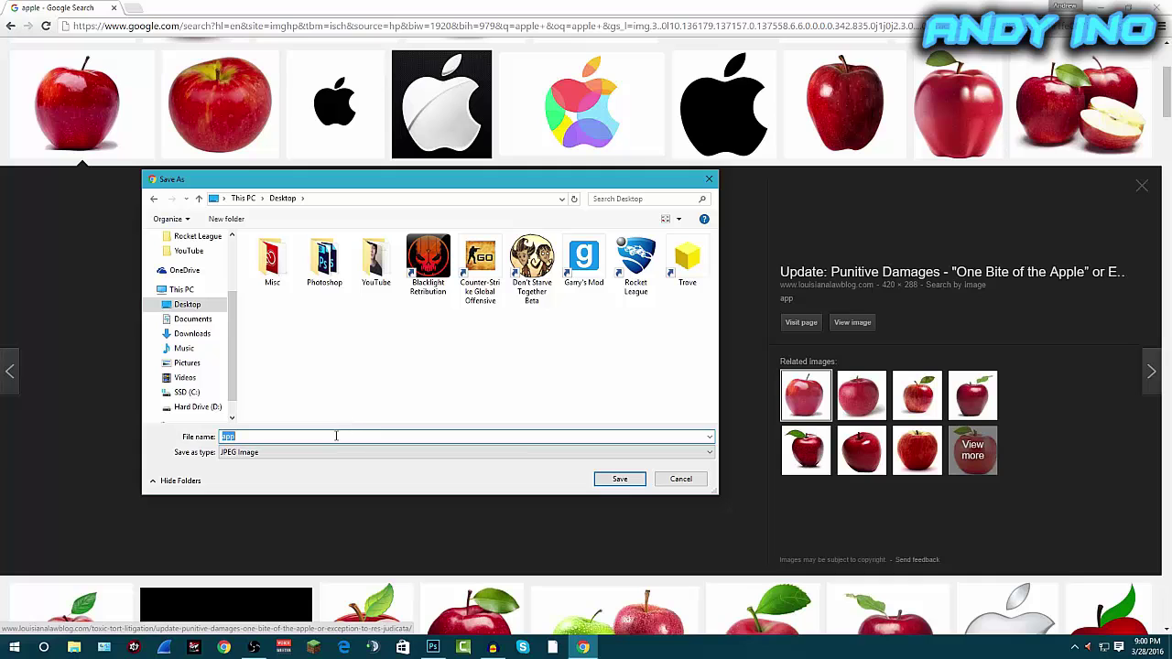
type("le")
key("Return")
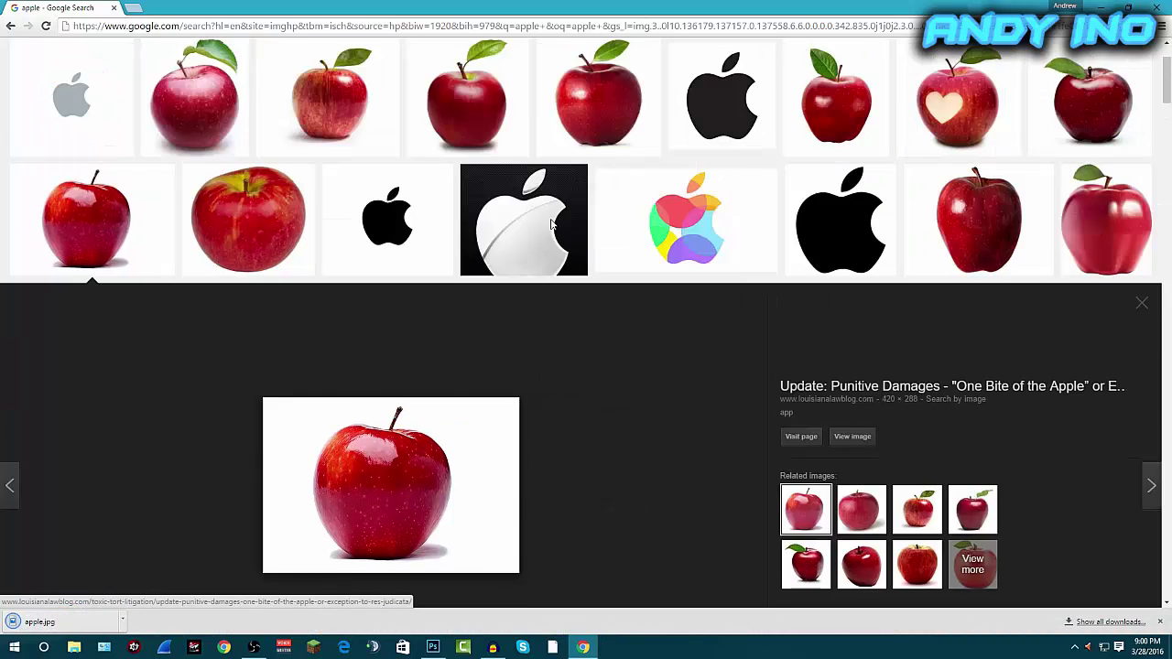
Replace the image search query with "lion yawning" and run the search
scroll(552, 224, "up", 3)
double_click(95, 54)
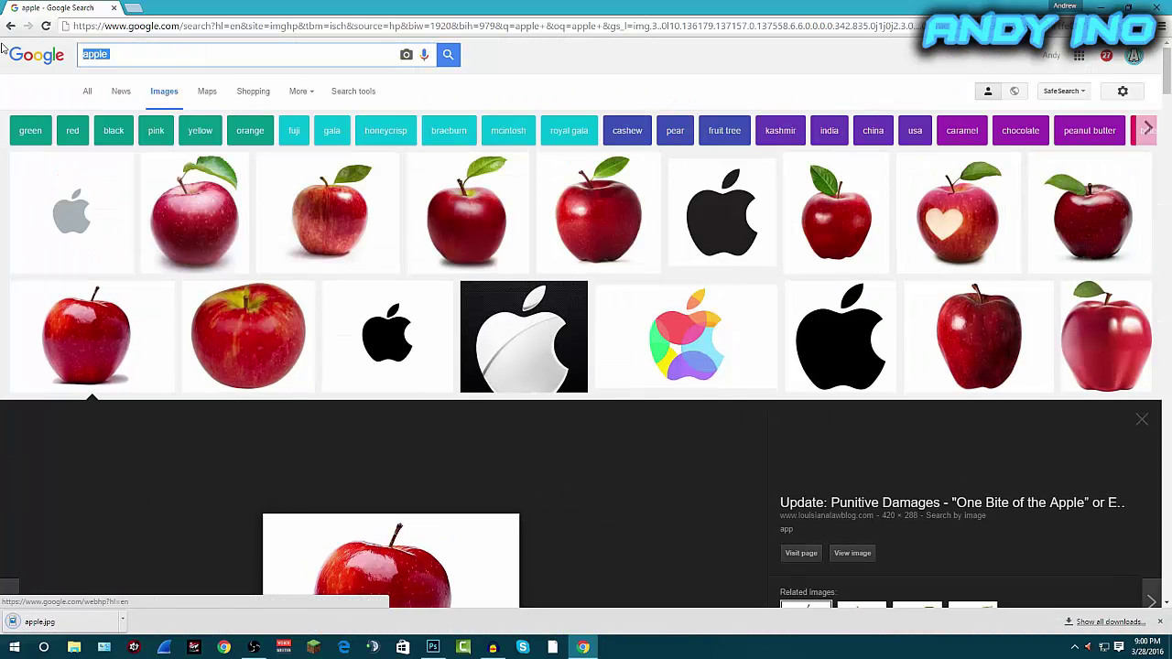
type("lion ")
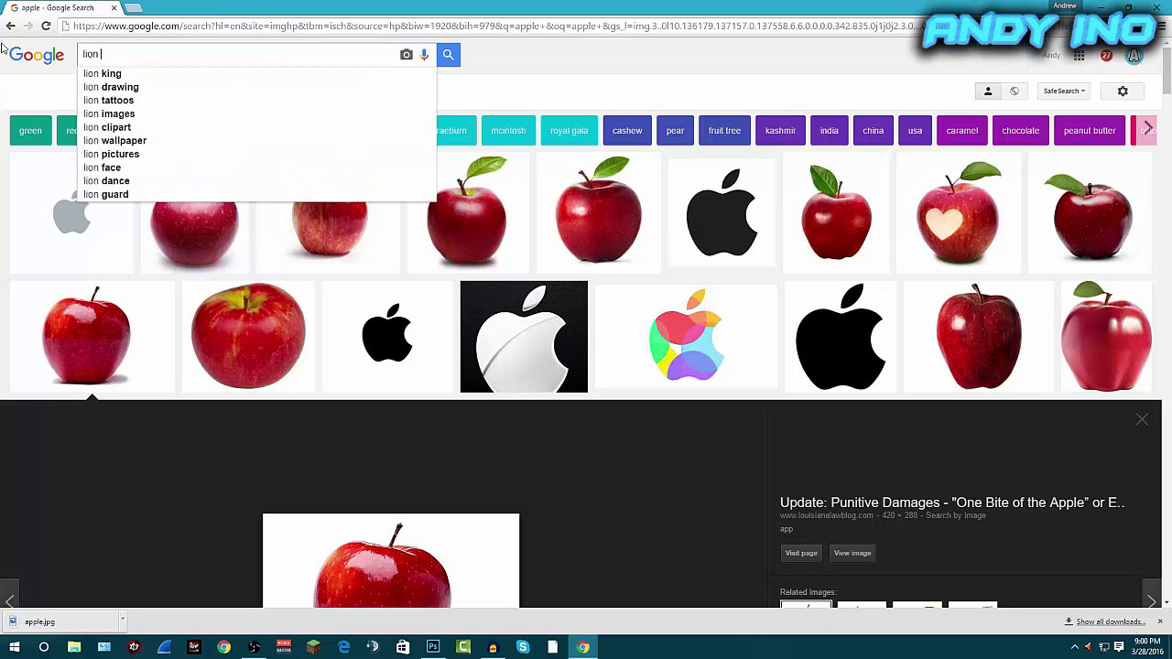
type("yawning")
key("Return")
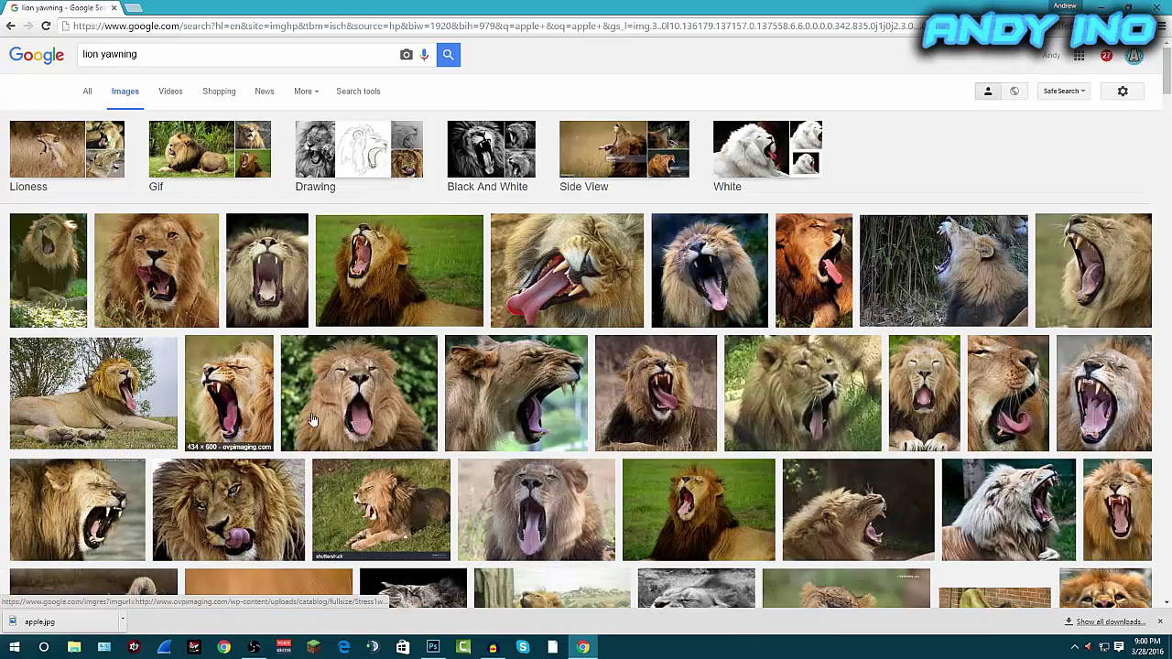
Save the ovpimaging.com close-up of the yawning lion to the Desktop as "yawning" and close its preview
left_click(238, 382)
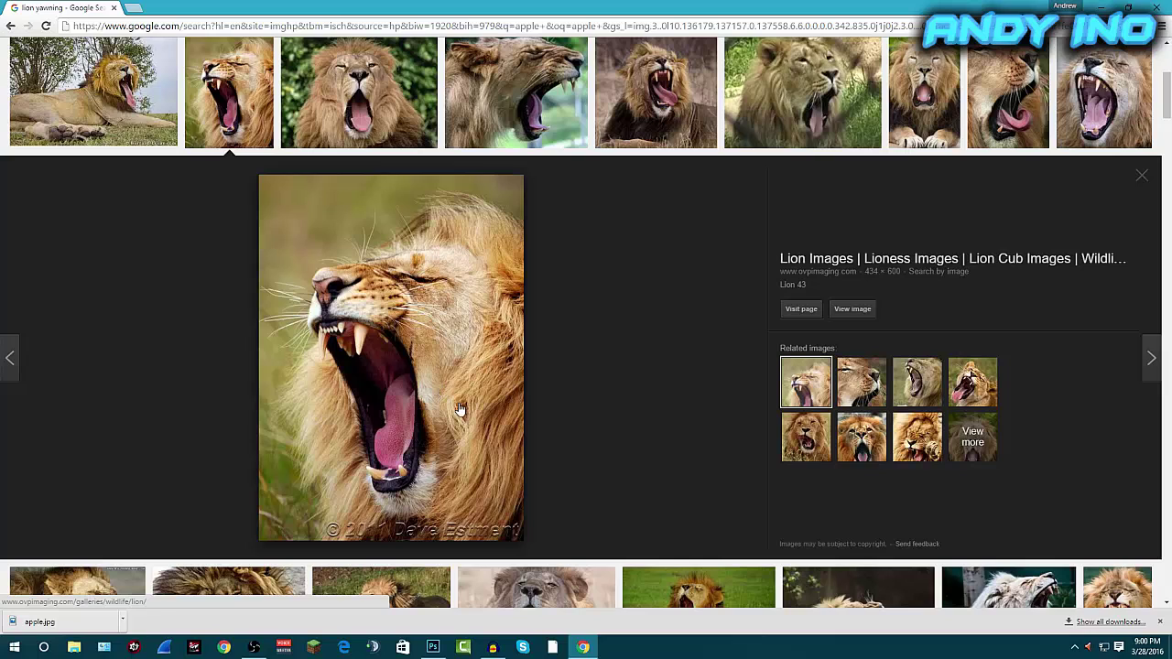
right_click(417, 371)
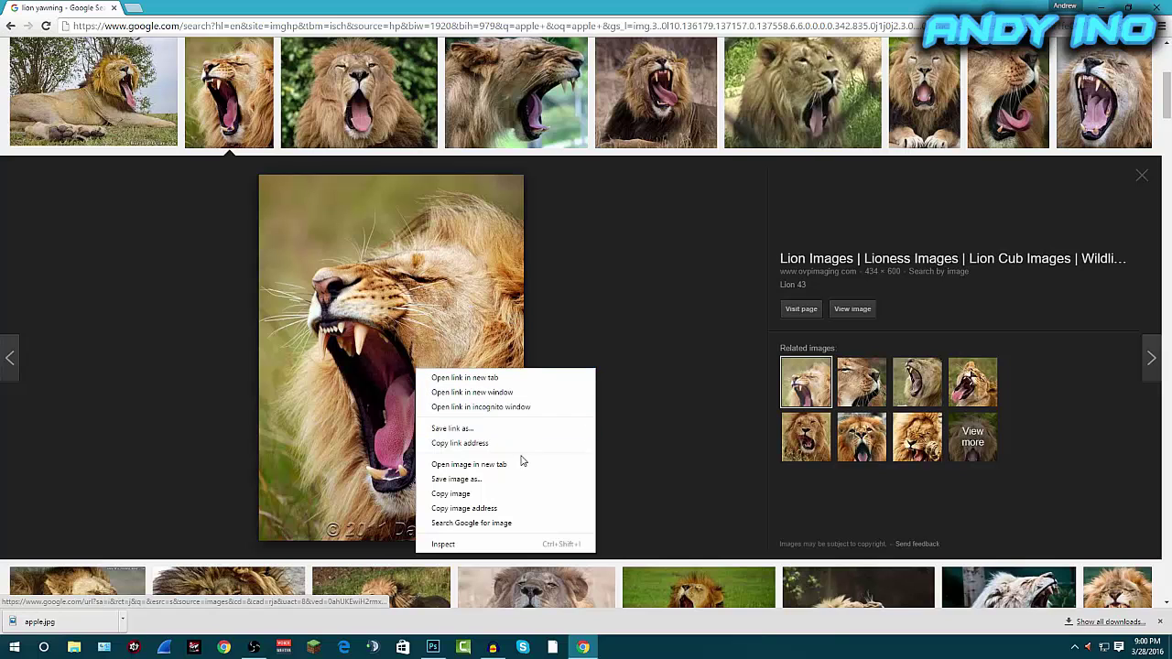
left_click(477, 480)
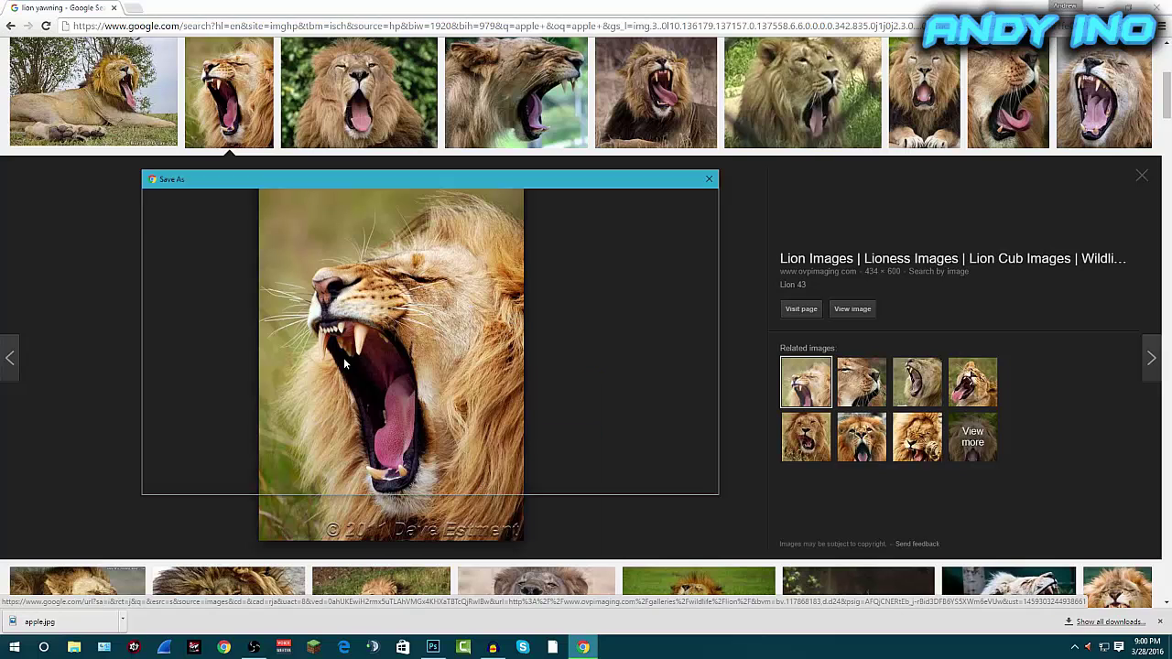
type("yawning")
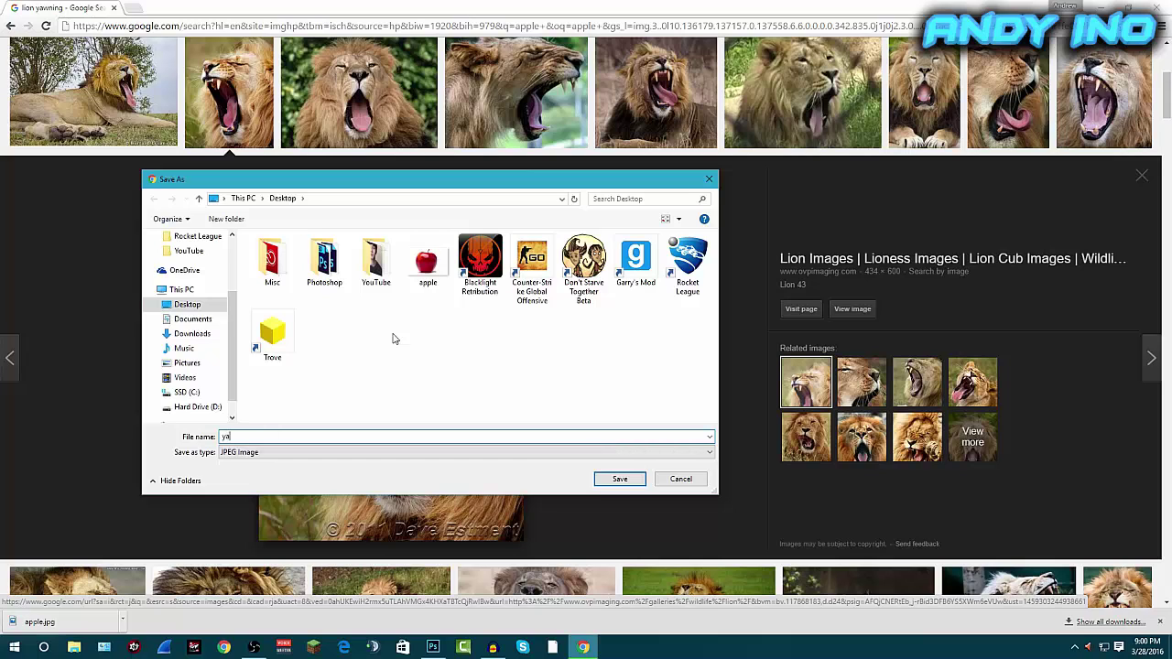
left_click(620, 479)
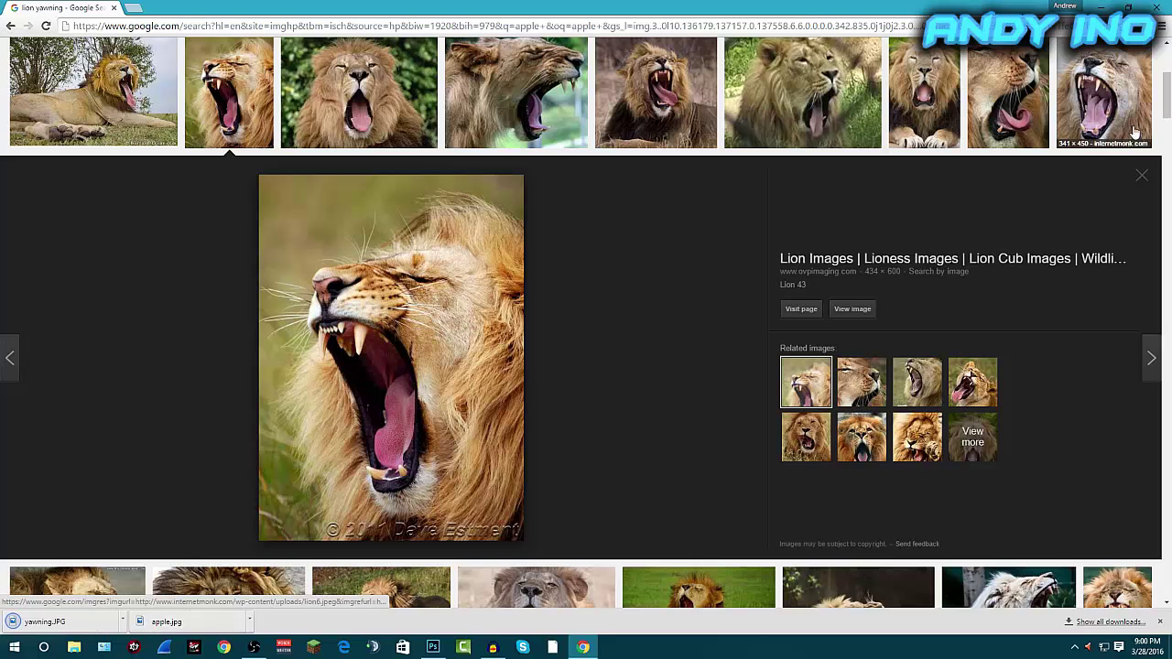
left_click(1142, 175)
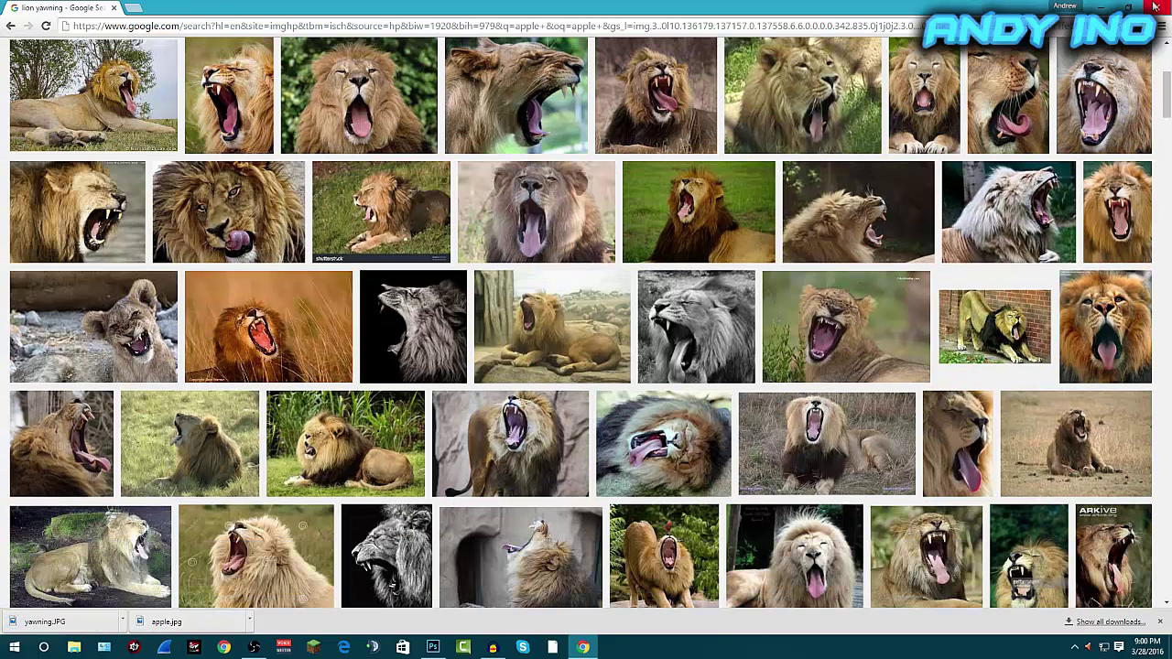
Switch to Photoshop, open the apple and yawning images from the Desktop, and return to the apple document with the Move tool active
left_click(1134, 5)
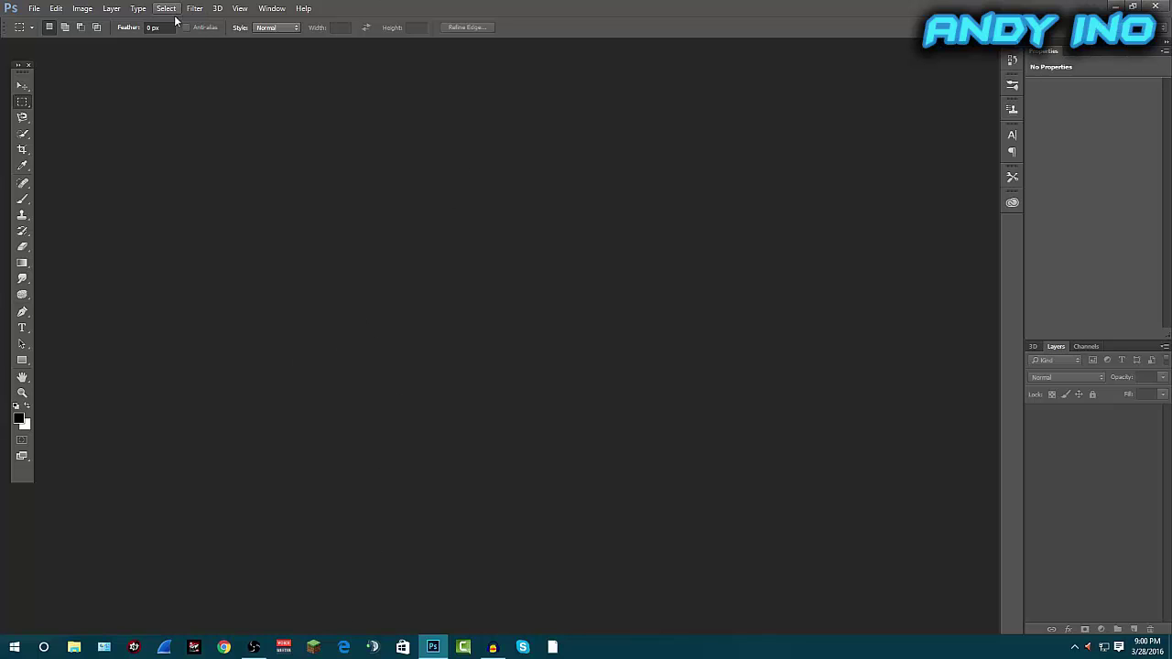
left_click(34, 9)
left_click(43, 34)
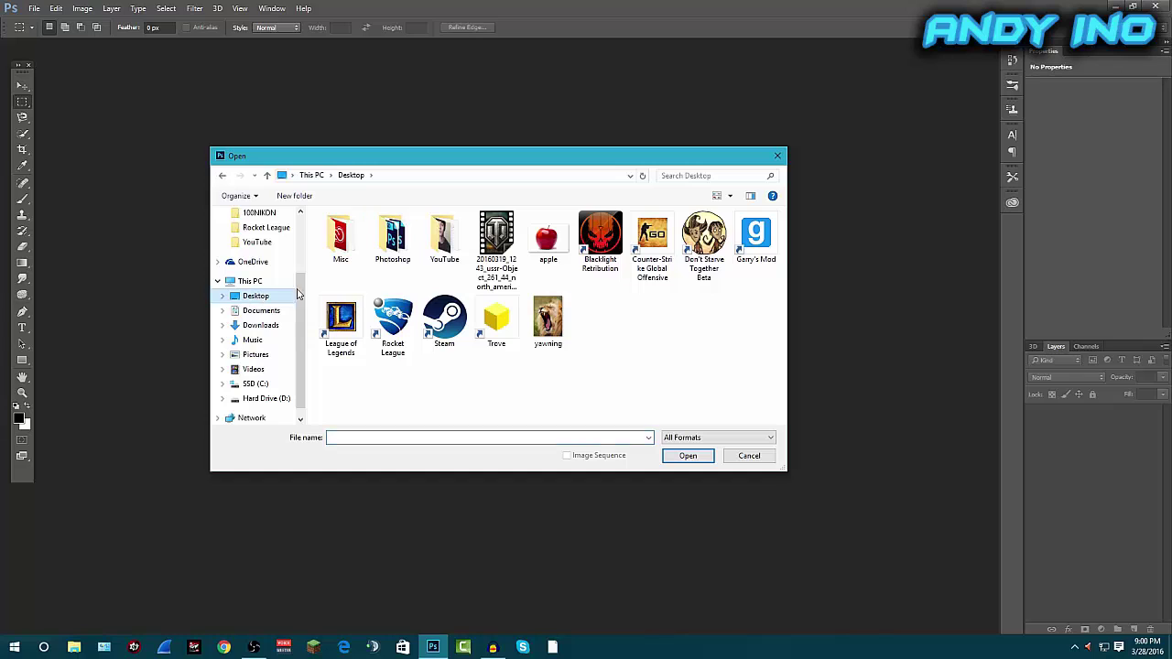
double_click(548, 240)
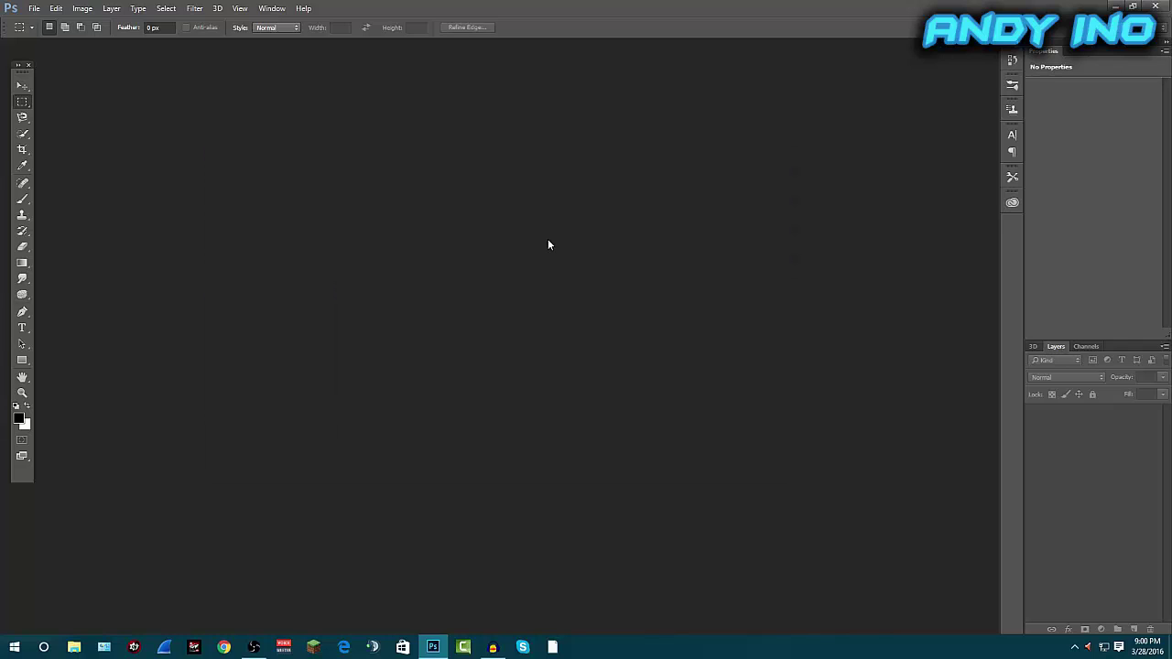
left_click(34, 8)
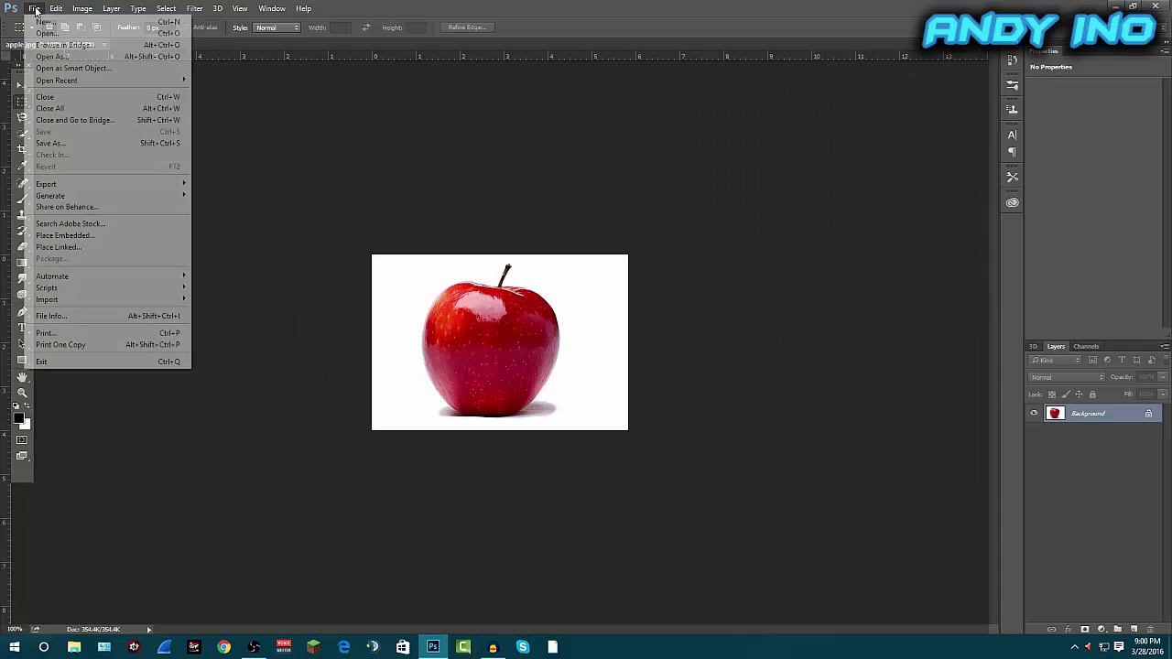
left_click(43, 34)
double_click(545, 321)
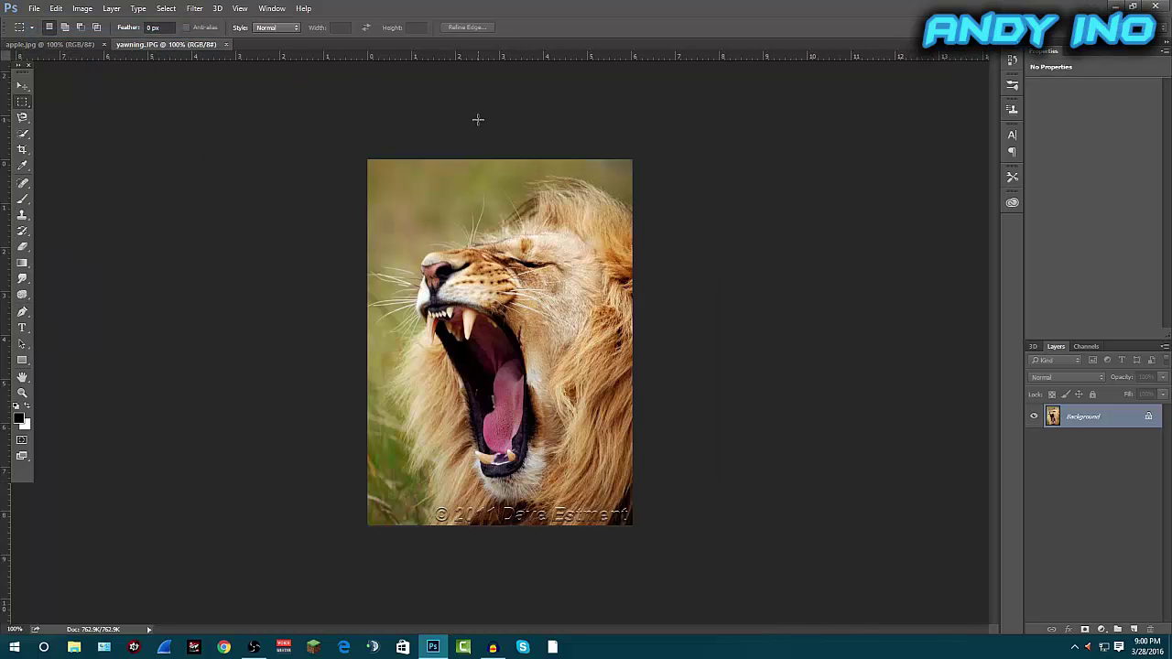
left_click(22, 85)
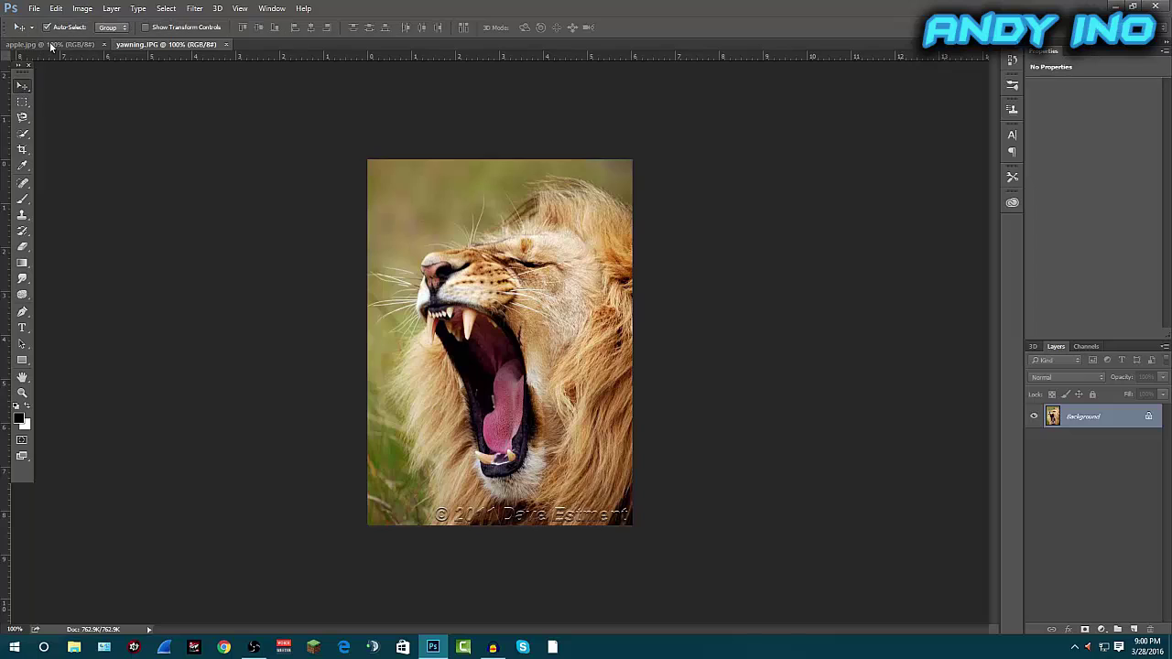
left_click(50, 44)
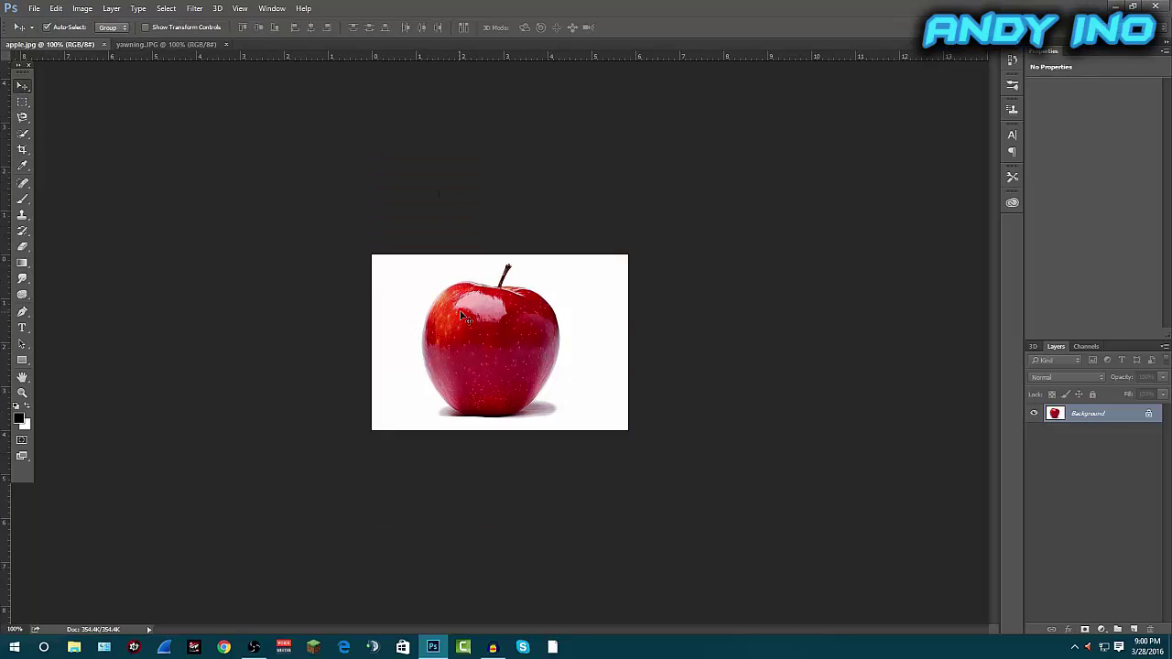
Create a new 1280 × 720 pixel document at 72 pixels/inch with transparent background contents
left_click(34, 9)
left_click(45, 21)
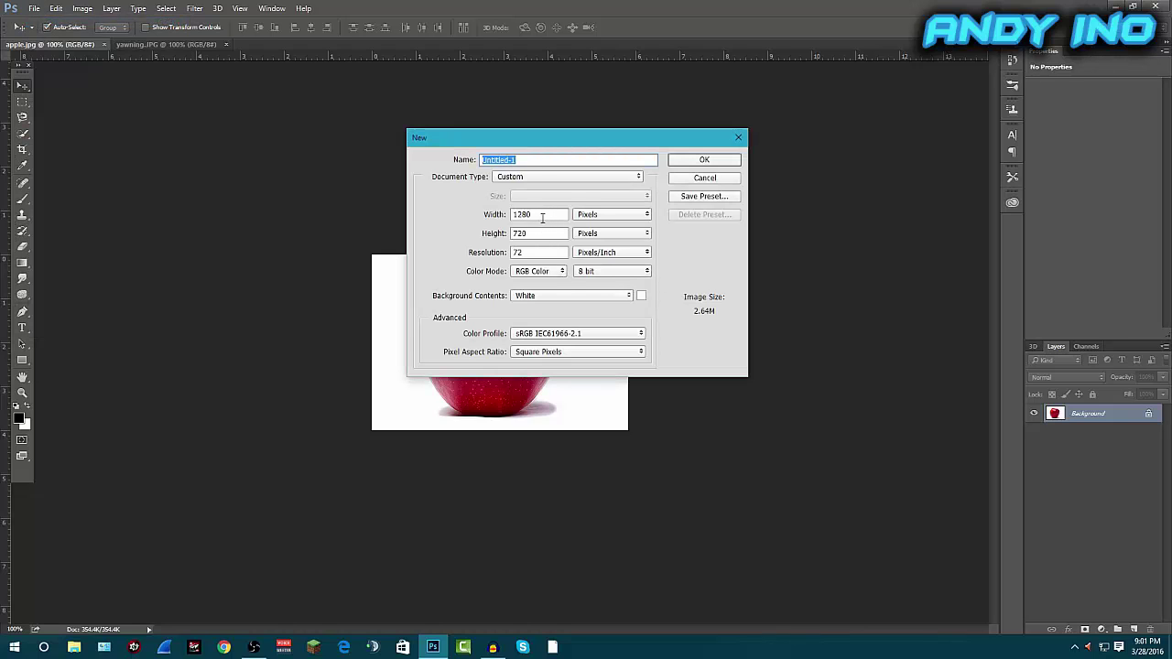
left_click(542, 296)
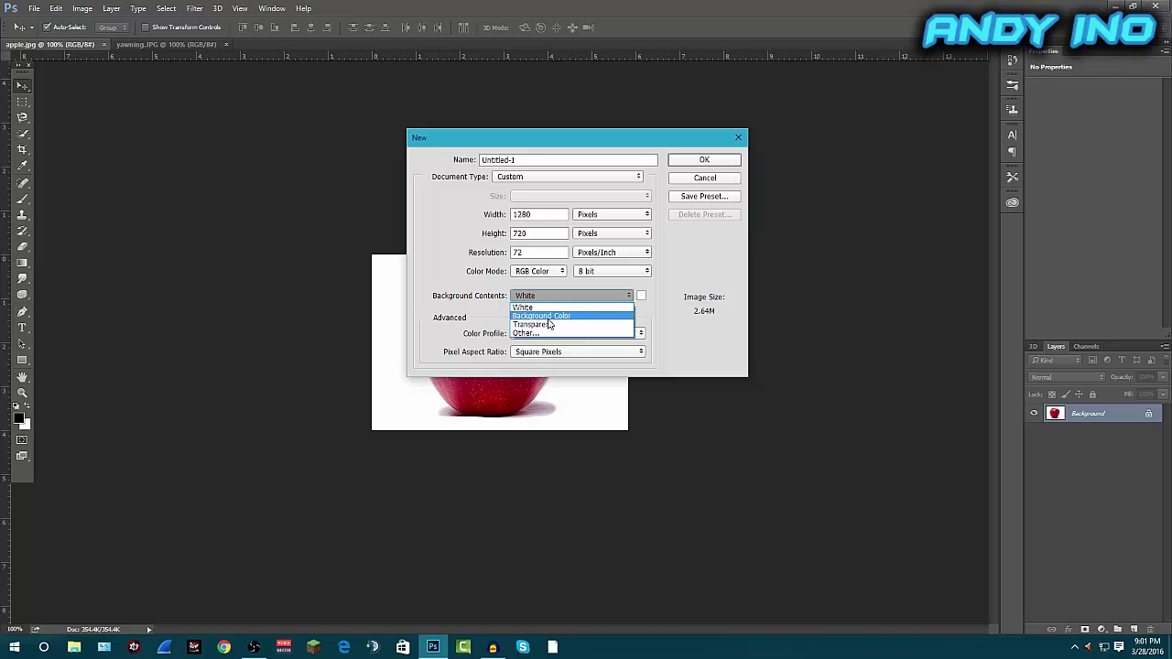
left_click(548, 327)
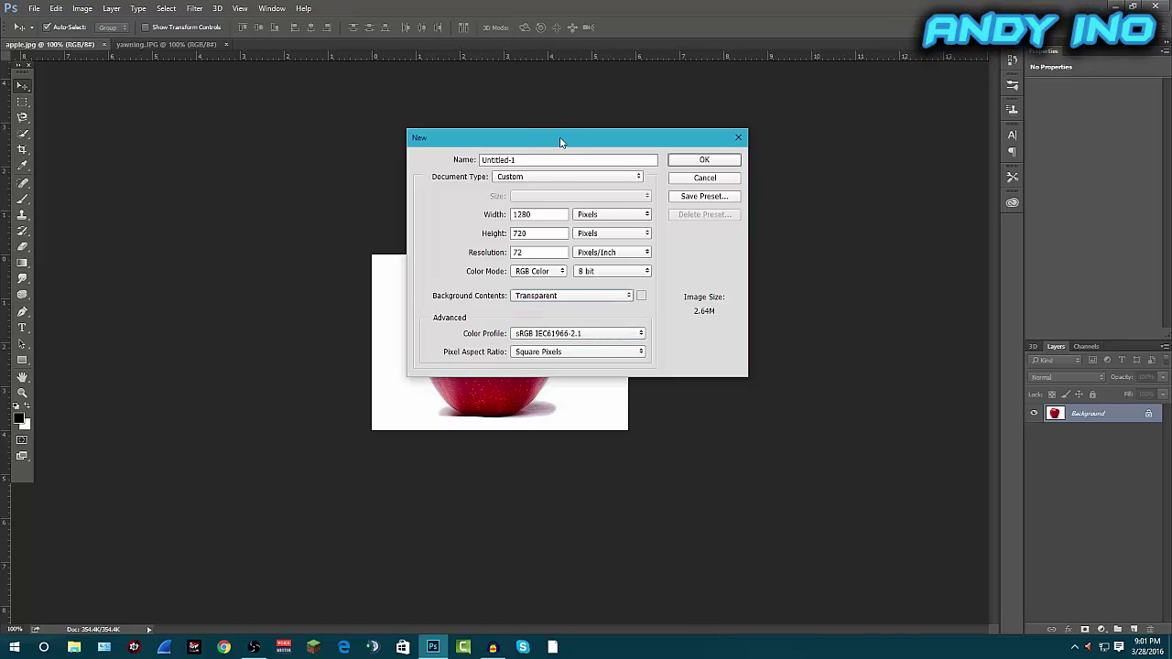
left_click_drag(562, 142, 587, 298)
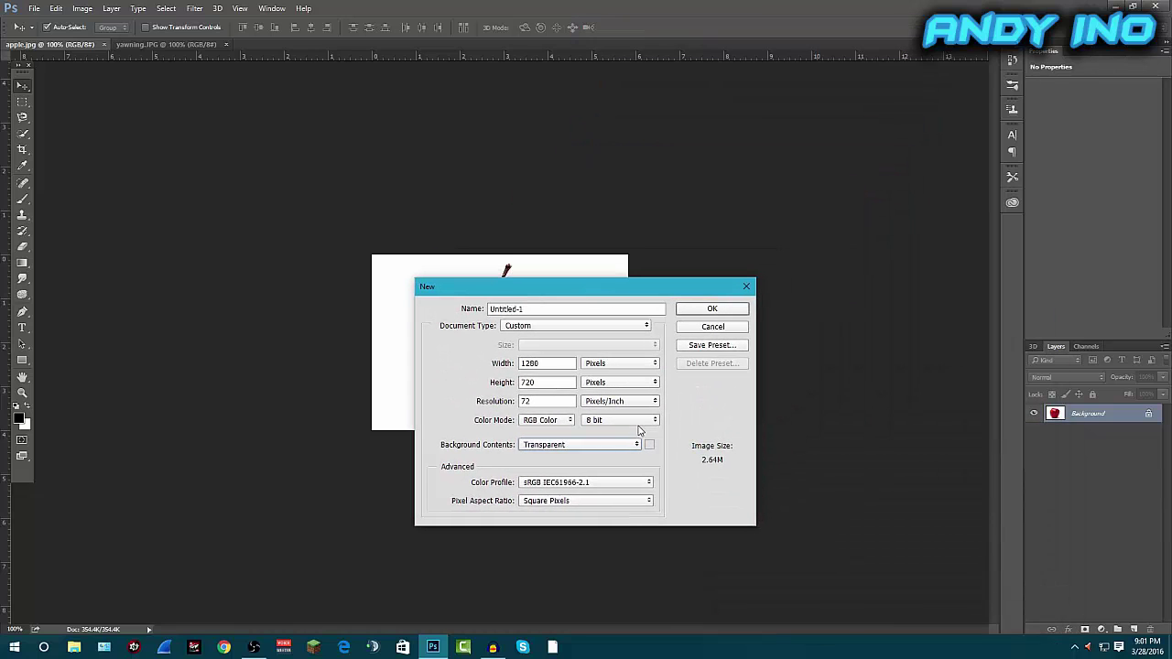
left_click(722, 321)
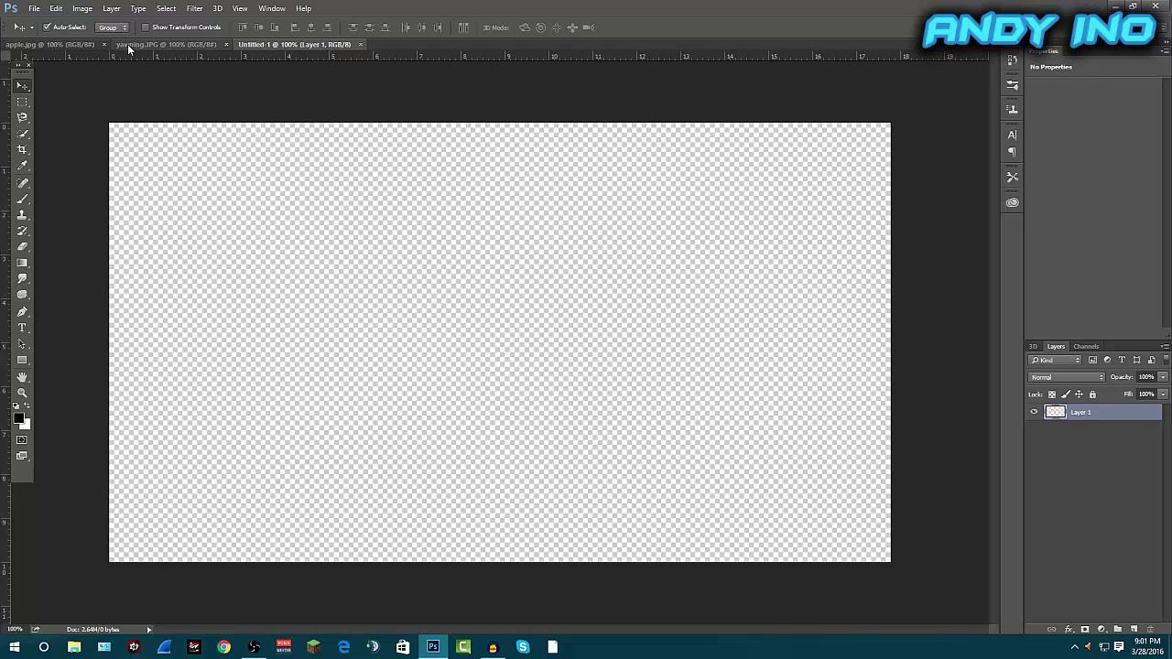
Copy the apple image from its own window onto the middle of the new transparent canvas and close apple.jpg
mouse_move(317, 46)
left_mouse_down()
mouse_move(306, 98)
mouse_move(338, 224)
mouse_move(402, 116)
mouse_move(319, 44)
left_mouse_up()
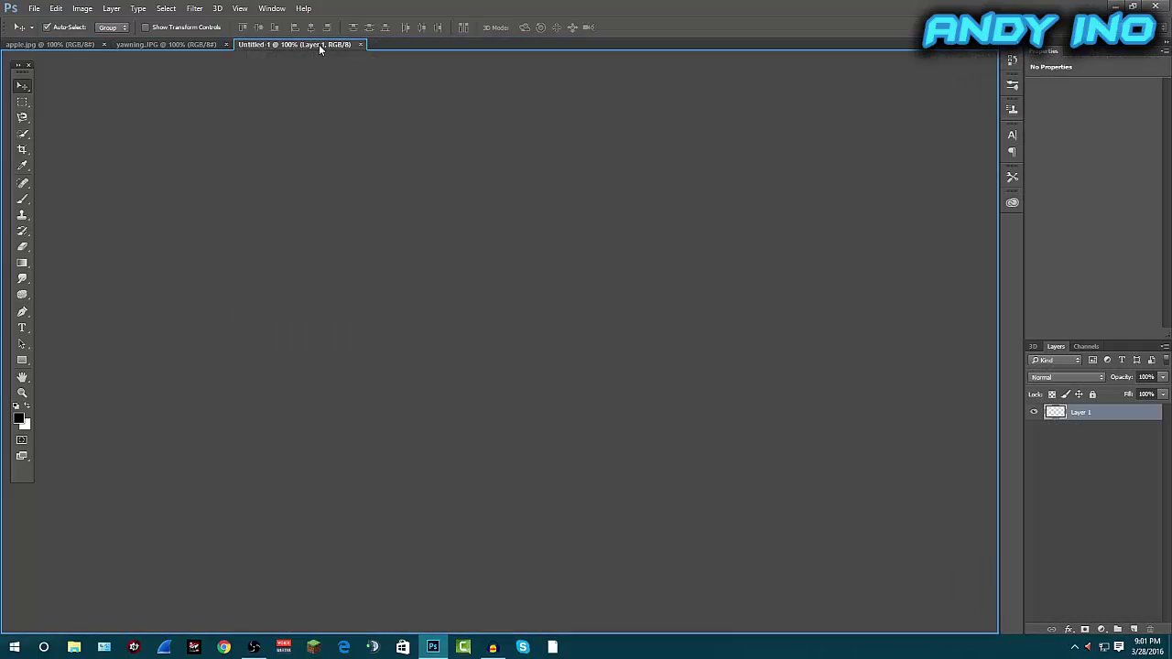
left_click_drag(59, 42, 327, 45)
left_click_drag(228, 44, 407, 266)
left_click_drag(272, 360, 501, 333)
left_click(623, 246)
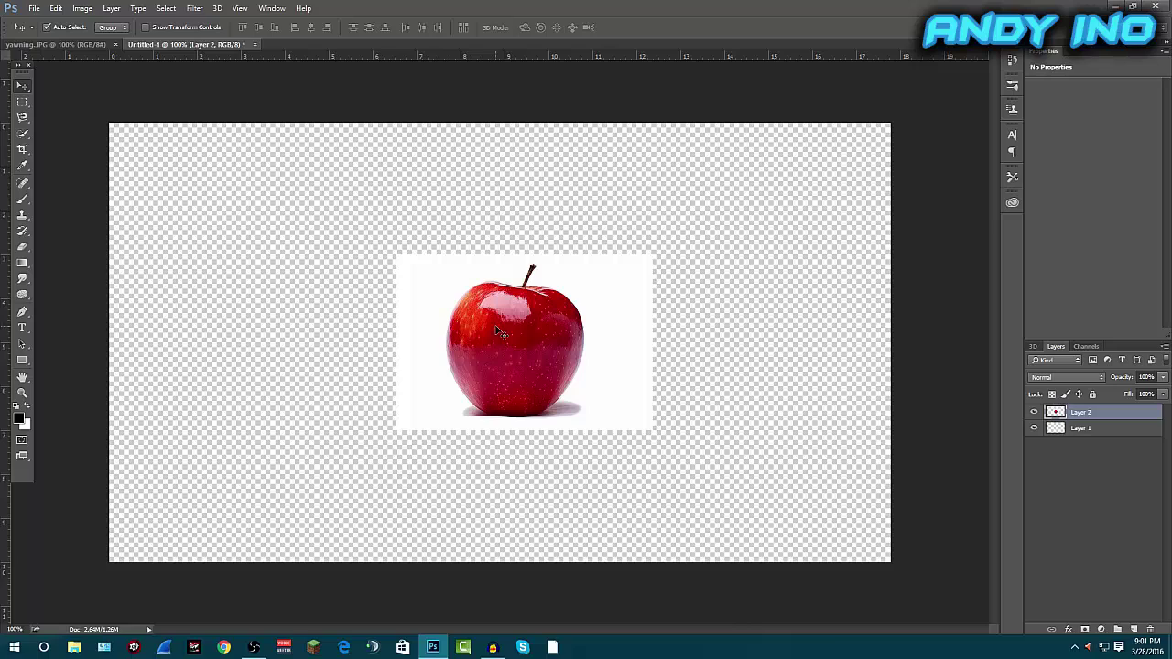
Select the body of the apple on Layer 2 with the Quick Selection tool in add mode
left_click(23, 133)
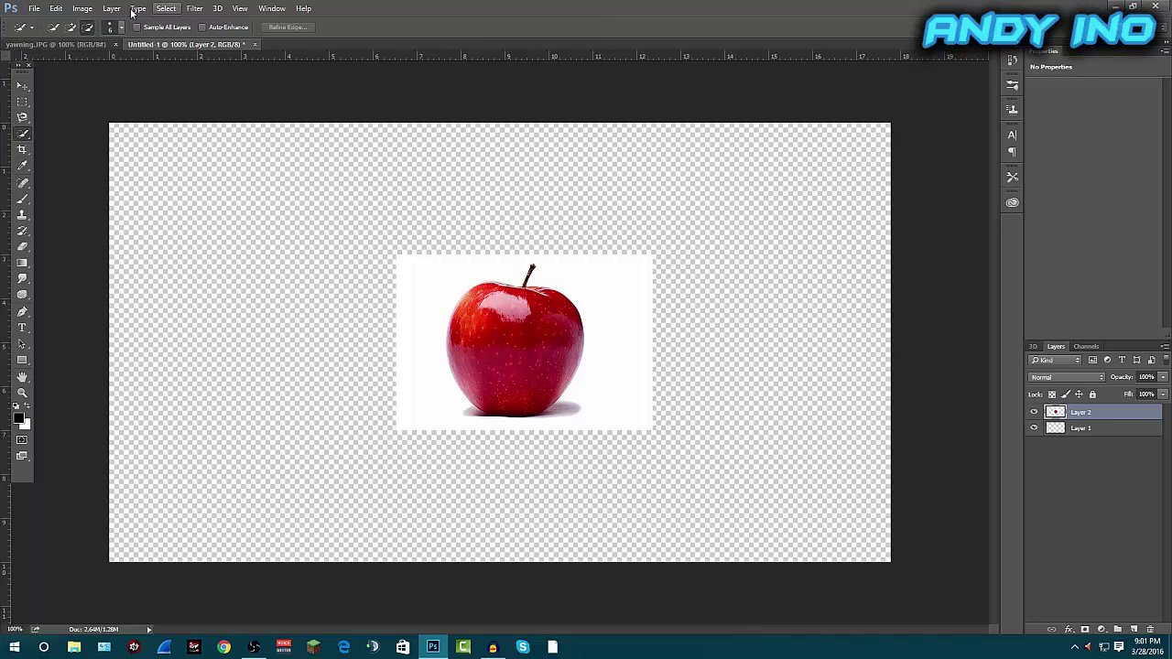
left_click(72, 28)
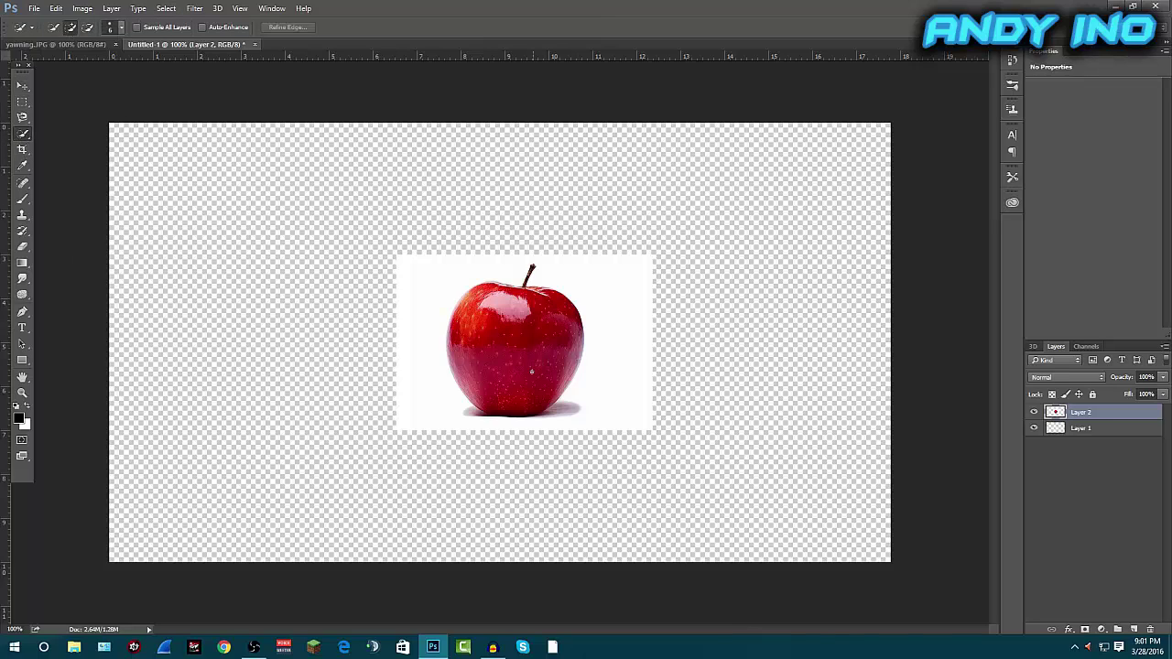
left_click_drag(531, 371, 494, 325)
key("ctrl+plus")
key("ctrl+plus")
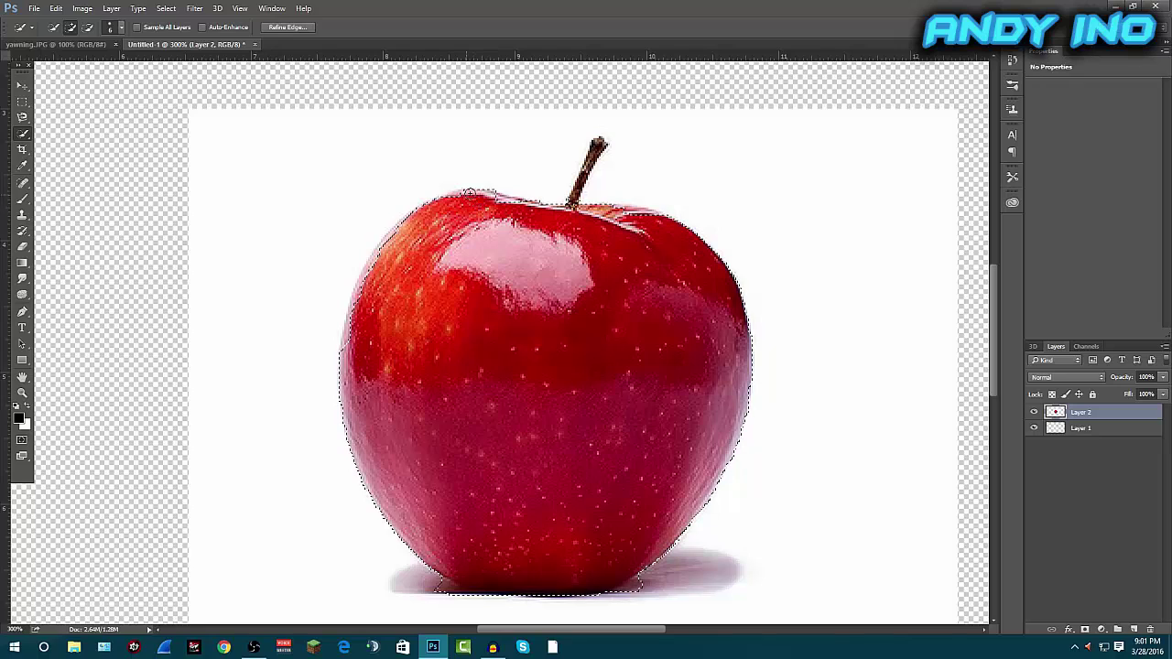
Extend the apple selection along its upper and side edges, around the stem and over the shadow beneath it
mouse_move(469, 192)
left_mouse_down()
mouse_move(505, 199)
mouse_move(456, 193)
left_mouse_up()
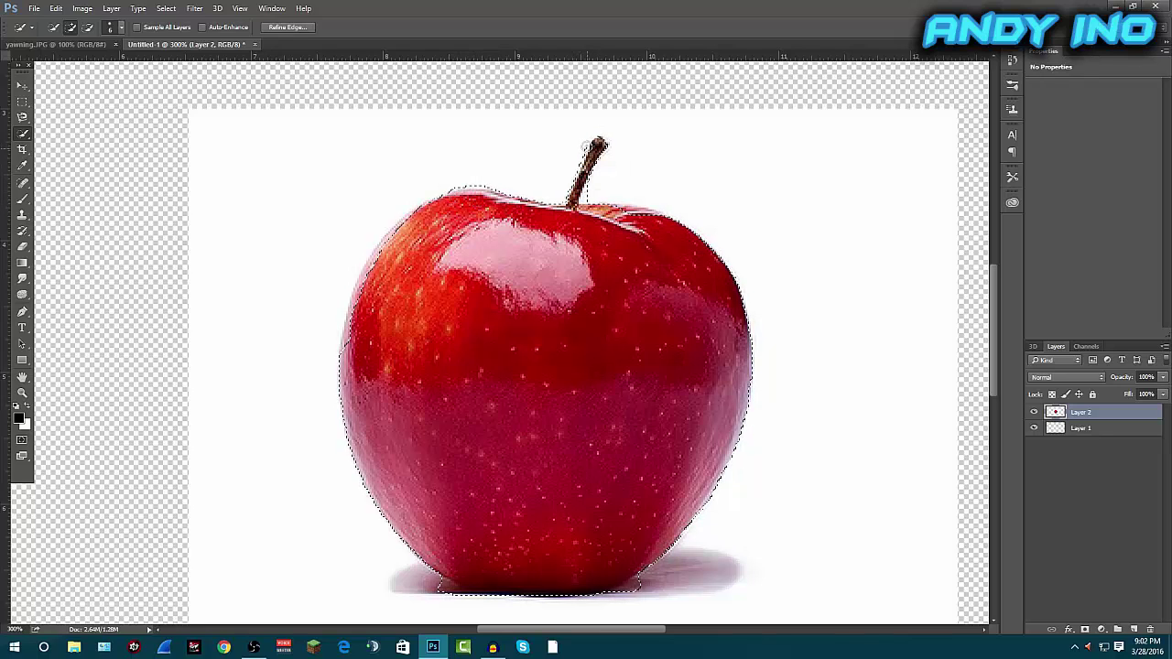
scroll(341, 331, "down", 1)
left_click(341, 330)
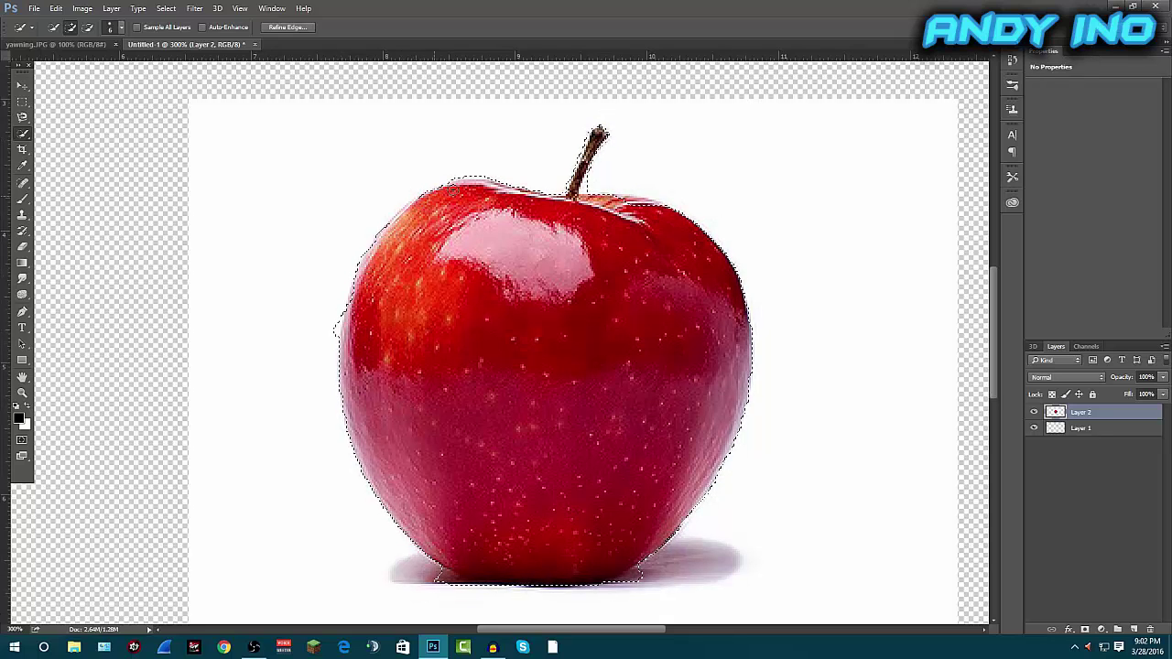
scroll(671, 511, "down", 2)
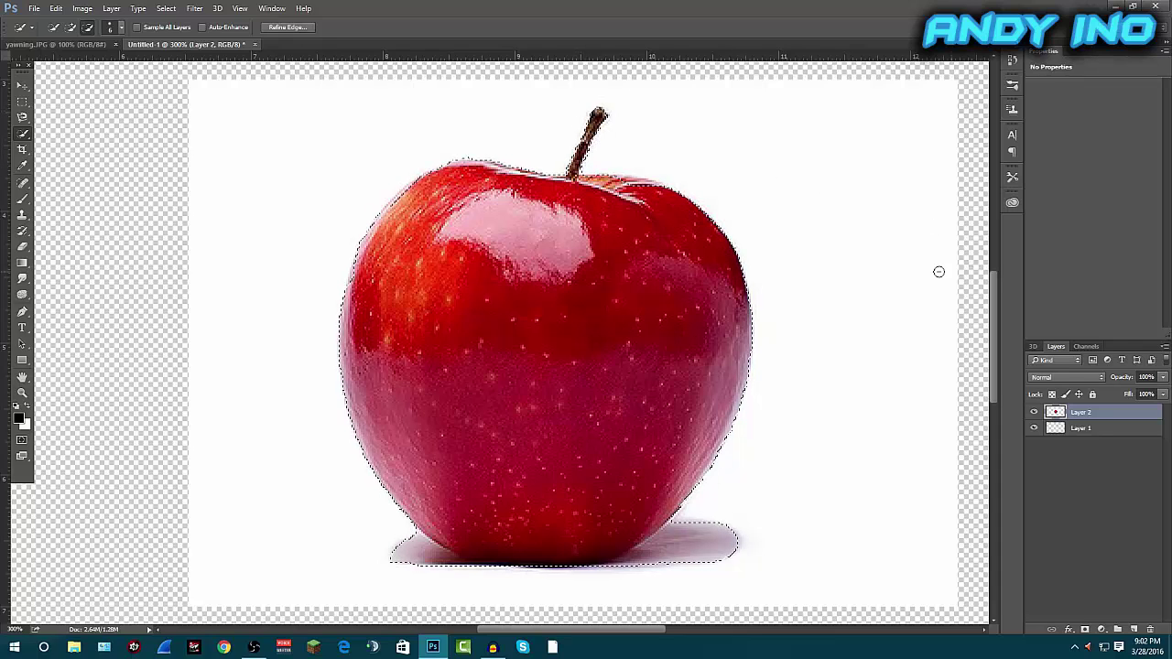
scroll(672, 157, "down", 1)
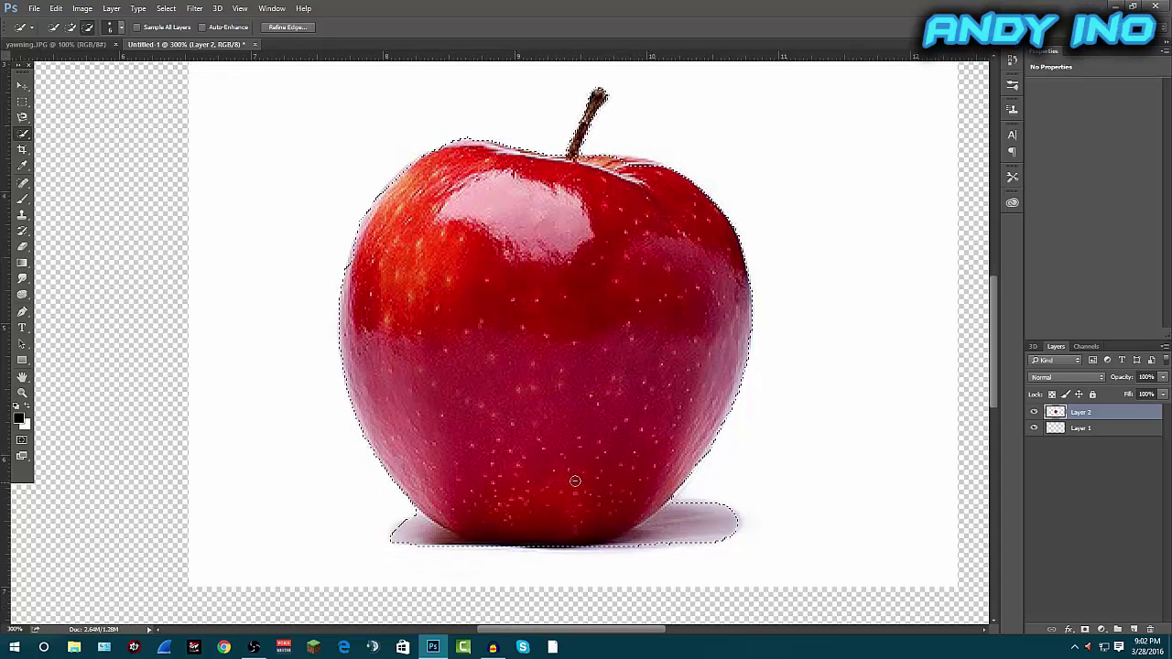
key("ctrl+d")
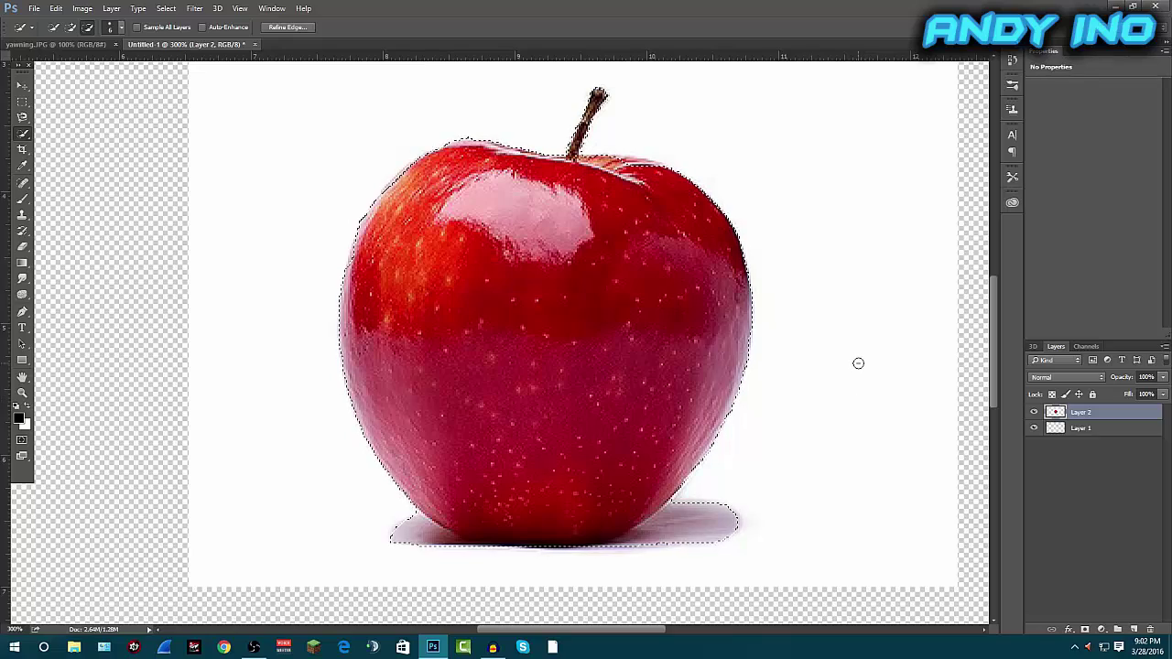
Try isolating the apple by copying the selection to a new layer and deleting Layer 2
key("ctrl+minus")
key("ctrl+minus")
key("ctrl+shift+d")
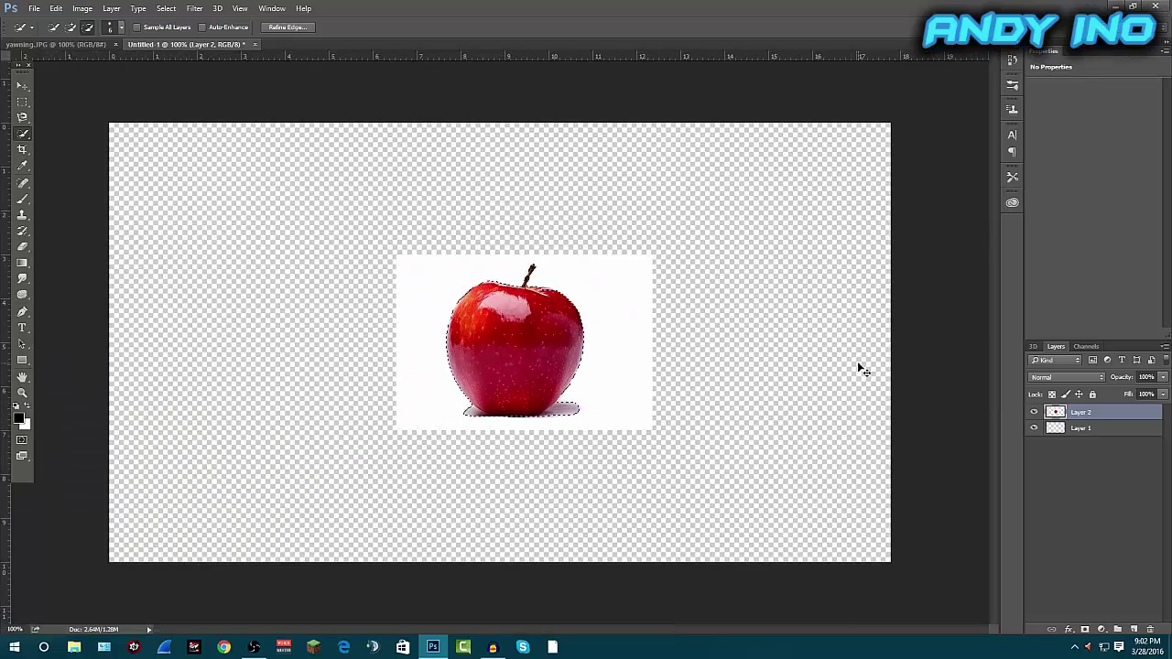
key("ctrl+j")
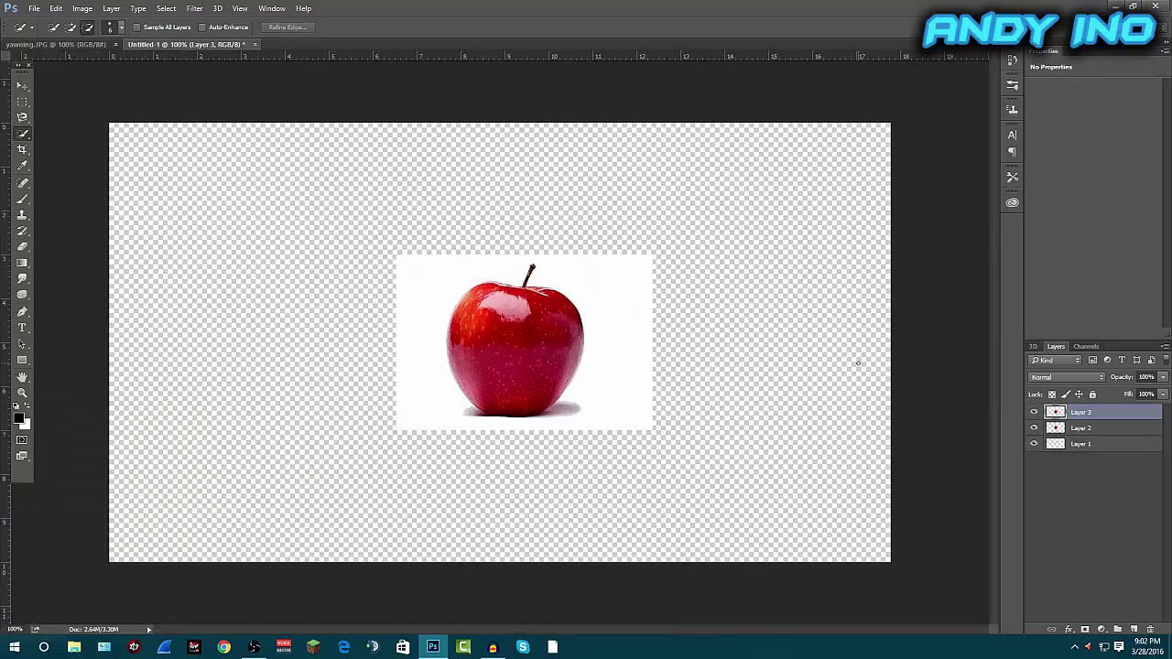
left_click(1086, 429)
key("Delete")
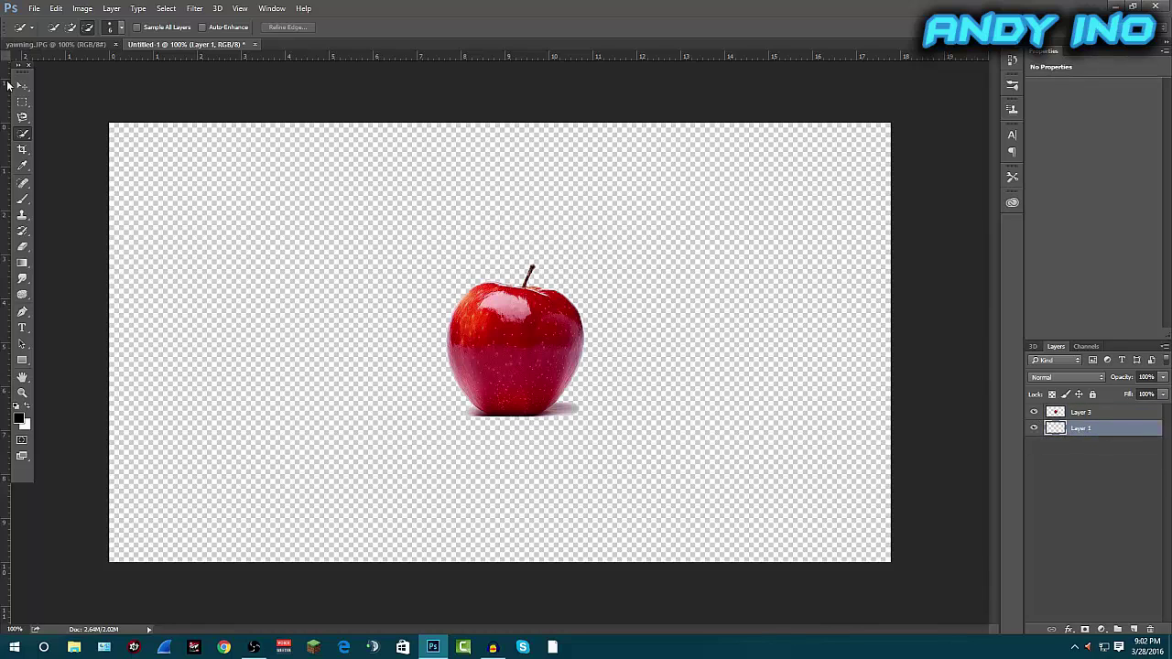
Try moving the cut-out apple slightly with the Move tool, and undo the move
left_click(22, 86)
left_click_drag(535, 358, 510, 348)
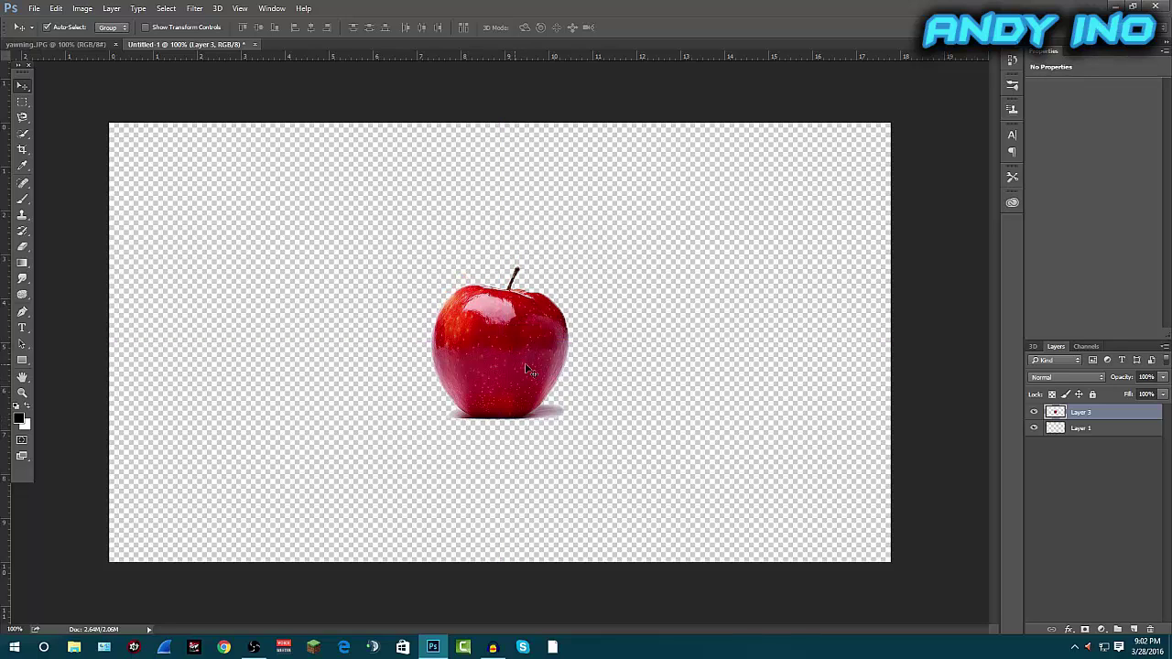
left_click(56, 8)
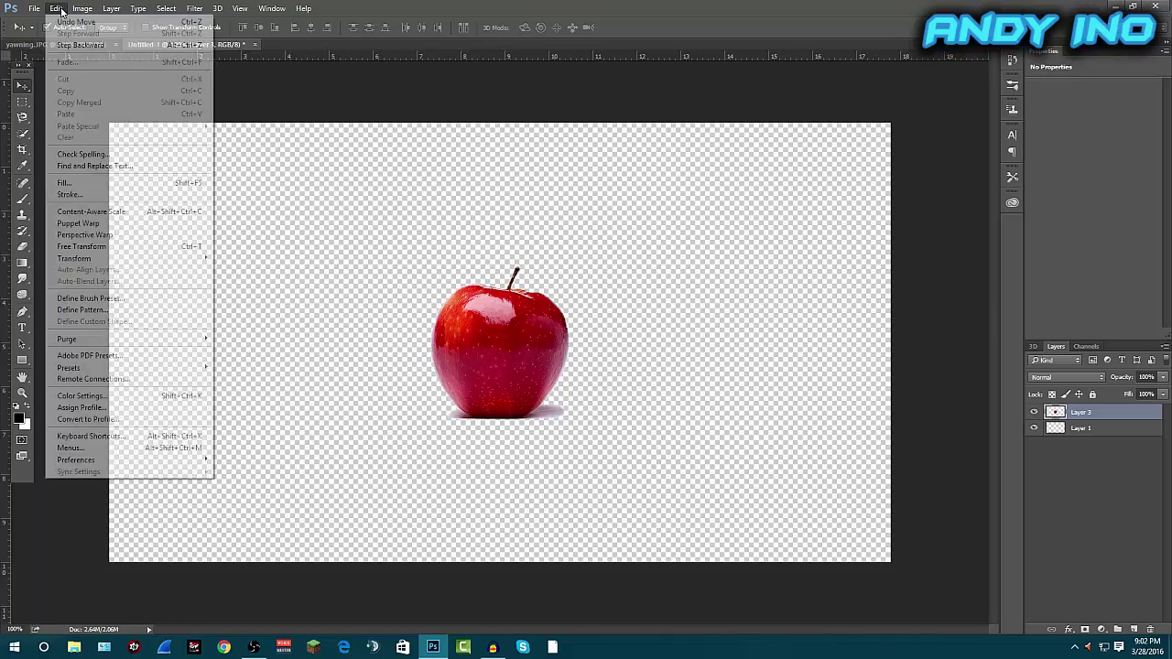
left_click(62, 19)
Step back through the history to undo the Layer 2 deletion and the copied apple layer
left_click(56, 9)
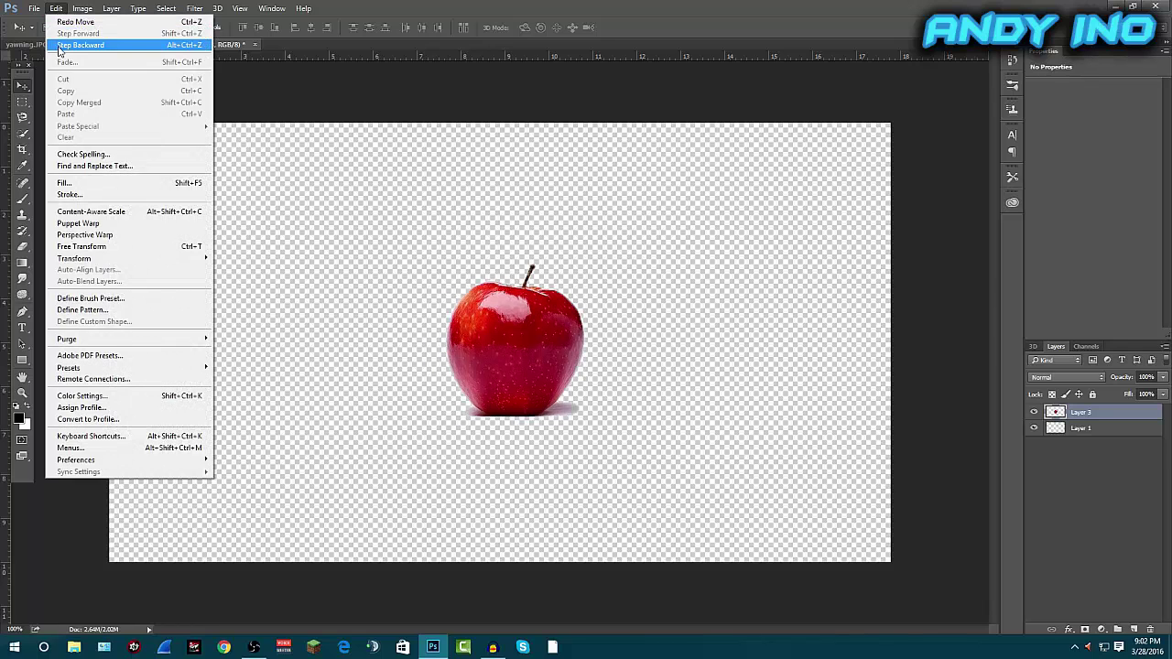
left_click(65, 42)
left_click(55, 9)
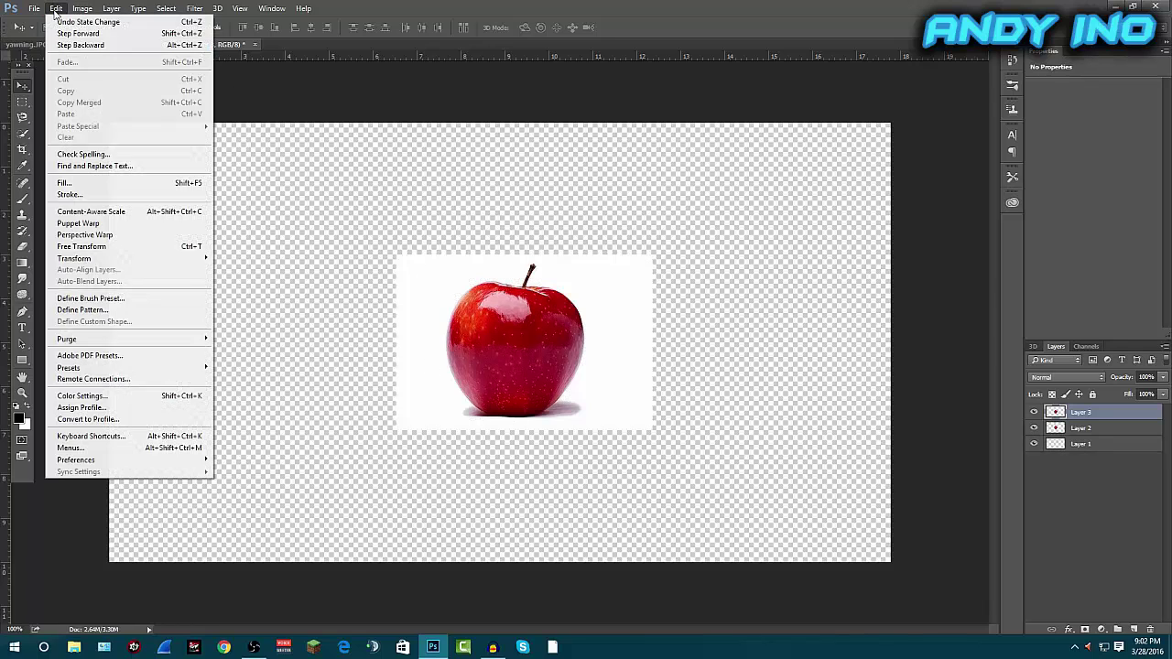
left_click(61, 19)
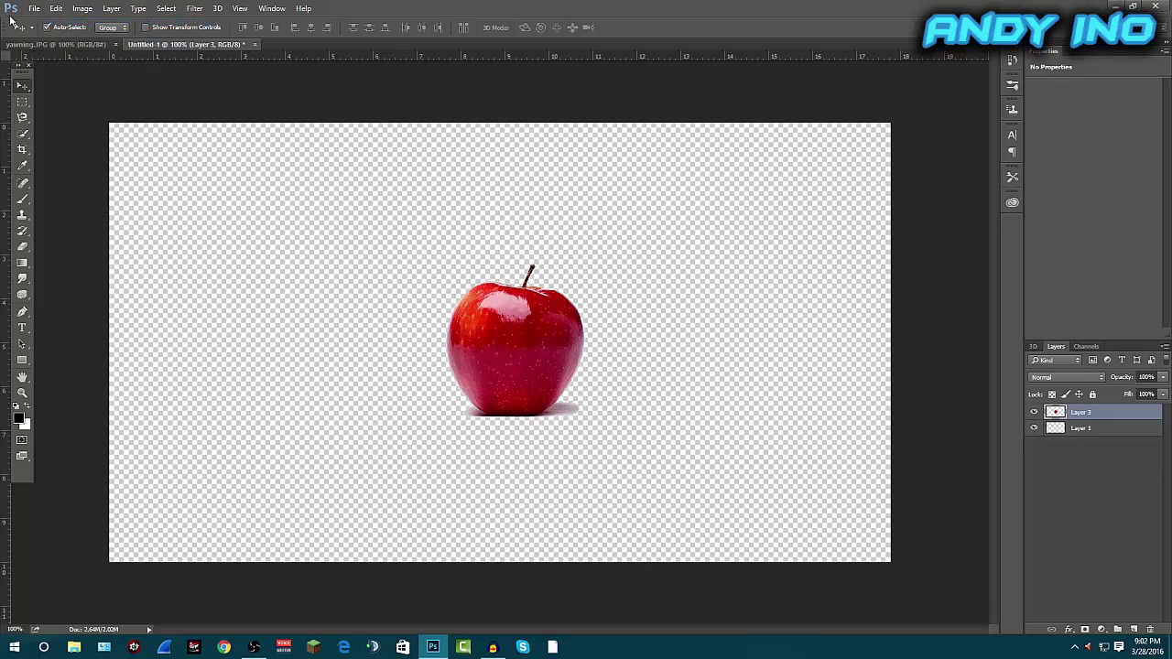
left_click(56, 8)
left_click(59, 20)
left_click(56, 9)
left_click(78, 45)
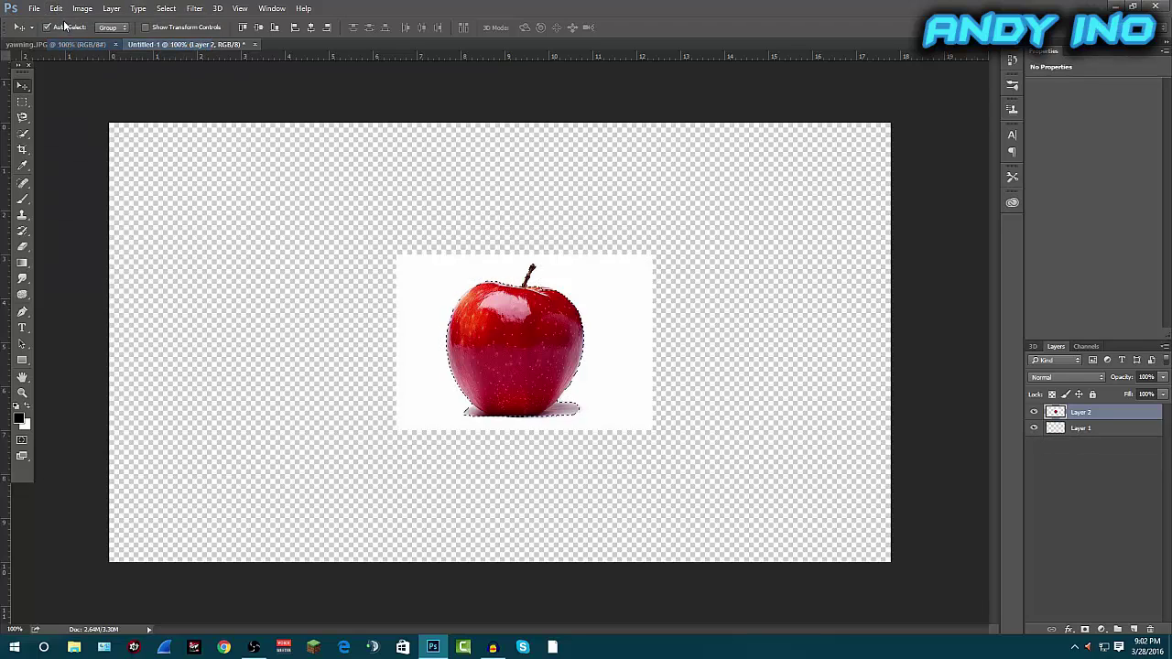
left_click(56, 8)
left_click(474, 359)
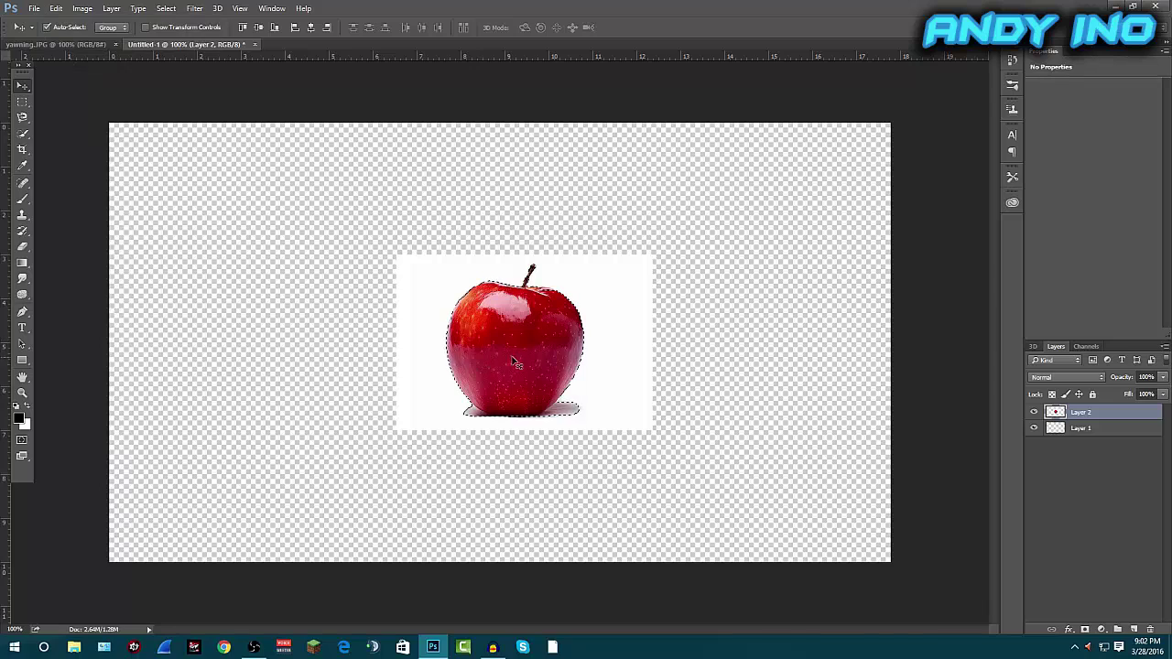
Subtract the shadow on both sides from the Quick Selection and add back the apple's bottom edge
left_click(28, 134)
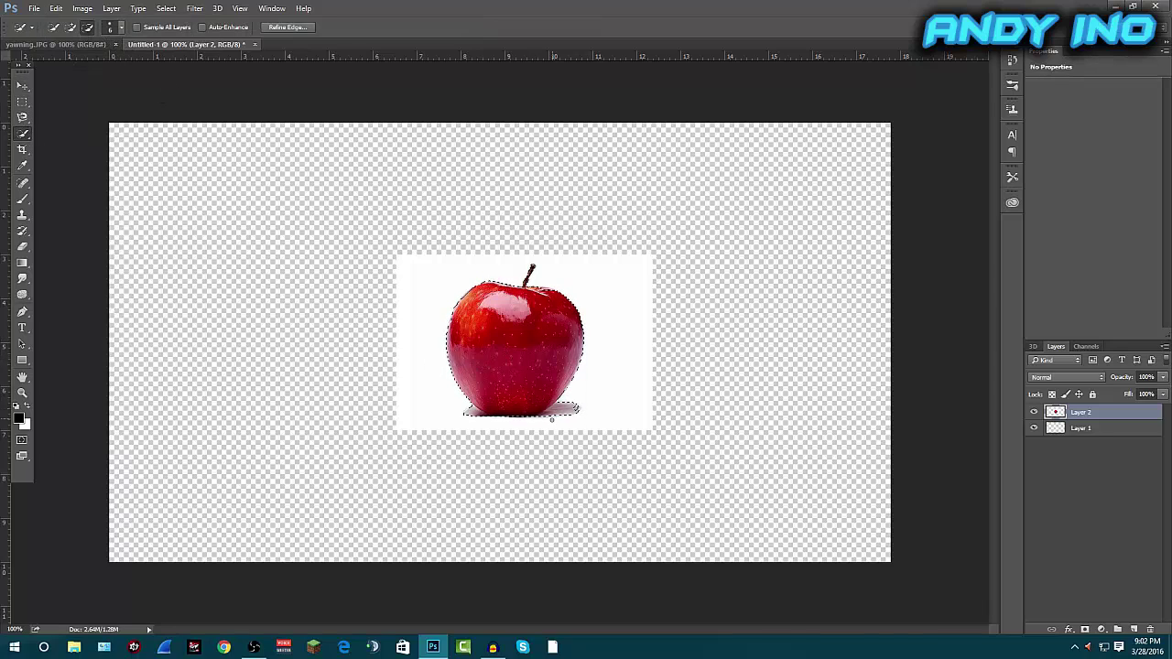
key("ctrl+plus")
key("ctrl+plus")
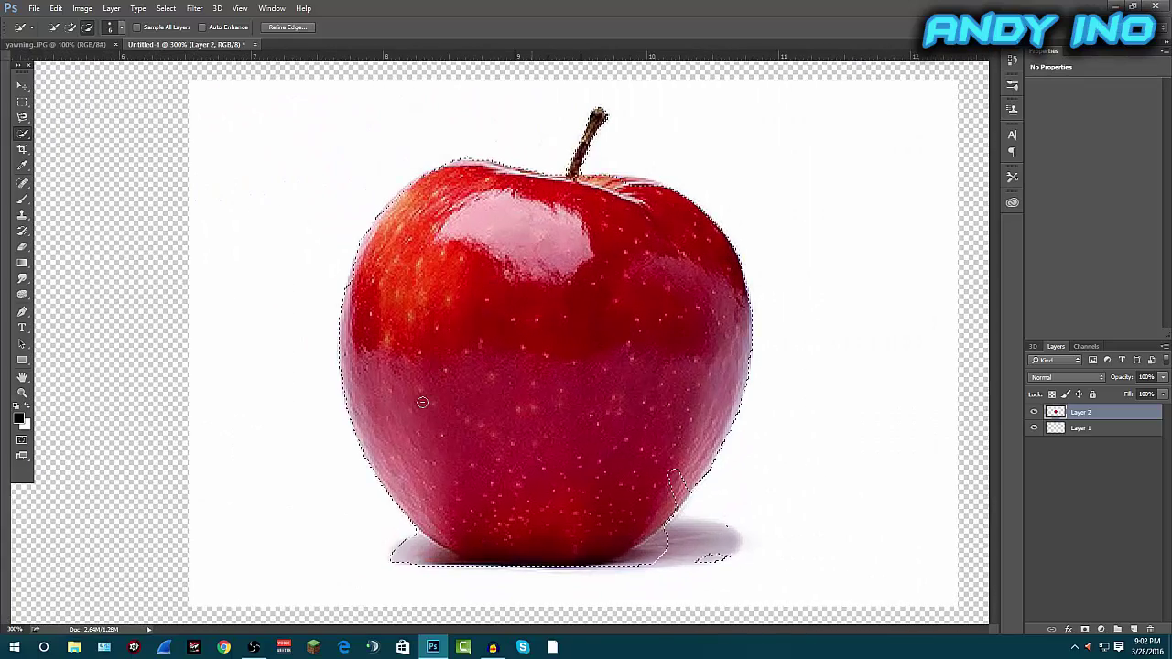
scroll(417, 472, "down", 1)
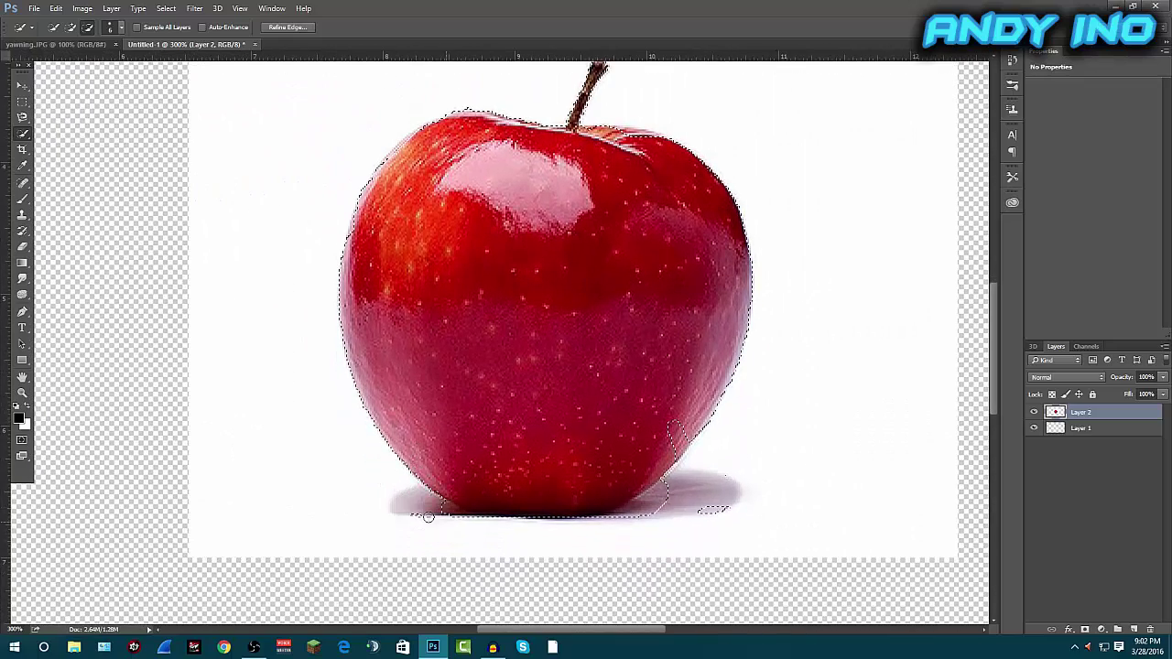
mouse_move(451, 520)
left_mouse_down()
mouse_move(596, 516)
mouse_move(664, 493)
mouse_move(722, 509)
left_mouse_up()
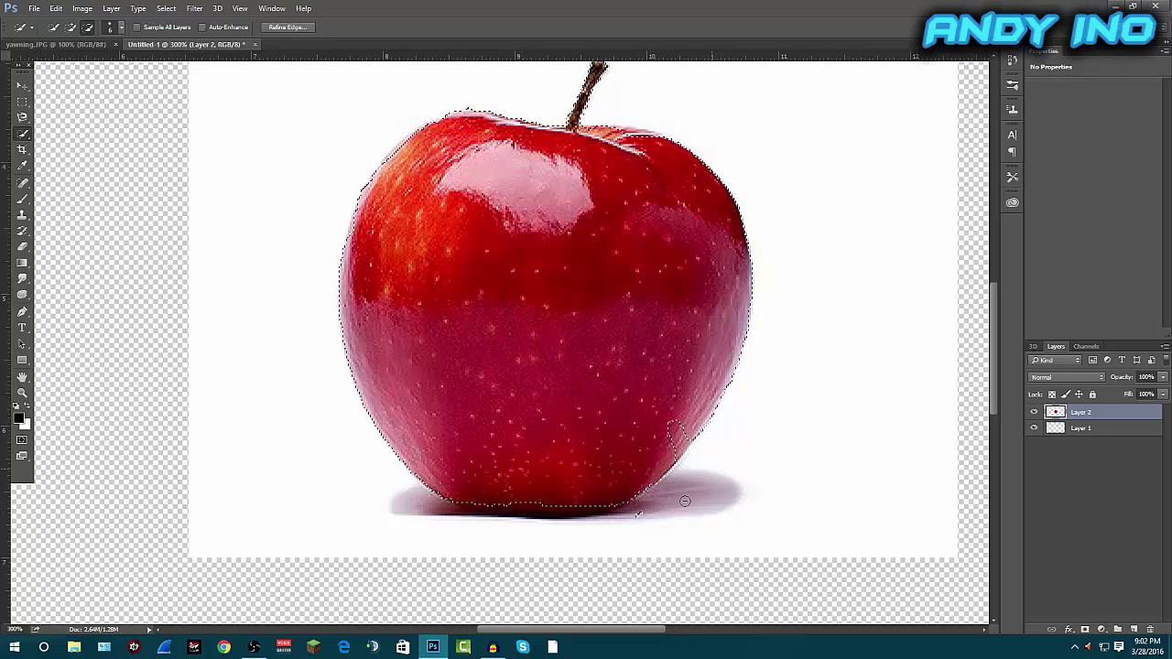
left_click(72, 30)
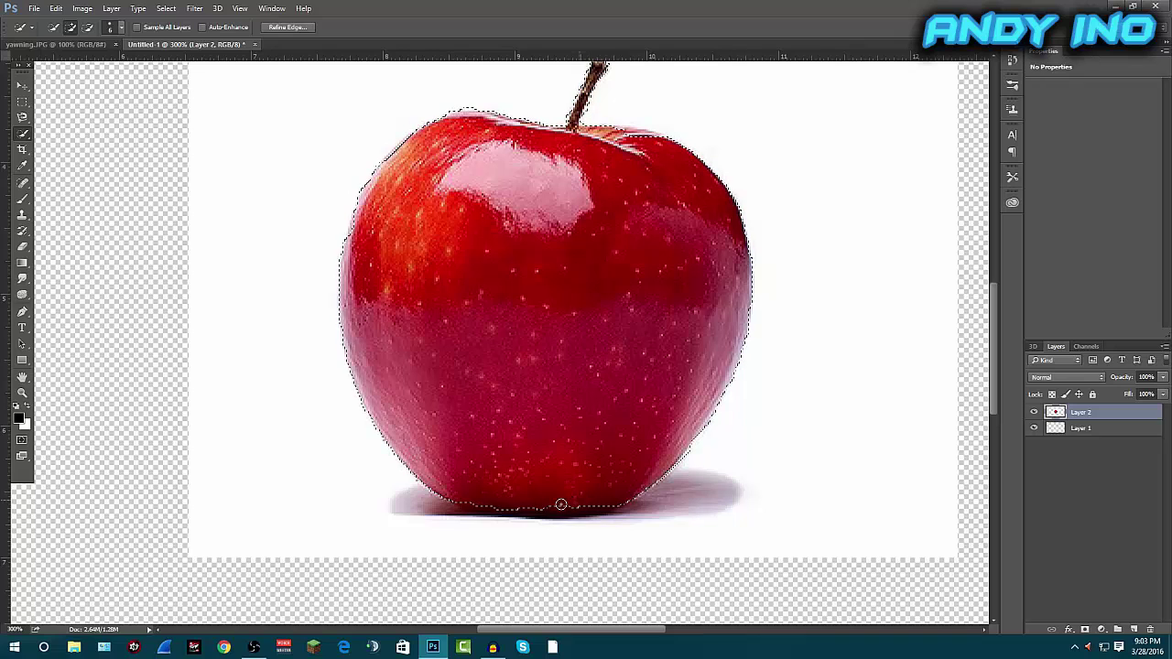
scroll(732, 463, "down", 2)
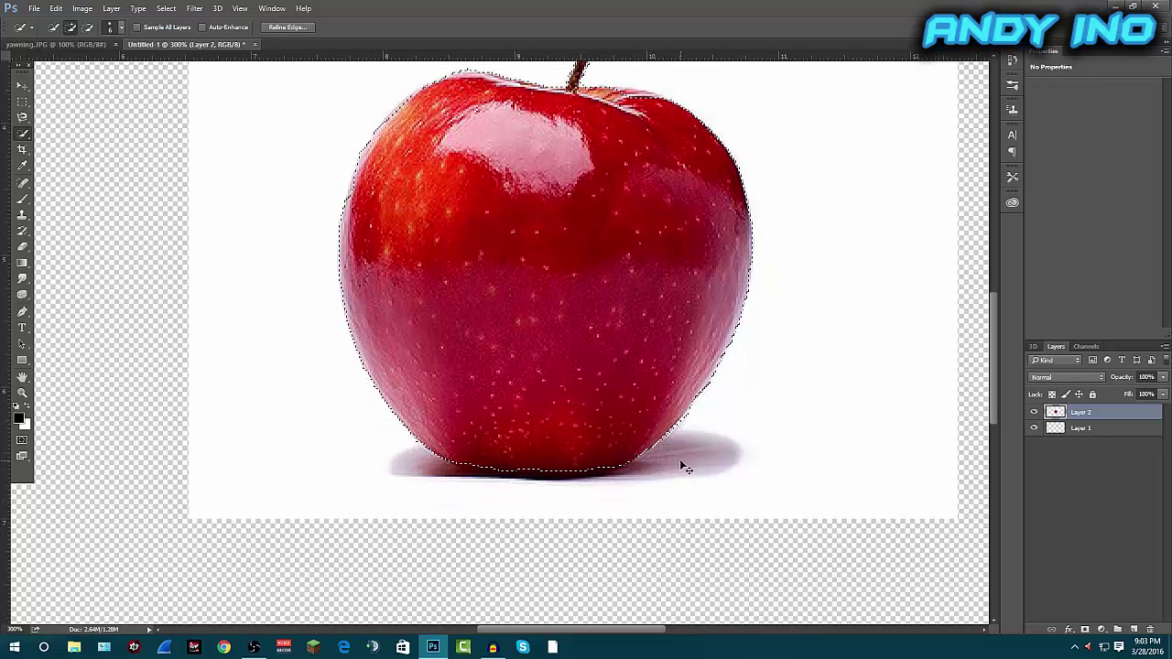
Copy the selected apple without its shadow to a new layer, and hide and delete the original Layer 2
key("ctrl+j")
left_click(1035, 428)
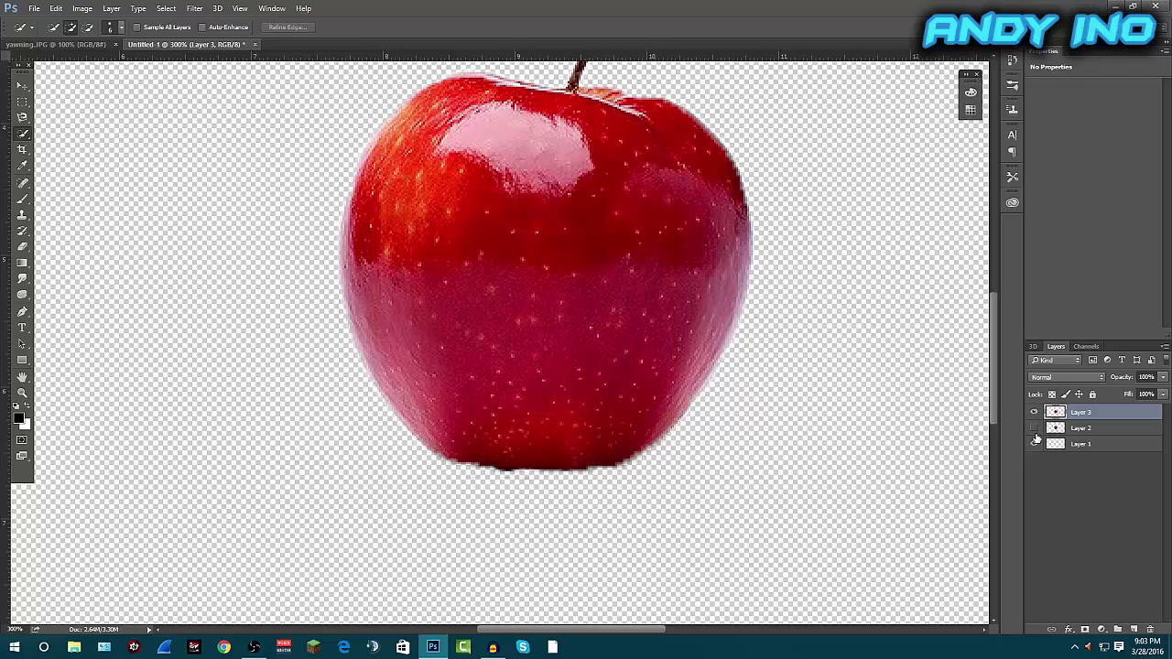
key("ctrl+minus")
key("ctrl+minus")
key("ctrl+minus")
key("ctrl+plus")
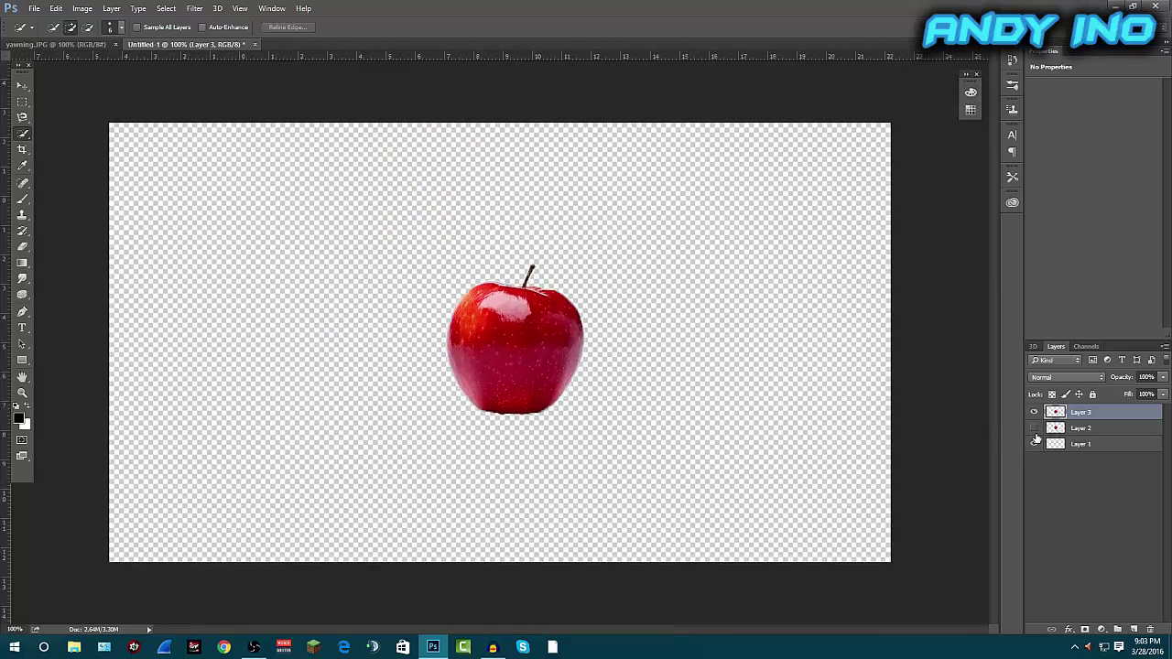
key("ctrl+plus")
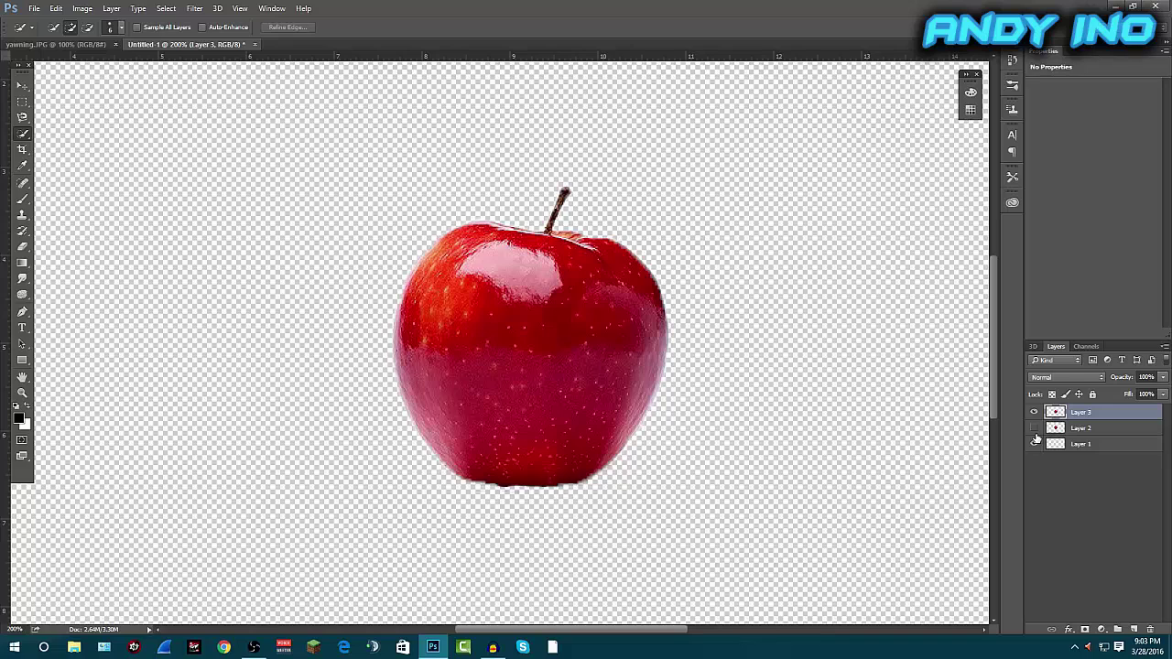
key("ctrl+minus")
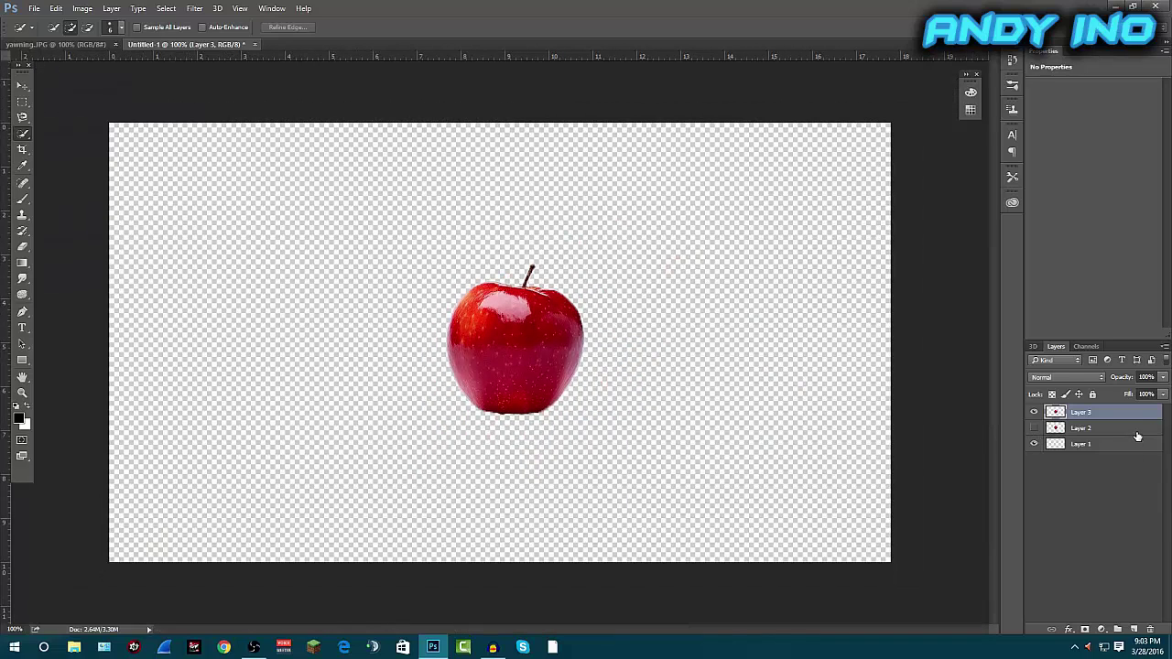
left_click(1137, 437)
key("Delete")
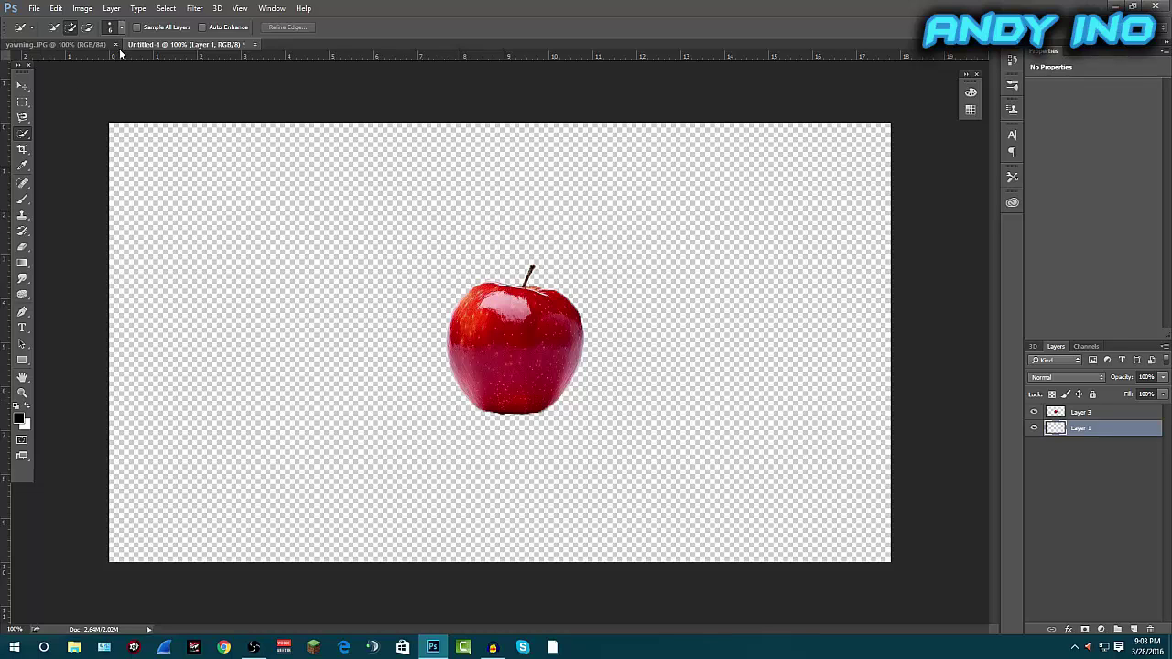
Copy the yawning lion image into the apple document, close yawning.JPG, and place the lion beside the apple's left side
left_click(37, 44)
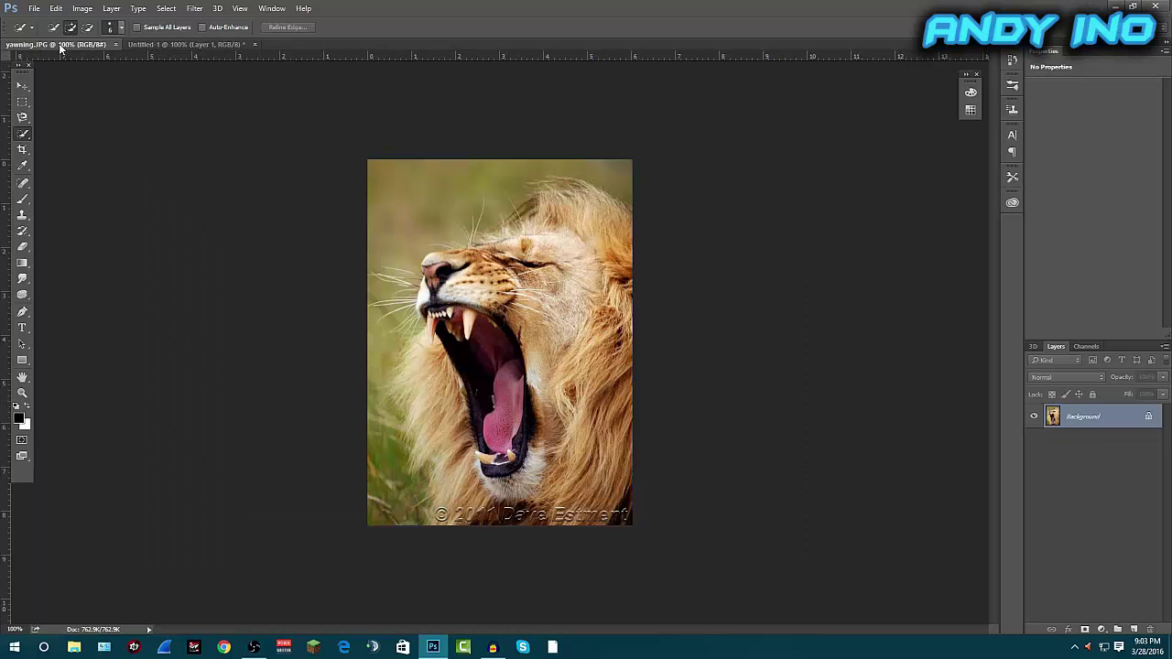
left_click_drag(58, 43, 606, 119)
key("v")
left_click_drag(713, 322, 264, 374)
left_click(809, 107)
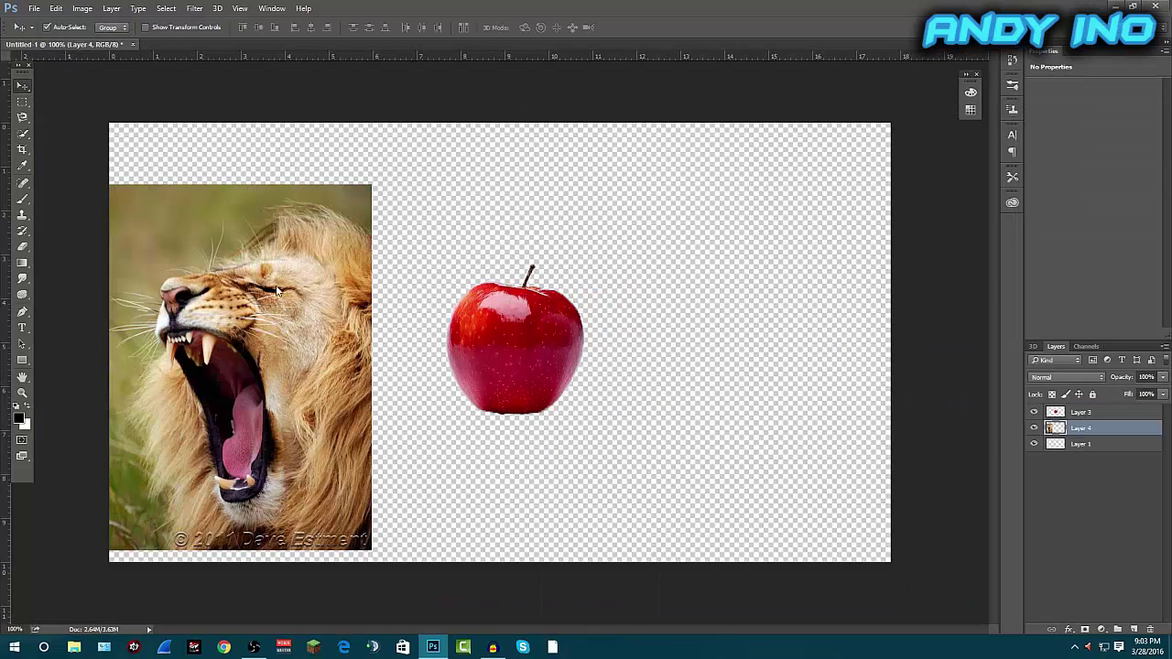
left_click_drag(269, 293, 333, 266)
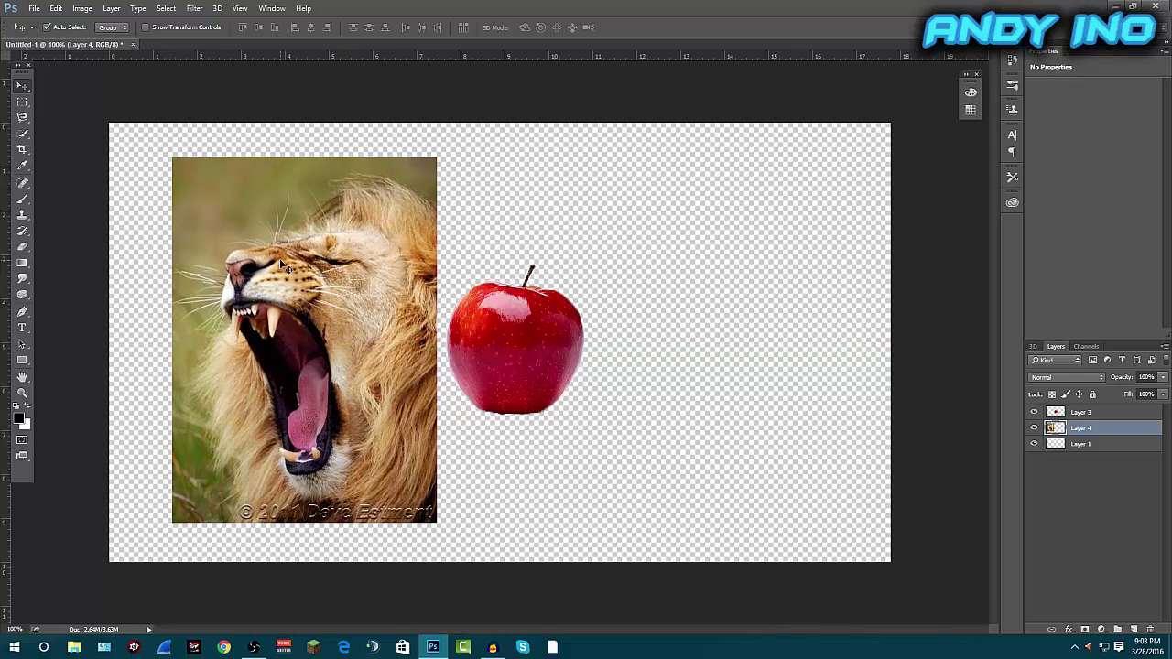
Quick-select the lion's open mouth on Layer 4, including the teeth, tongue, dark lips and lower jaw
key("ctrl+plus")
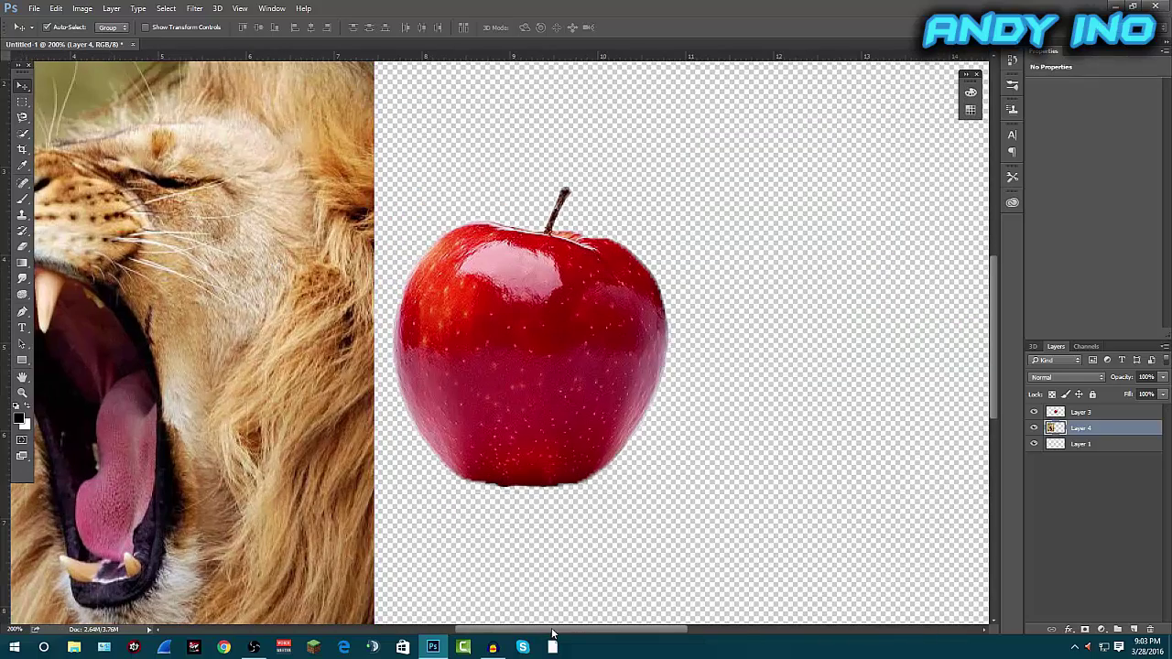
left_click_drag(552, 633, 482, 633)
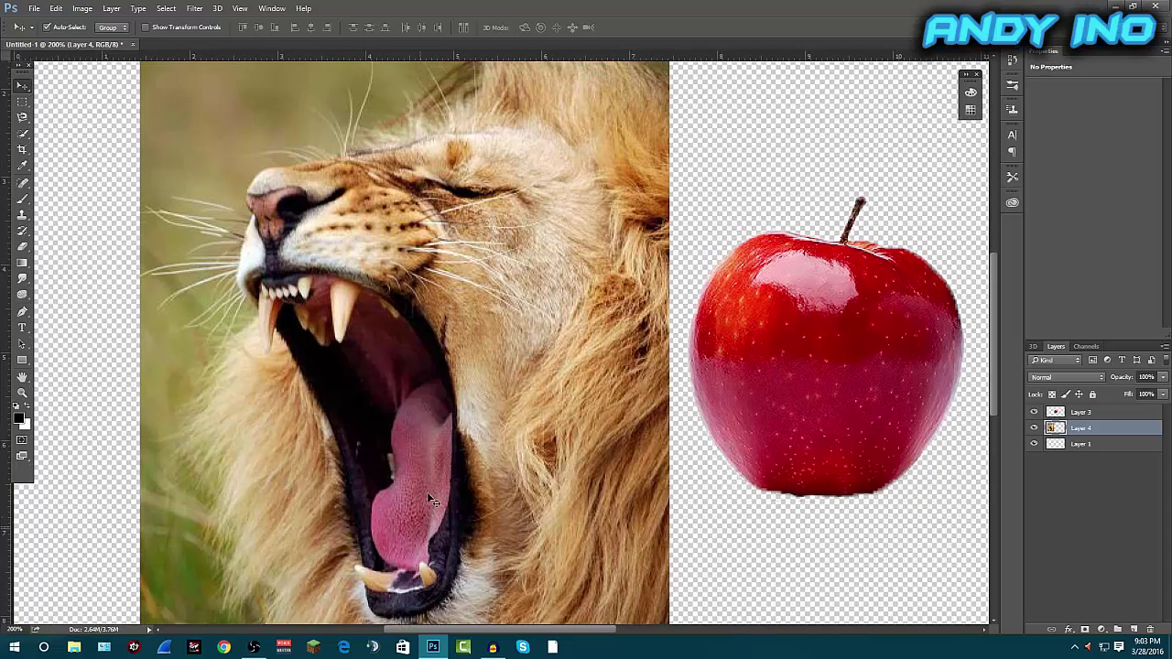
scroll(427, 492, "up", 2)
left_click(23, 132)
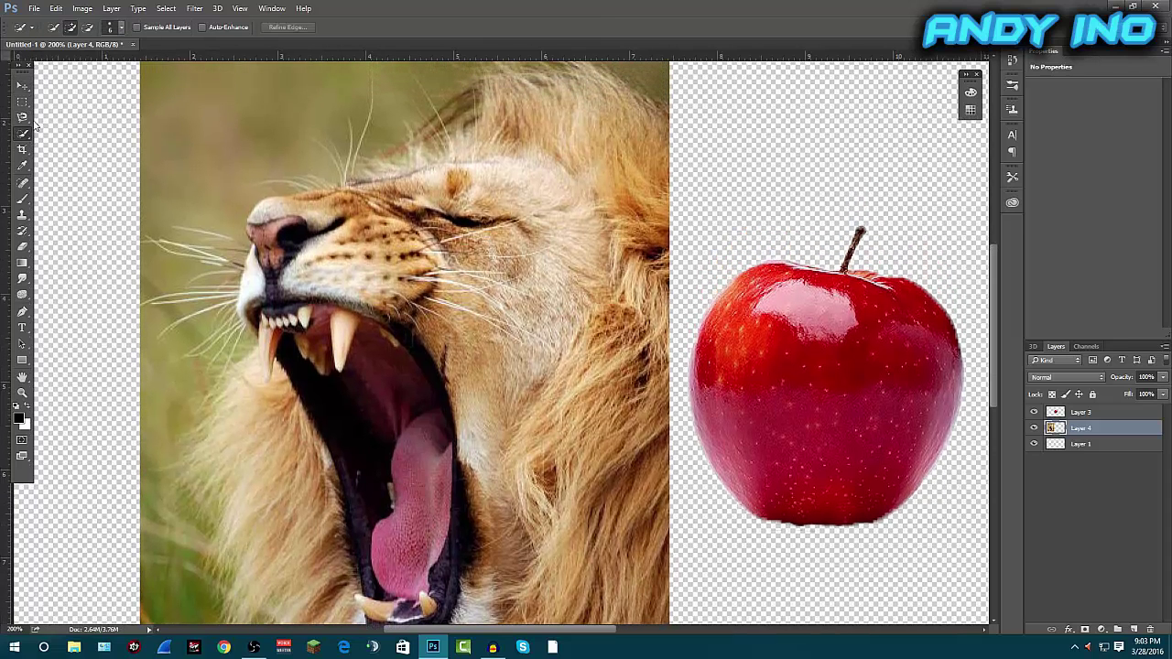
scroll(295, 430, "down", 3)
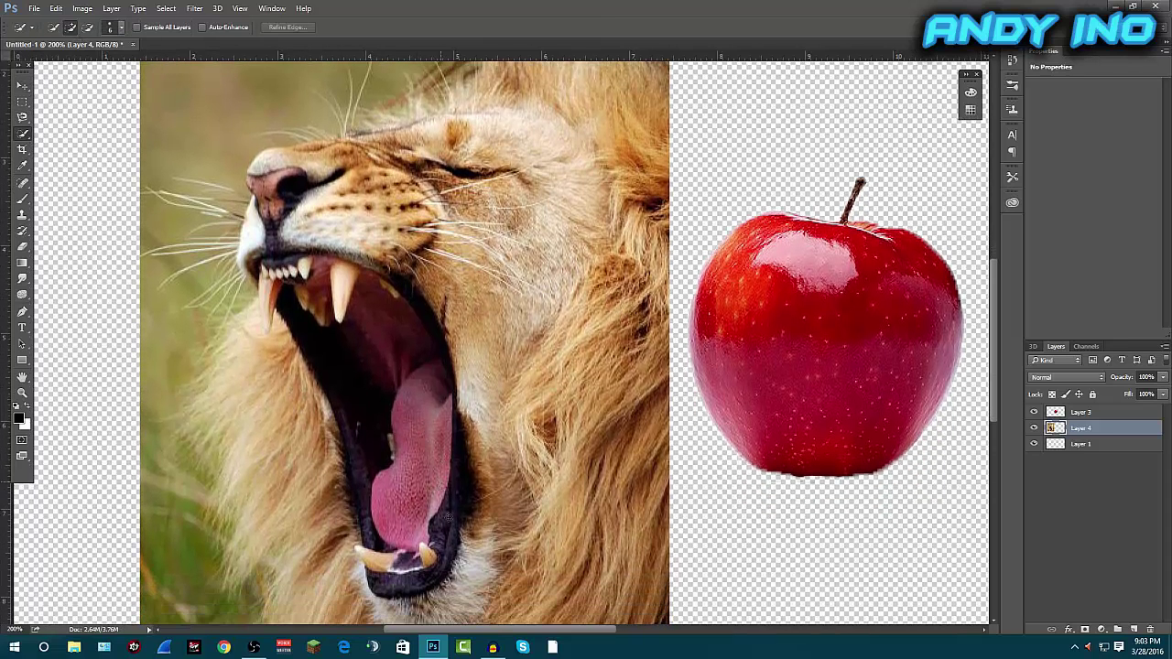
mouse_move(400, 491)
left_mouse_down()
mouse_move(424, 442)
mouse_move(418, 340)
mouse_move(377, 283)
mouse_move(269, 263)
mouse_move(261, 269)
mouse_move(298, 317)
mouse_move(265, 286)
mouse_move(265, 320)
left_mouse_up()
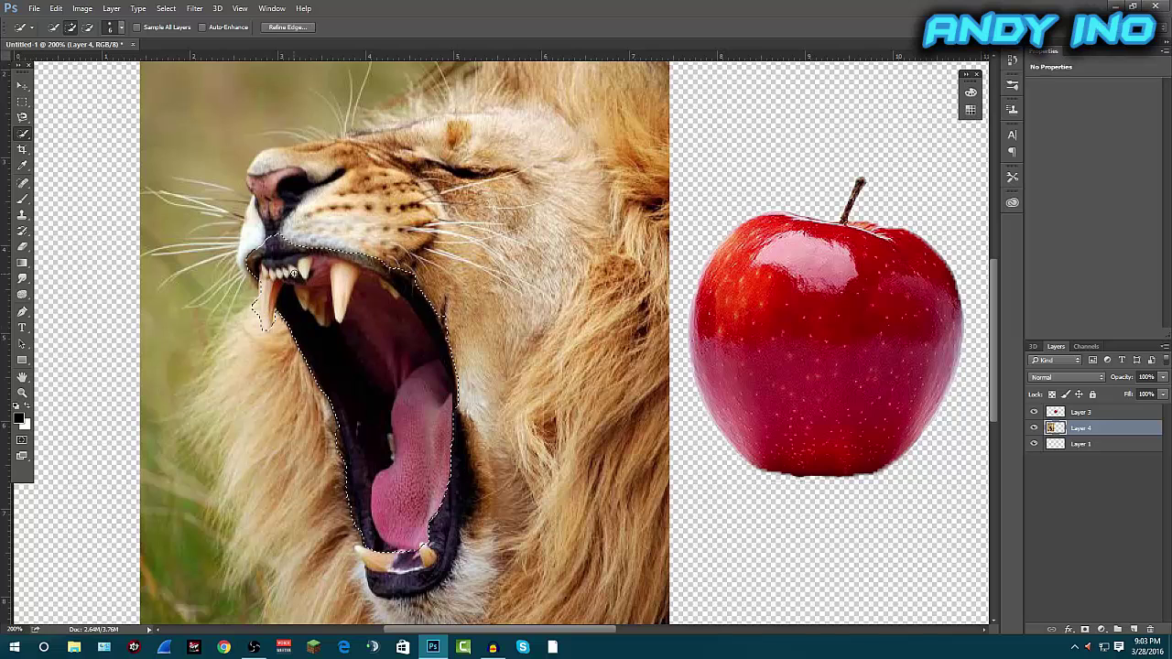
left_click_drag(254, 275, 260, 316)
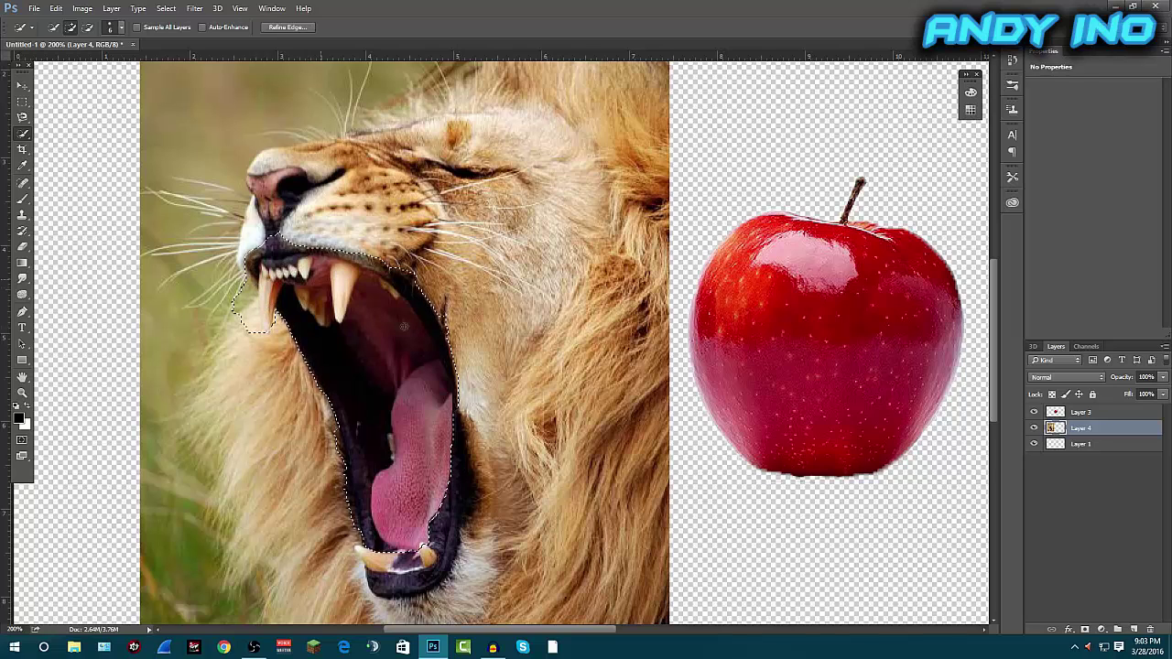
scroll(431, 367, "down", 1)
mouse_move(394, 530)
left_mouse_down()
mouse_move(376, 564)
mouse_move(401, 564)
mouse_move(441, 520)
mouse_move(449, 447)
left_mouse_up()
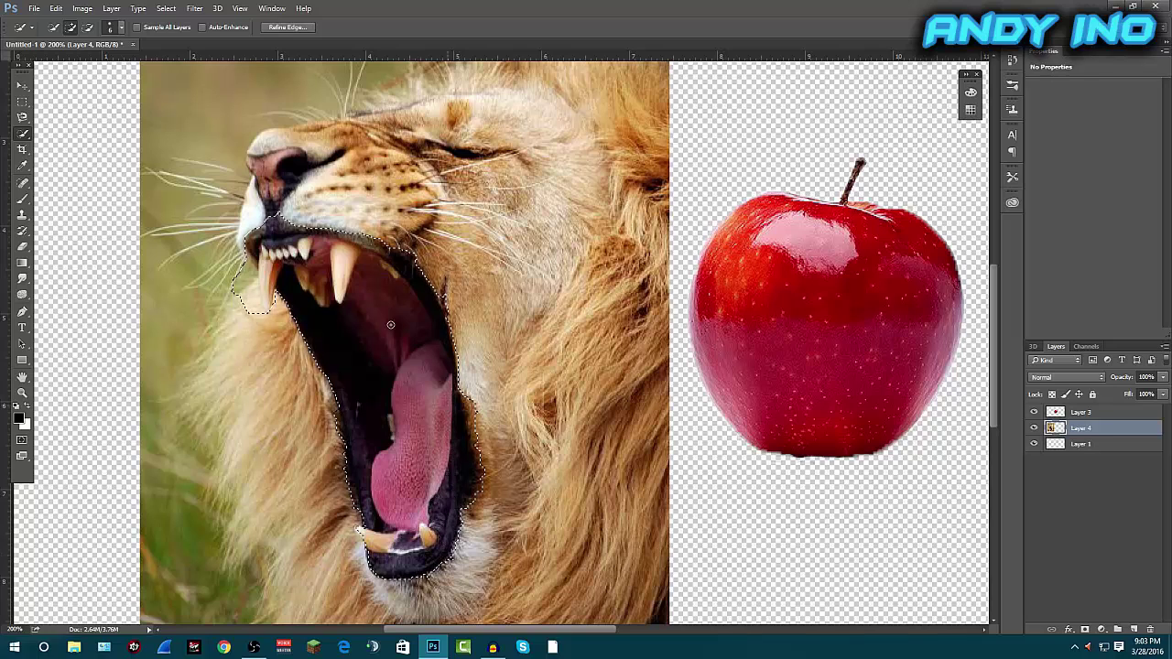
Subtract the background around the front upper fang and the fur beside the rear lip from the mouth selection
left_click(88, 28)
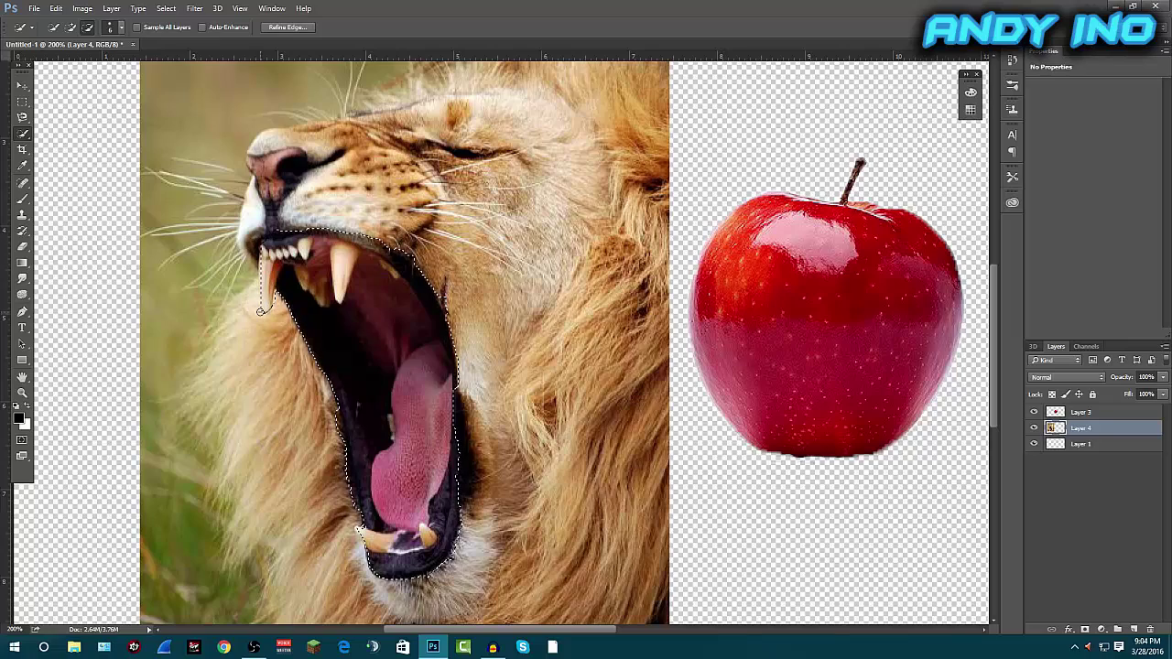
scroll(312, 394, "down", 1)
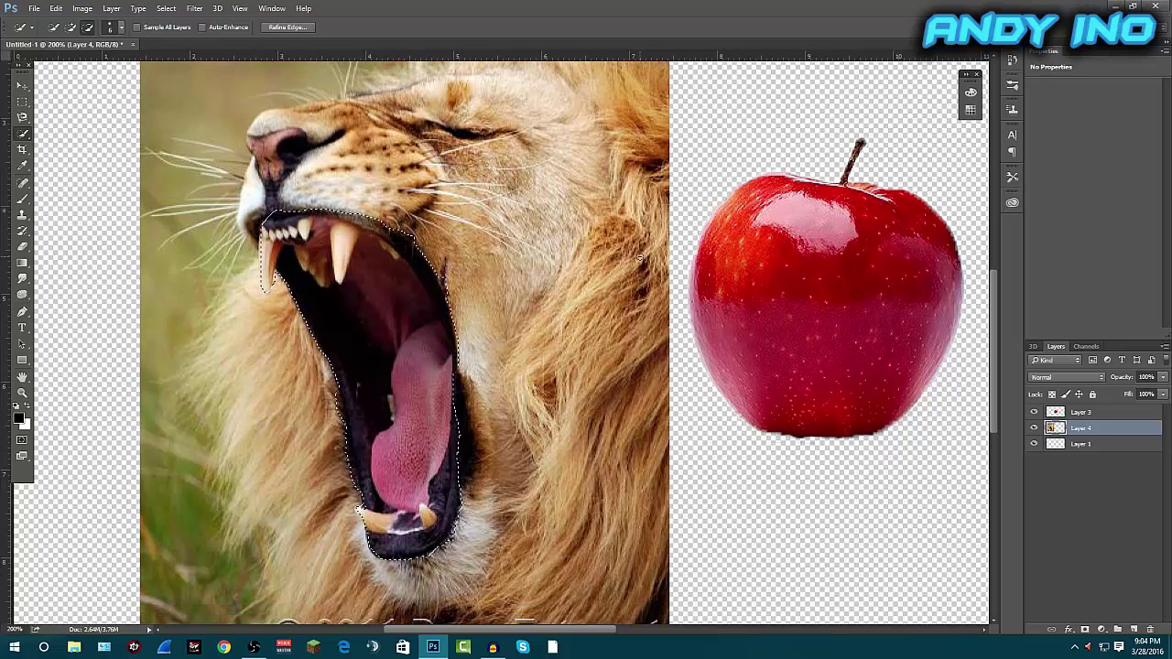
key("ctrl+plus")
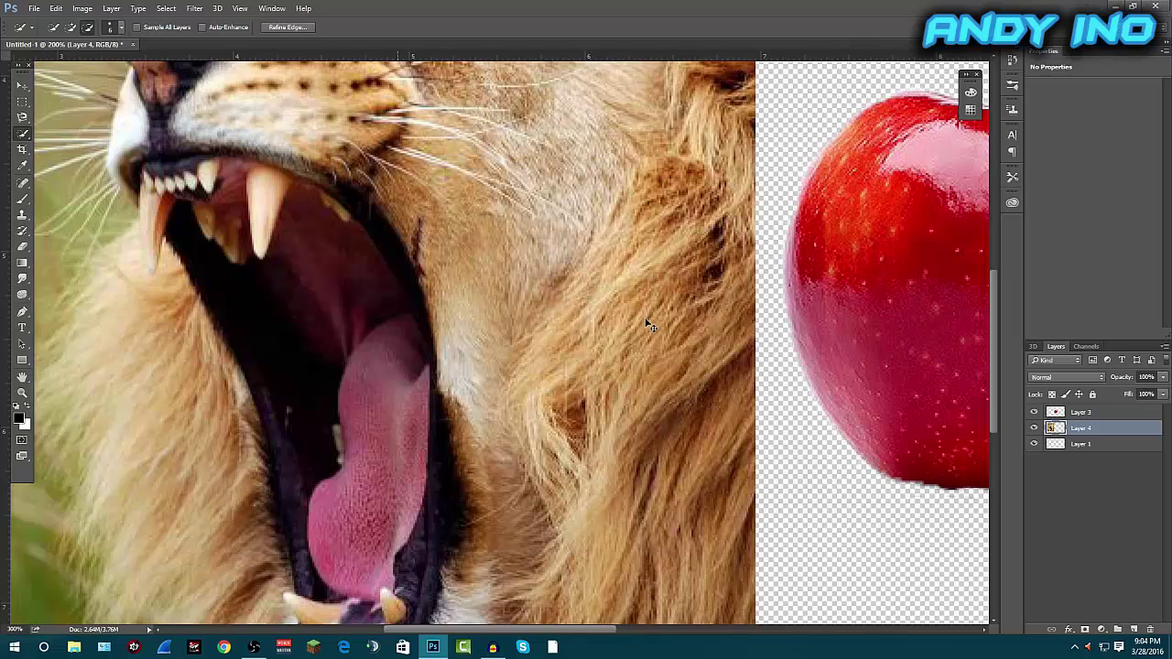
key("ctrl+plus")
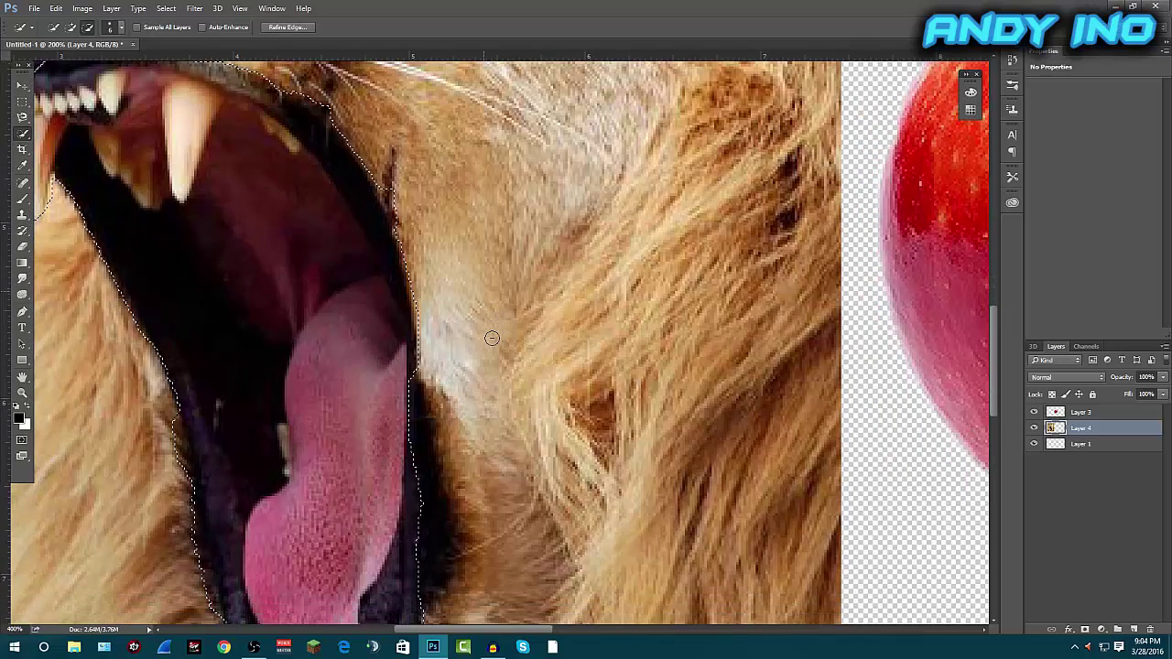
scroll(492, 338, "right", 3)
scroll(492, 337, "down", 2)
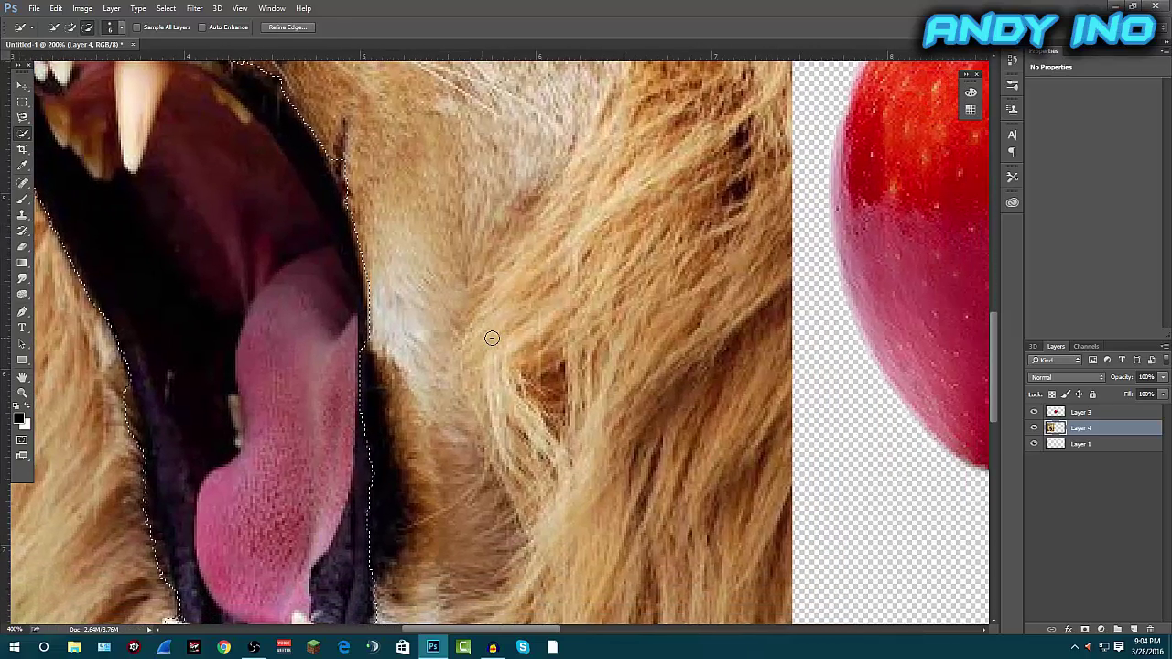
key("ctrl+minus")
key("ctrl+minus")
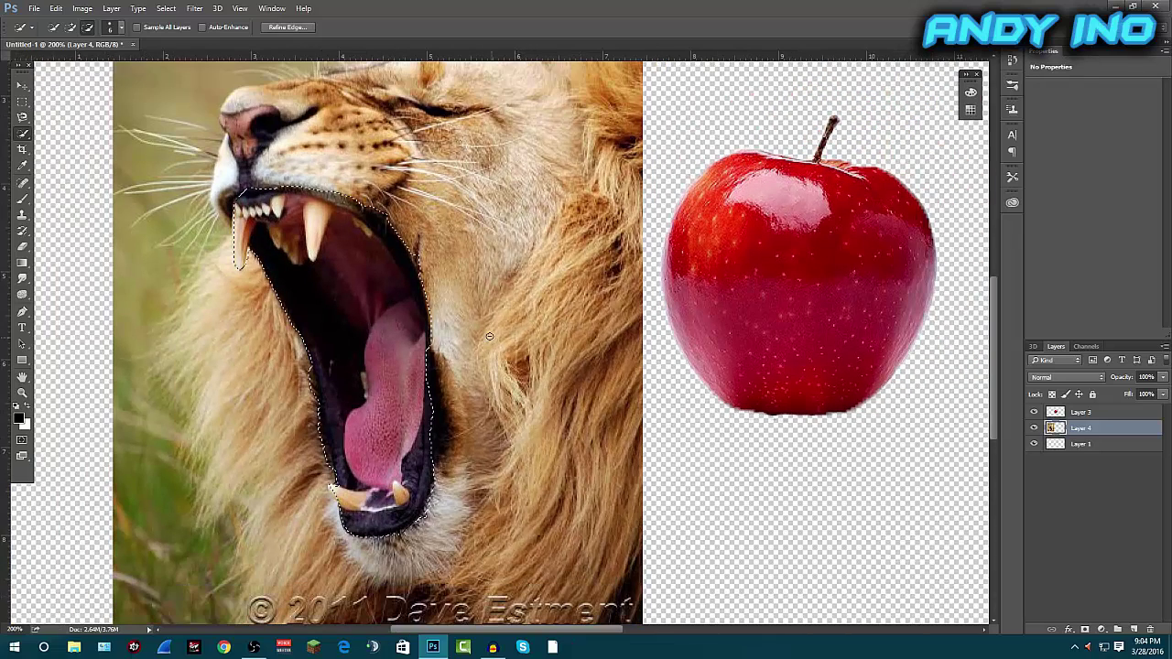
Refine the mouth selection by adding the front tip of the upper lip and cleaning up around the lower fang
left_click(71, 28)
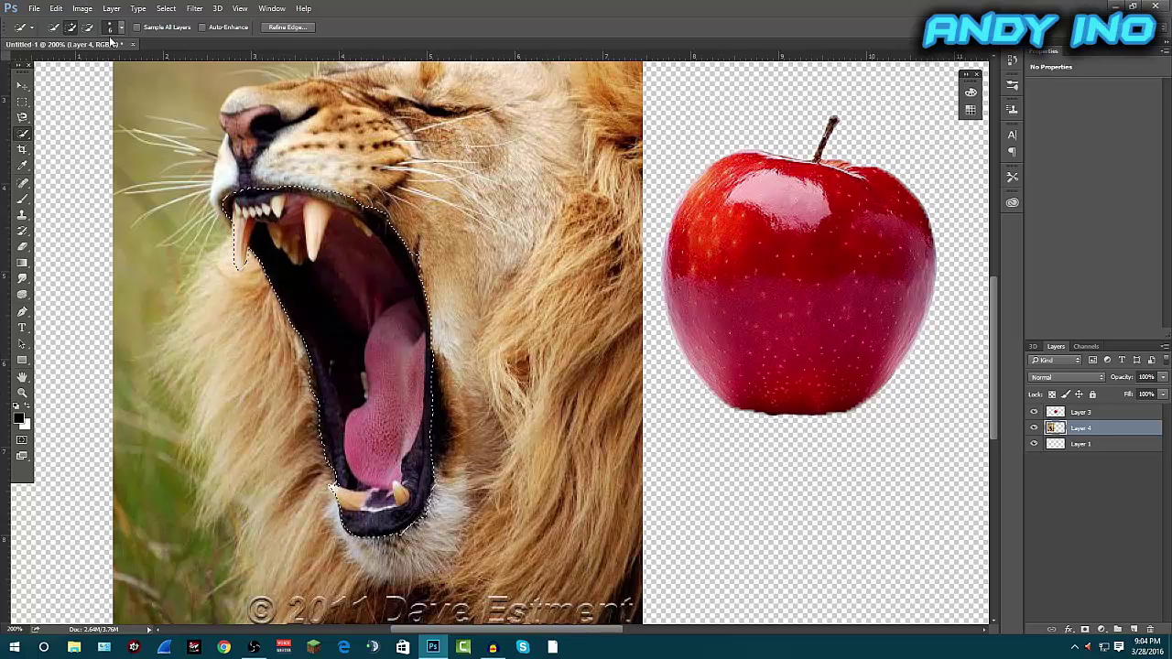
left_click(87, 27)
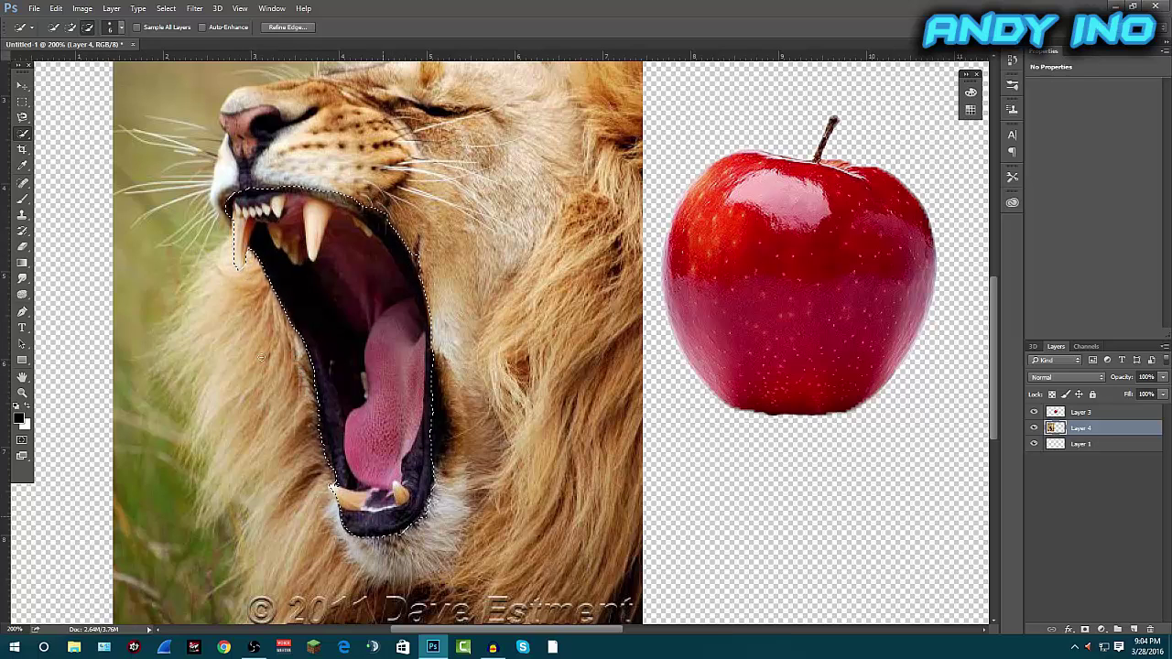
left_click(71, 27)
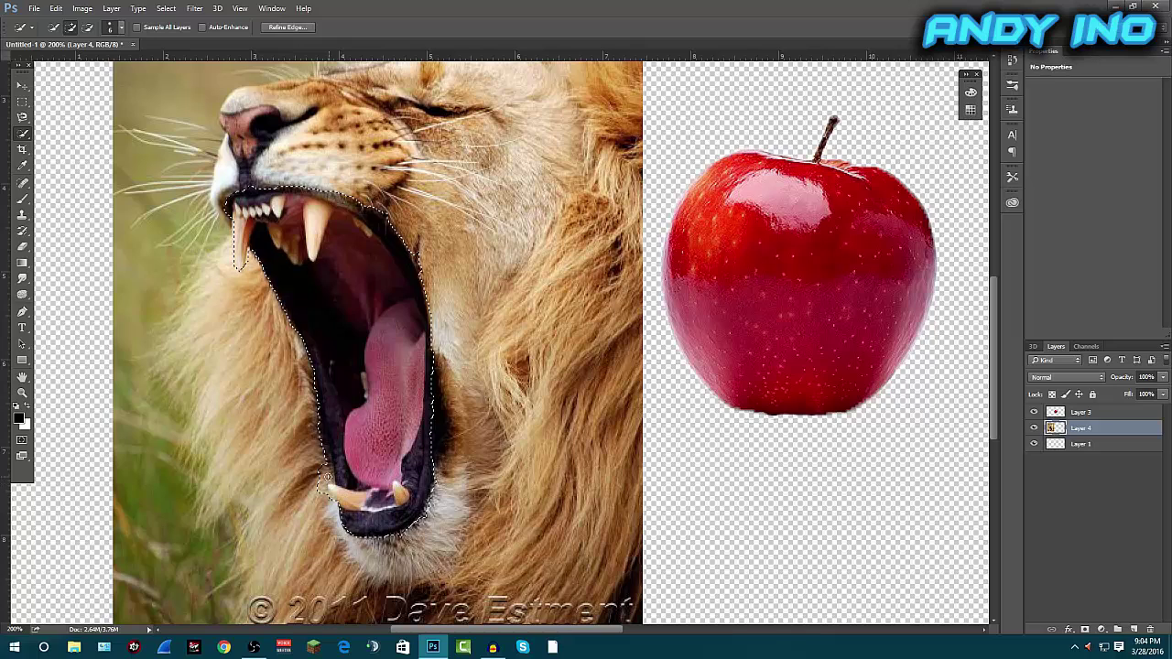
key("alt")
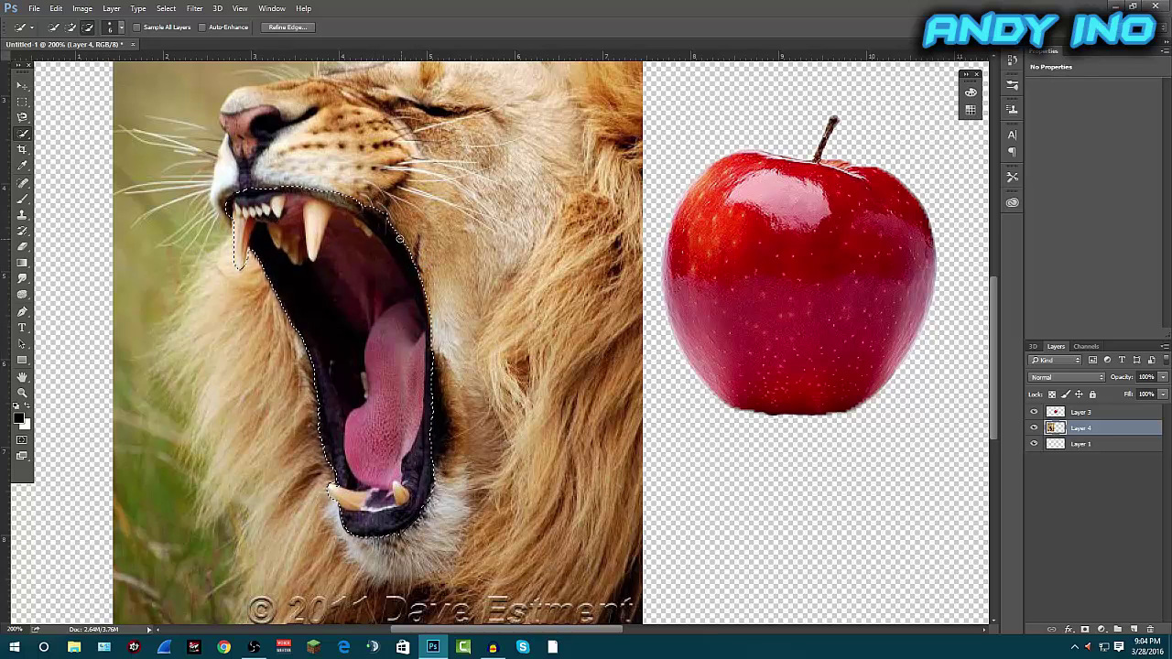
Copy the selected mouth to a new layer and hide the lion photo on Layer 4
key("ctrl+j")
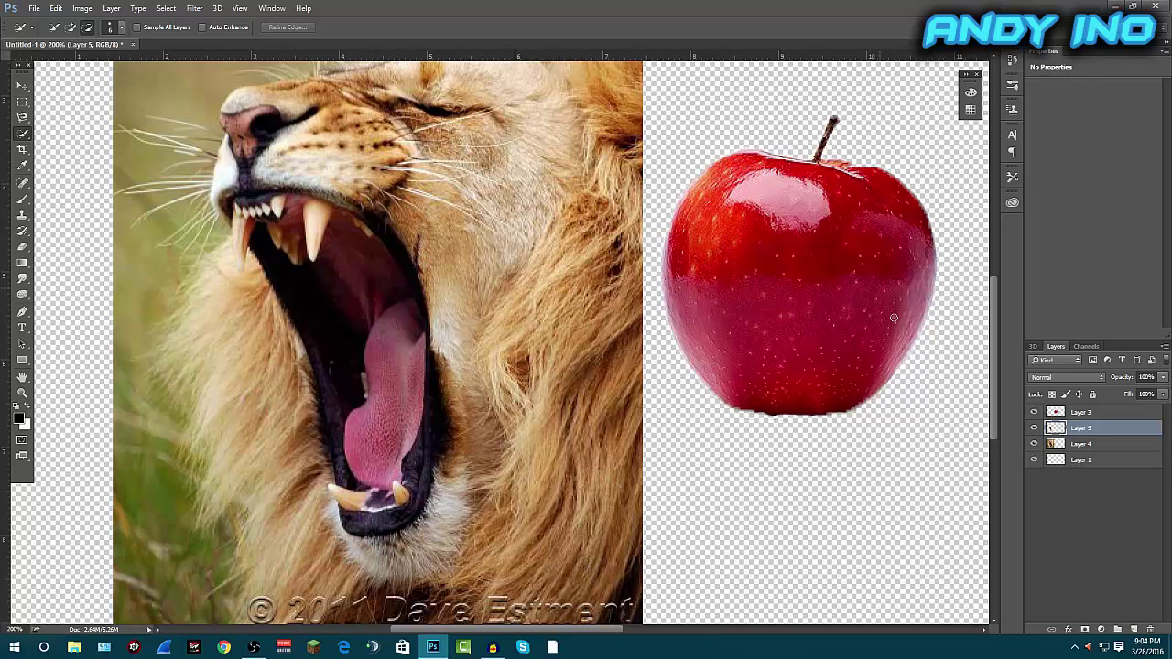
left_click(1035, 443)
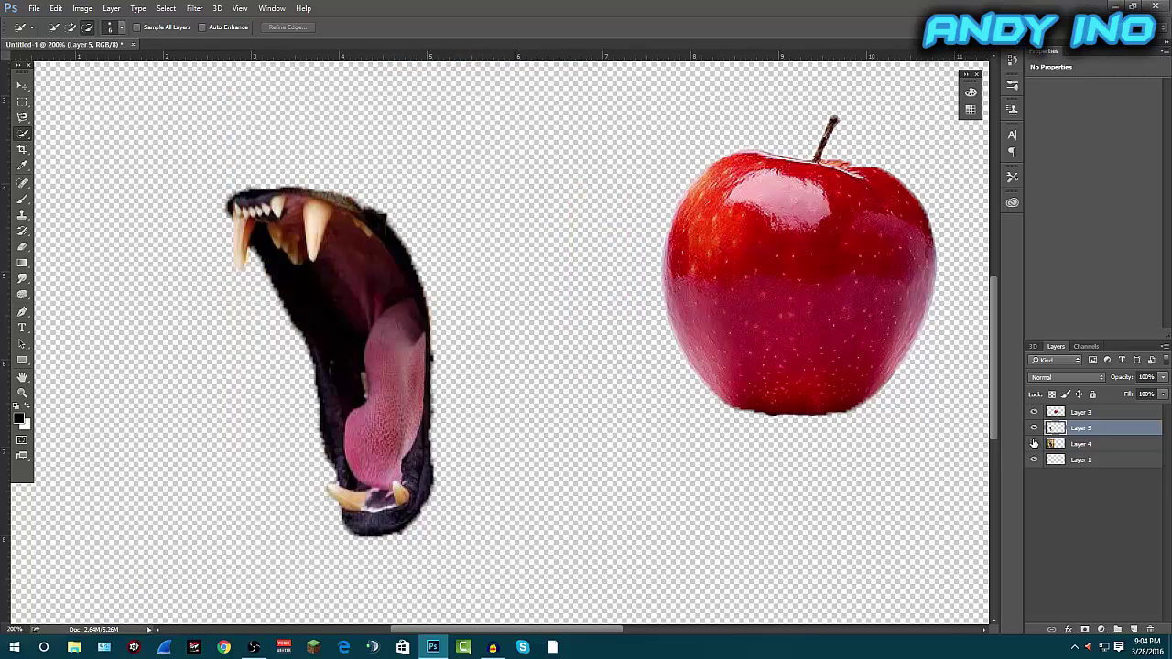
key("ctrl+minus")
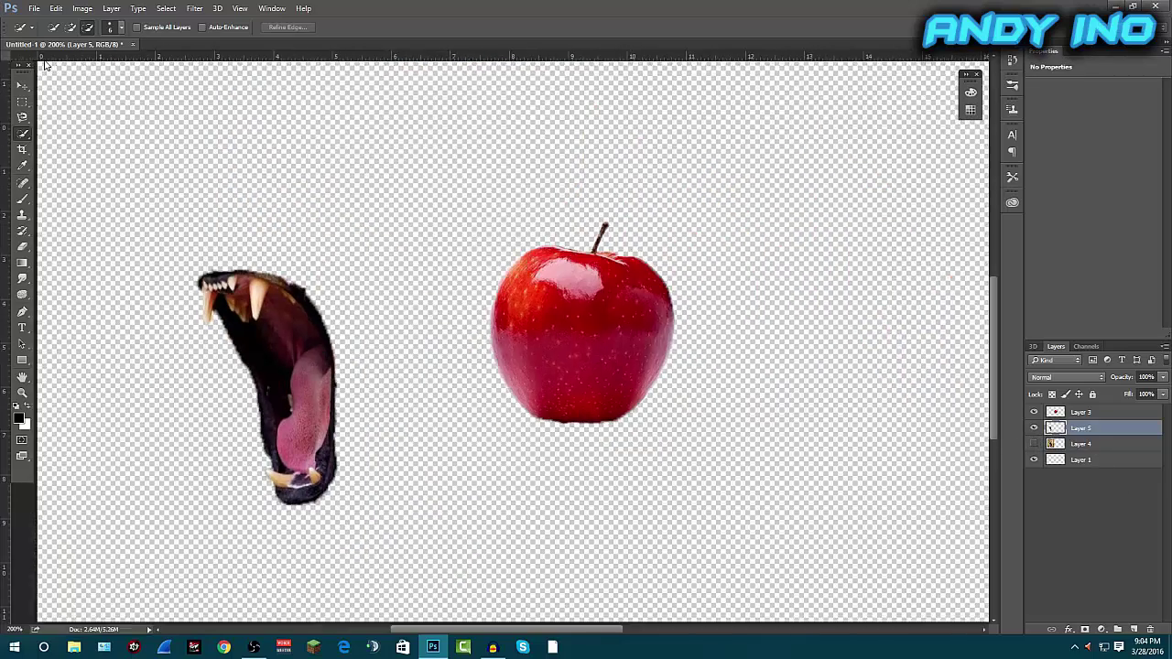
key("ctrl+plus")
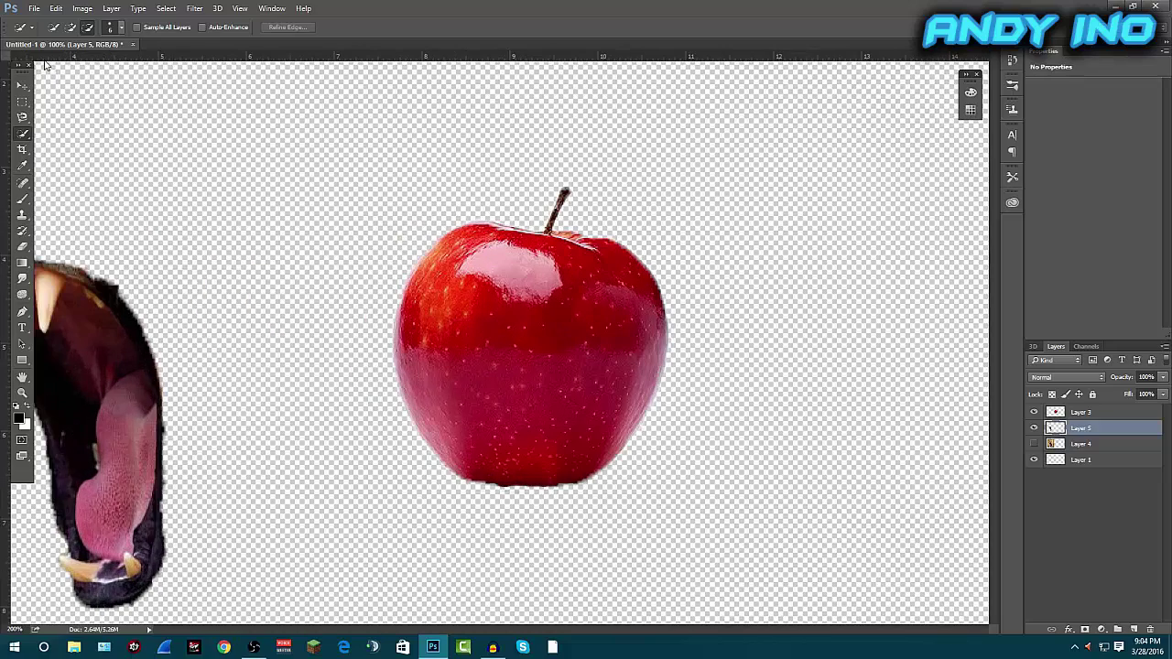
Scale the mouth cutout to about 79% and move it against the apple's left side
left_click_drag(515, 630, 499, 630)
left_click(21, 85)
left_click_drag(167, 328, 311, 327)
key("ctrl+t")
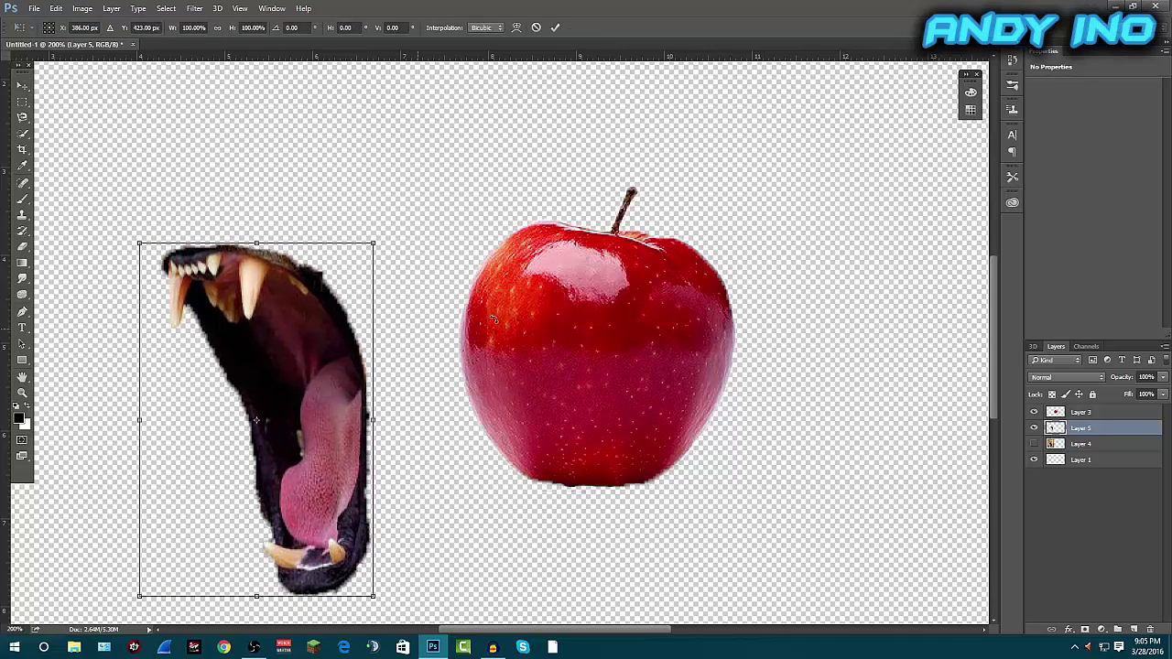
left_click_drag(374, 241, 327, 319)
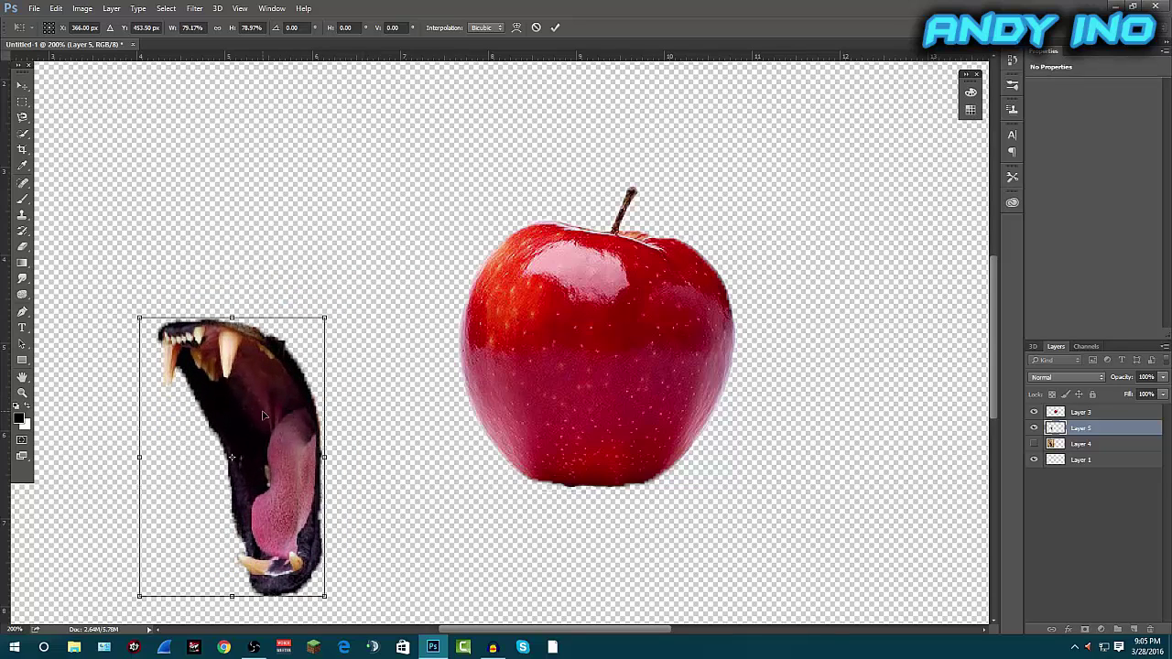
left_click_drag(255, 427, 429, 333)
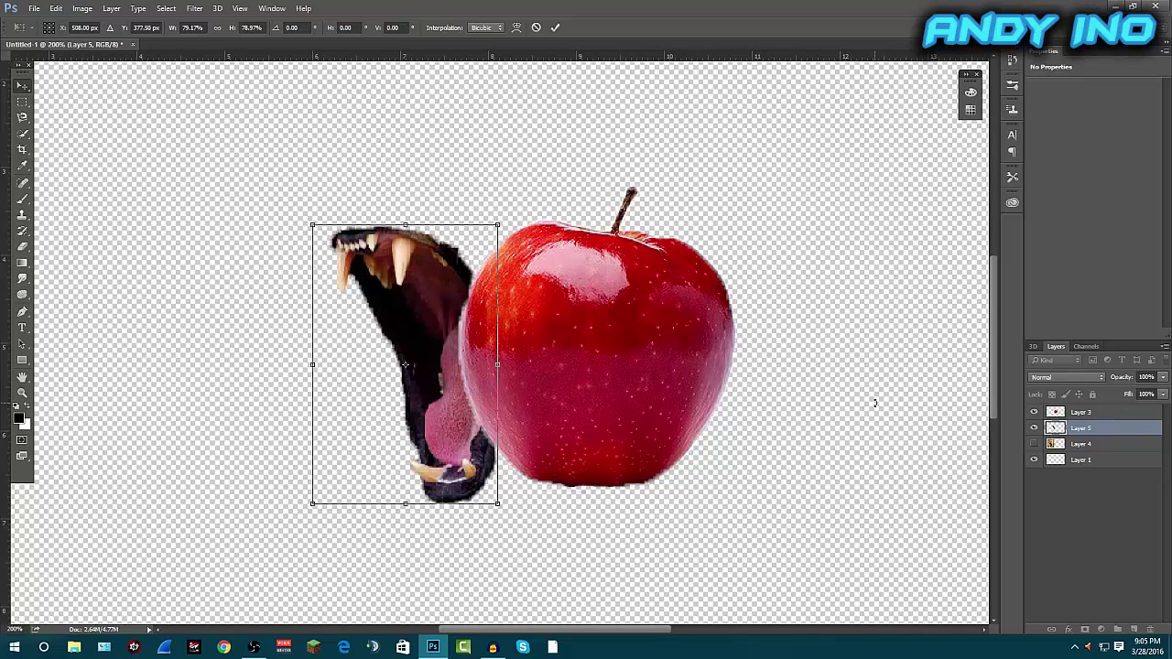
key("Return")
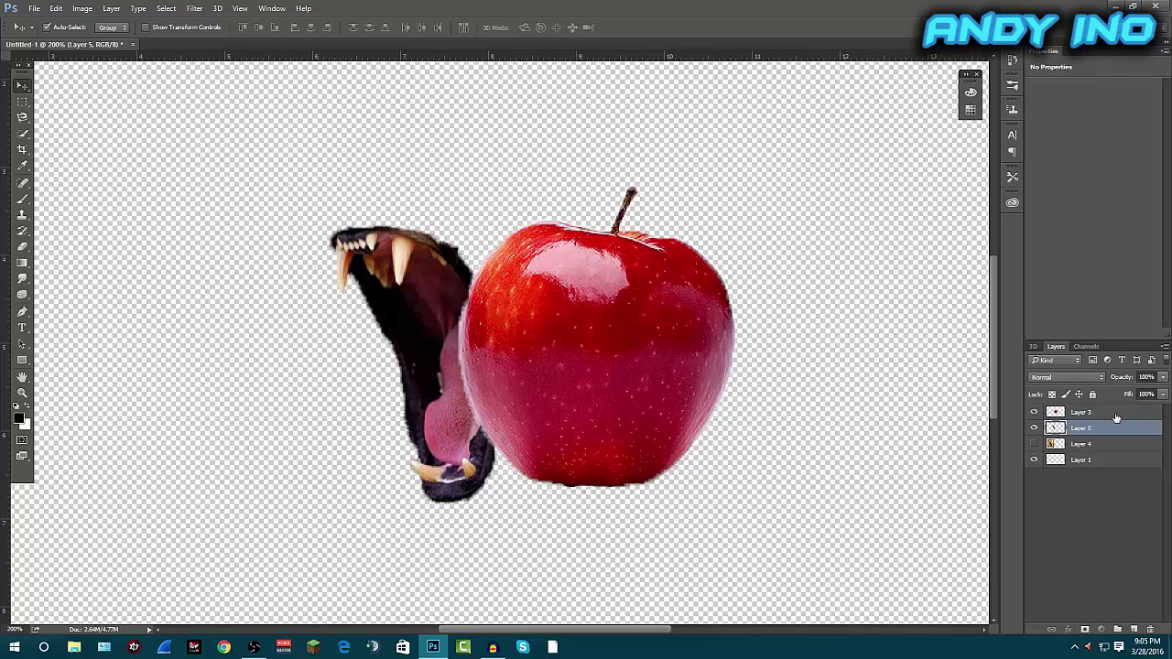
Bring the mouth layer above the apple layer and shrink it to about 83% over the apple's left half
left_click_drag(1113, 428, 1111, 414)
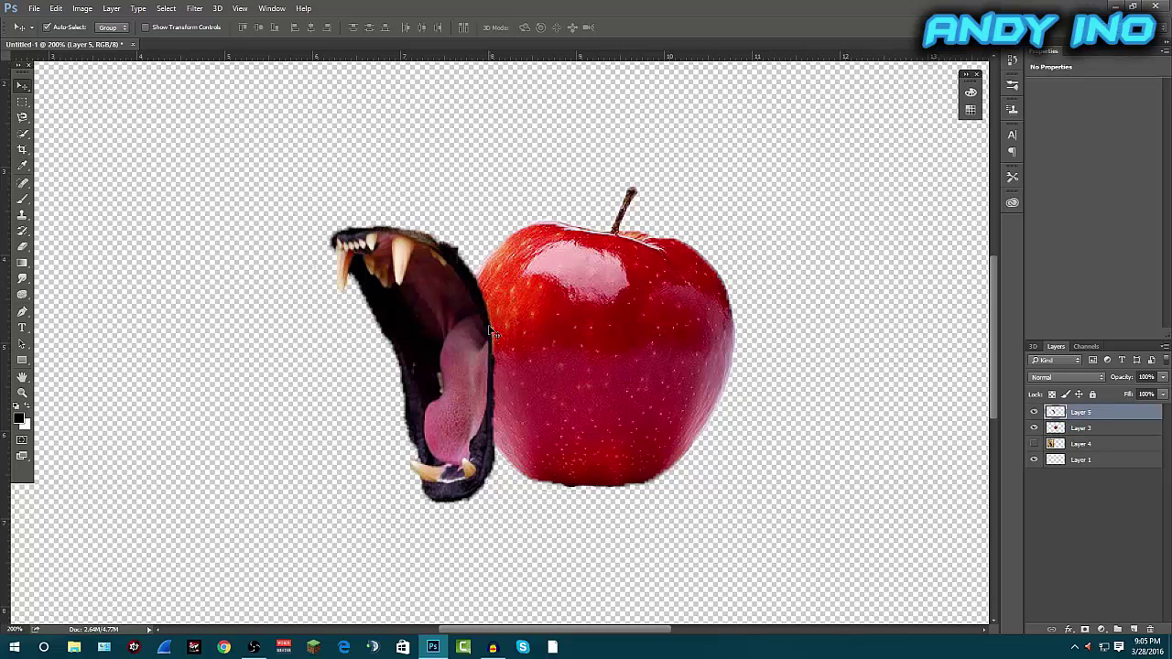
left_click_drag(414, 313, 458, 308)
key("ctrl+t")
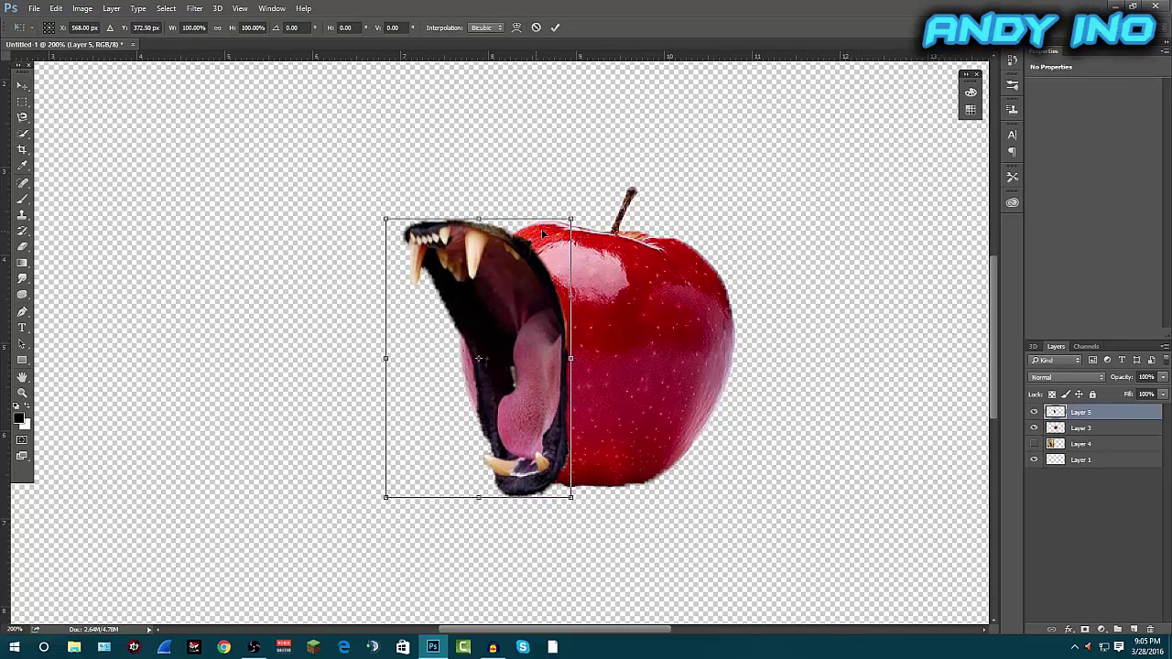
left_click_drag(570, 217, 537, 262)
left_click_drag(515, 333, 586, 315)
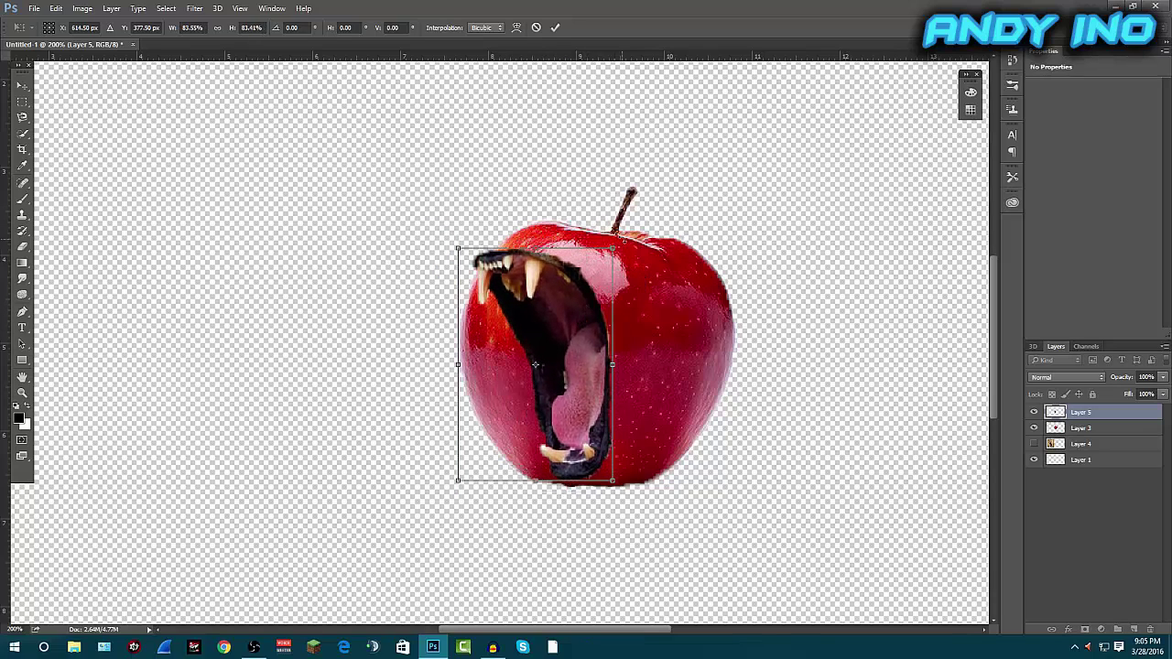
Rotate the mouth about 10.4° clockwise and fit it along the apple's left half
left_click_drag(622, 241, 656, 268)
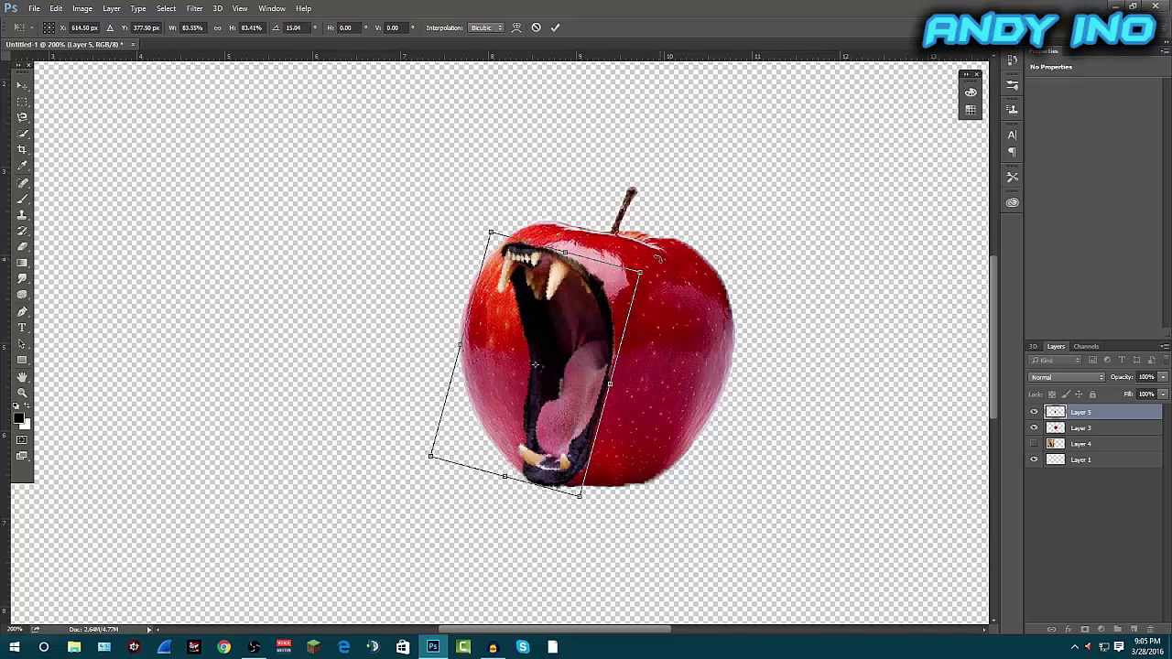
mouse_move(564, 342)
left_mouse_down()
mouse_move(561, 332)
mouse_move(567, 341)
left_mouse_up()
left_click_drag(665, 262, 664, 253)
left_click_drag(589, 325, 593, 337)
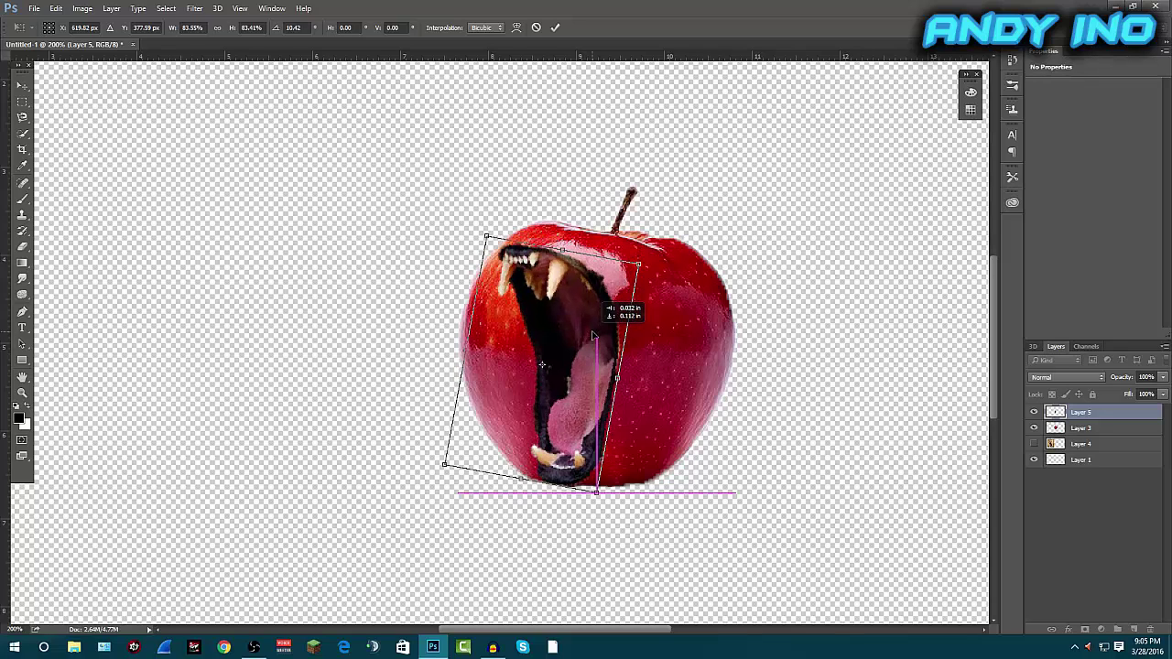
left_click_drag(593, 337, 592, 337)
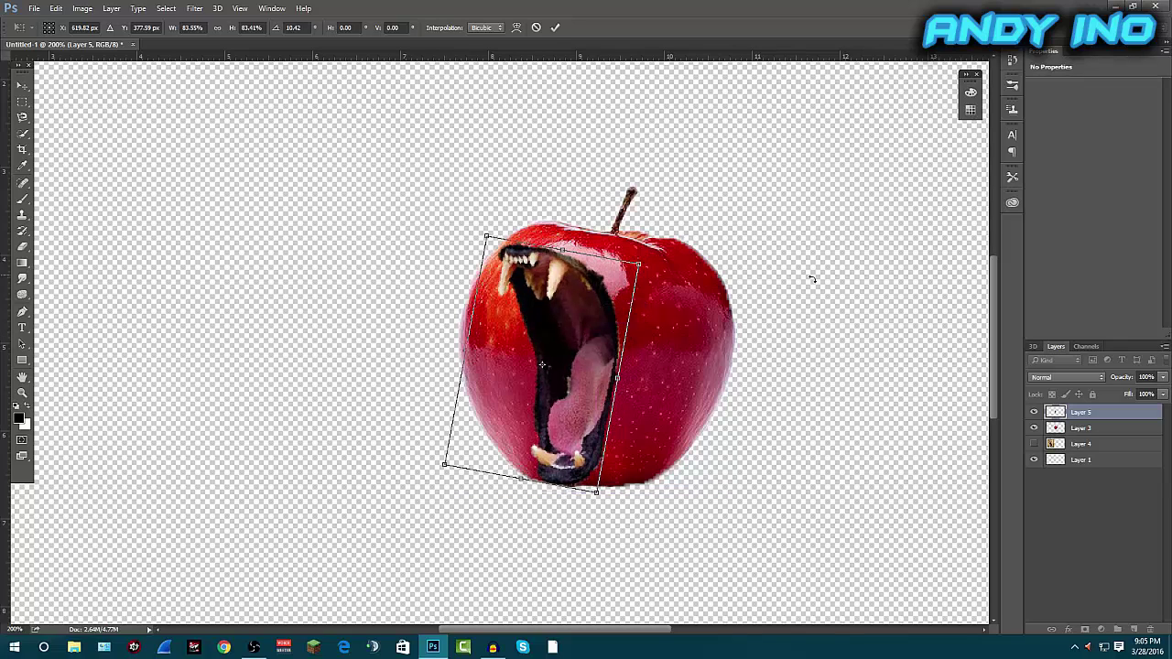
key("Return")
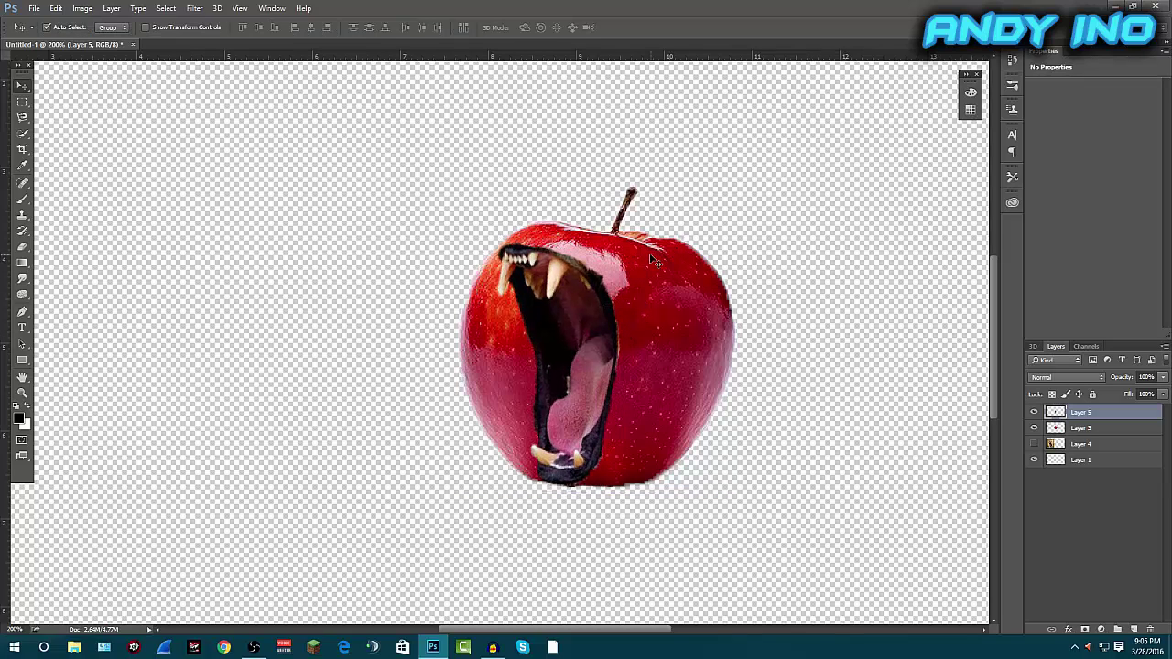
Move the mouth slightly towards the apple's centre and flip it horizontally
left_click_drag(552, 299, 571, 304)
right_click(573, 322)
key("Escape")
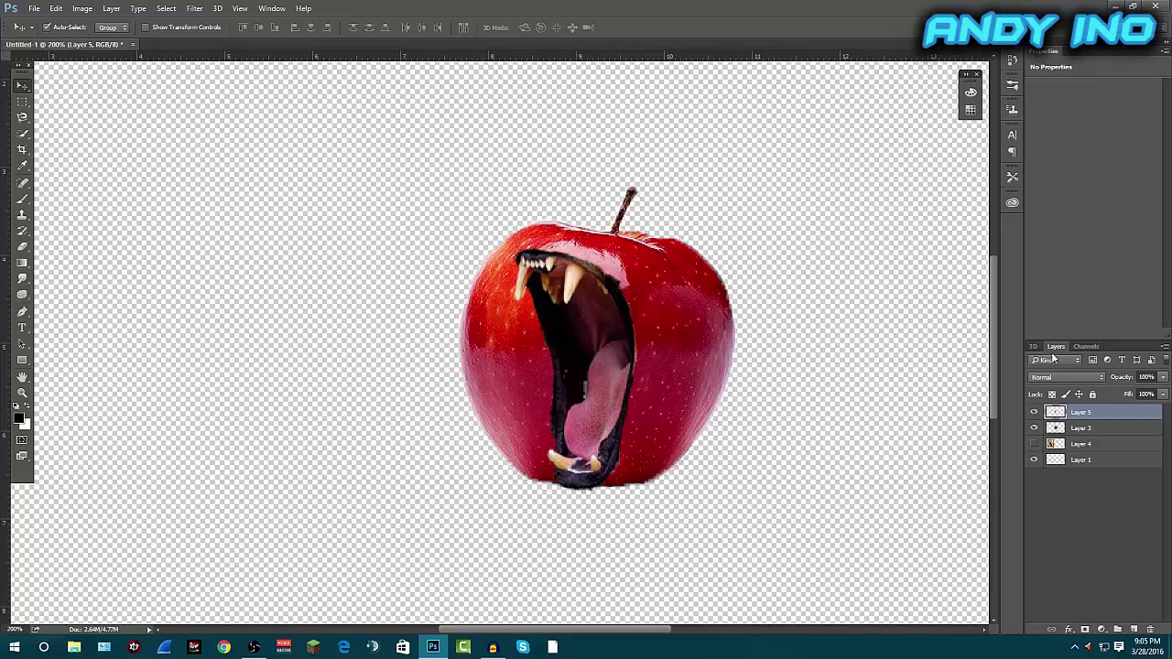
key("ctrl+t")
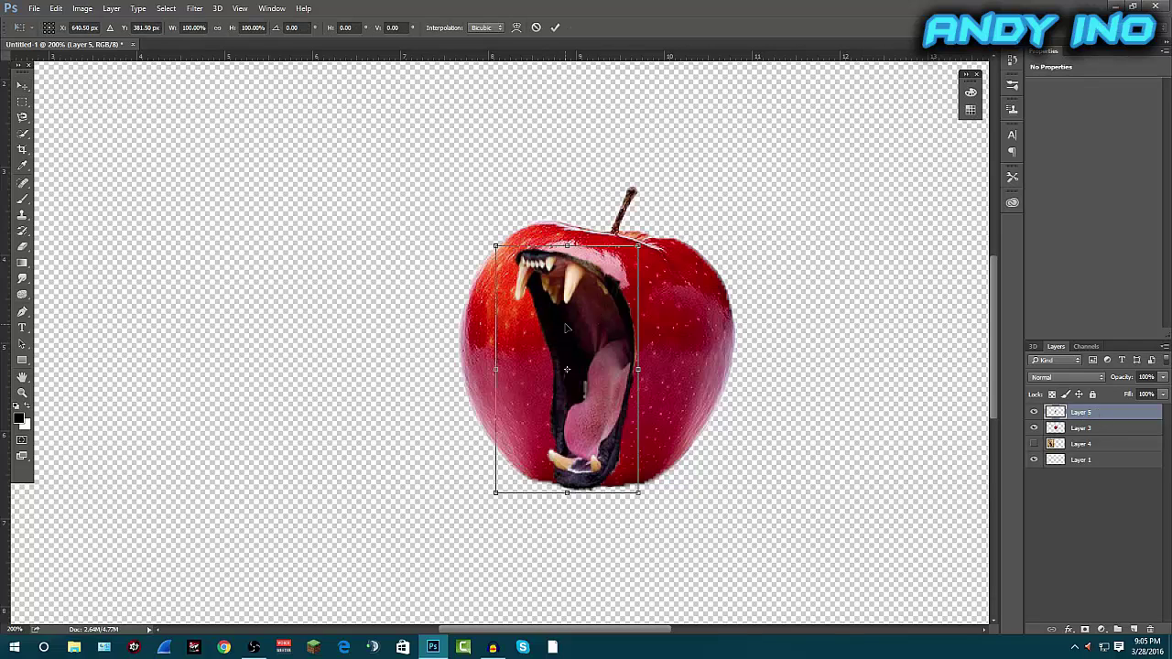
right_click(566, 327)
left_click(610, 507)
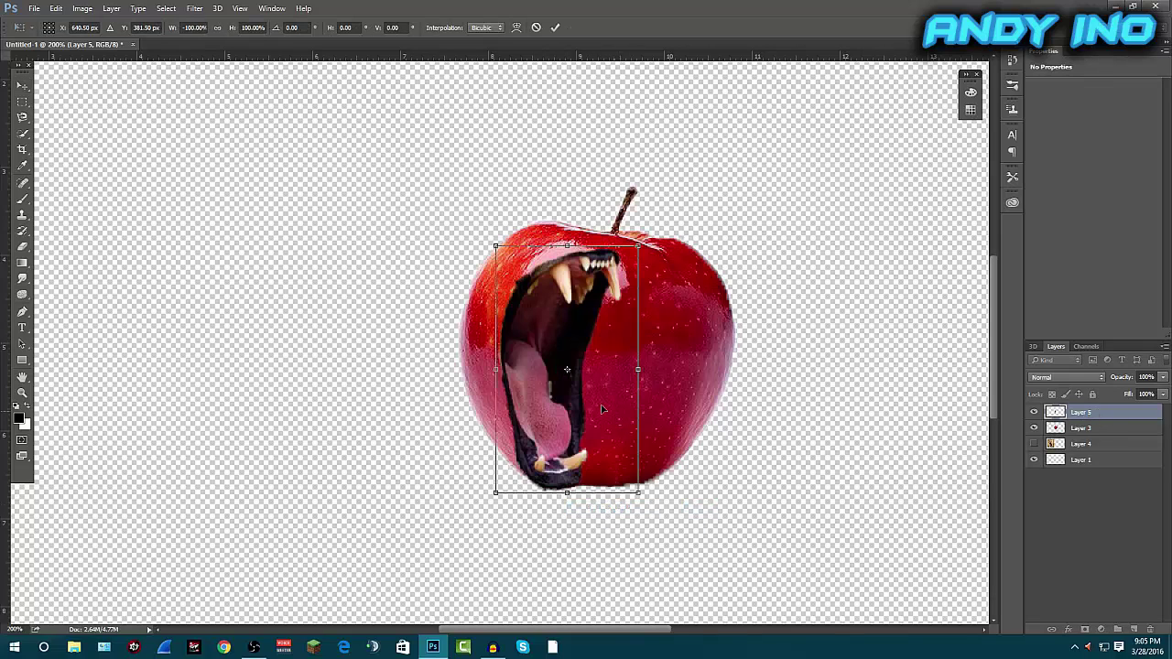
Move the flipped mouth onto the apple's right half and scale it to about 90%
left_click_drag(533, 364, 640, 364)
left_click_drag(748, 243, 729, 274)
mouse_move(654, 370)
left_mouse_down()
mouse_move(661, 355)
mouse_move(647, 357)
left_mouse_up()
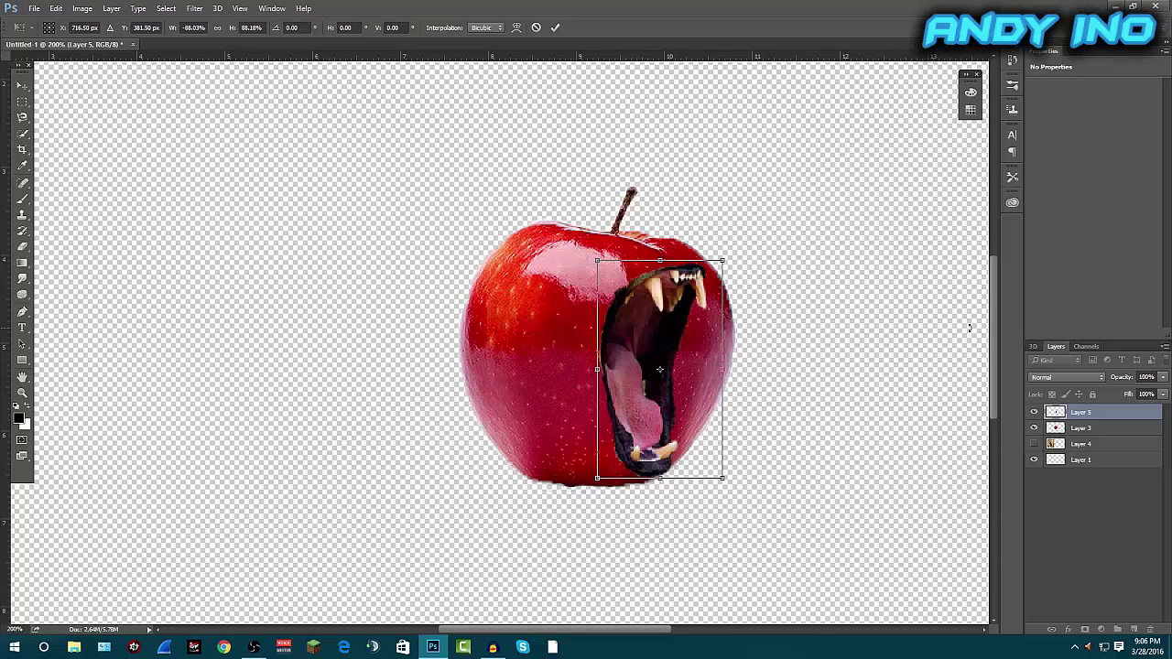
left_click_drag(728, 260, 732, 254)
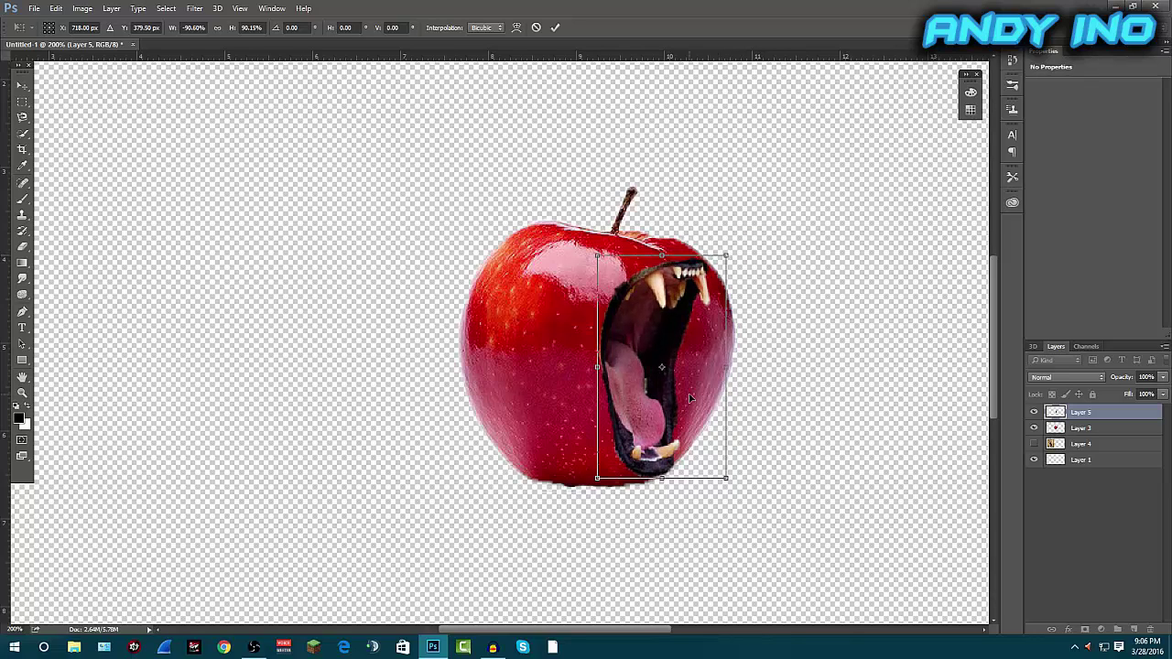
key("Return")
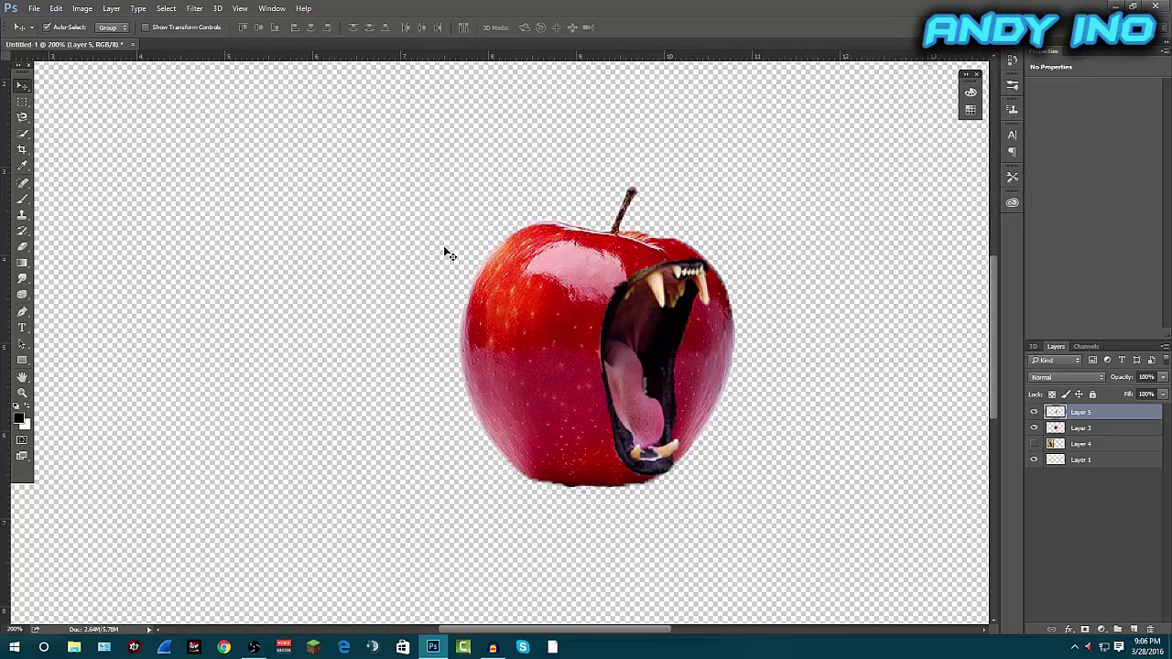
Erase the part of the apple to the right of the mouth on Layer 3 with a 13 px Eraser
left_click(1153, 431)
key("ctrl+plus")
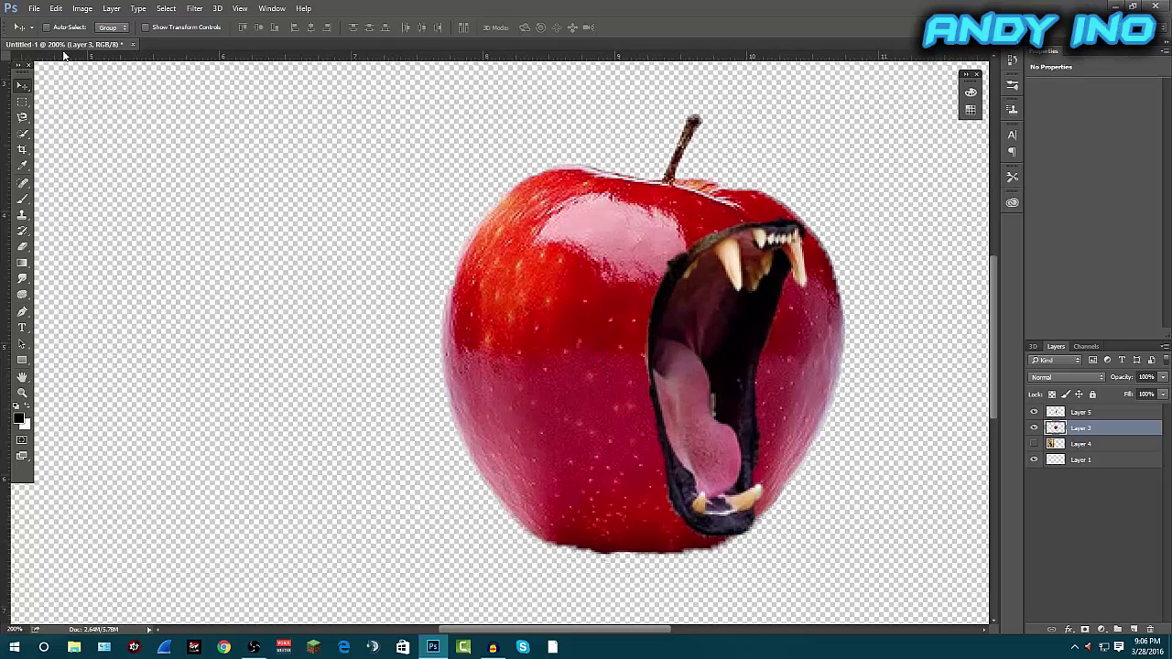
left_click_drag(486, 632, 515, 632)
left_click(23, 246)
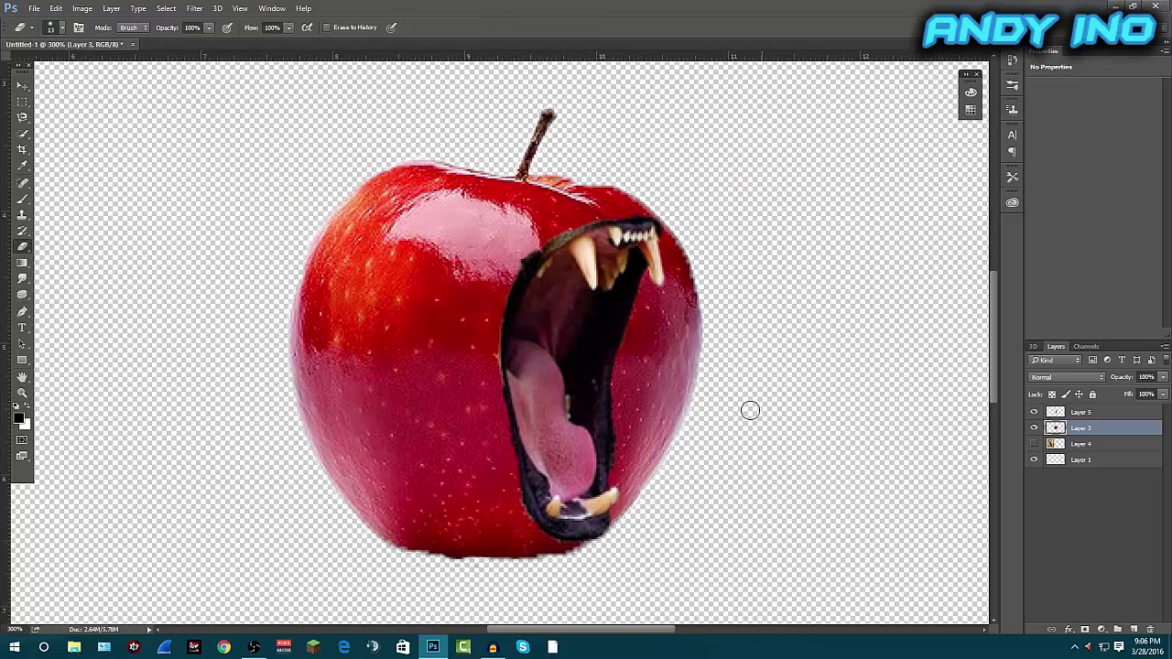
mouse_move(667, 404)
left_mouse_down()
mouse_move(670, 439)
mouse_move(654, 423)
mouse_move(629, 527)
mouse_move(621, 515)
mouse_move(641, 478)
left_mouse_up()
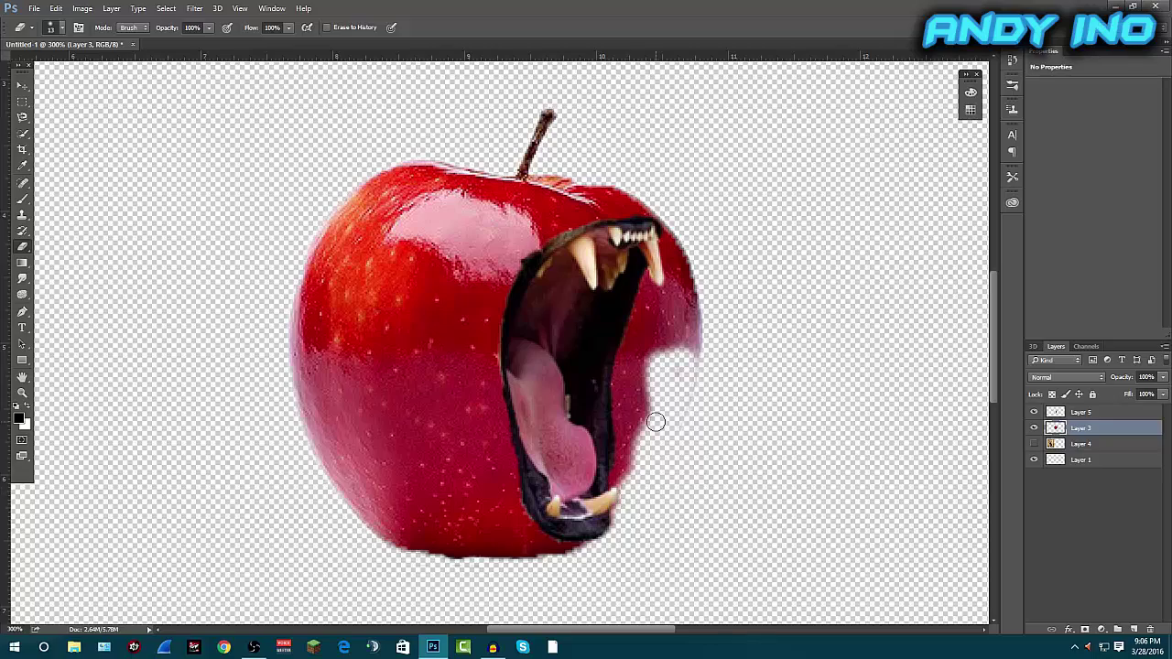
scroll(659, 426, "down", 1)
scroll(659, 427, "up", 1)
scroll(659, 426, "up", 1)
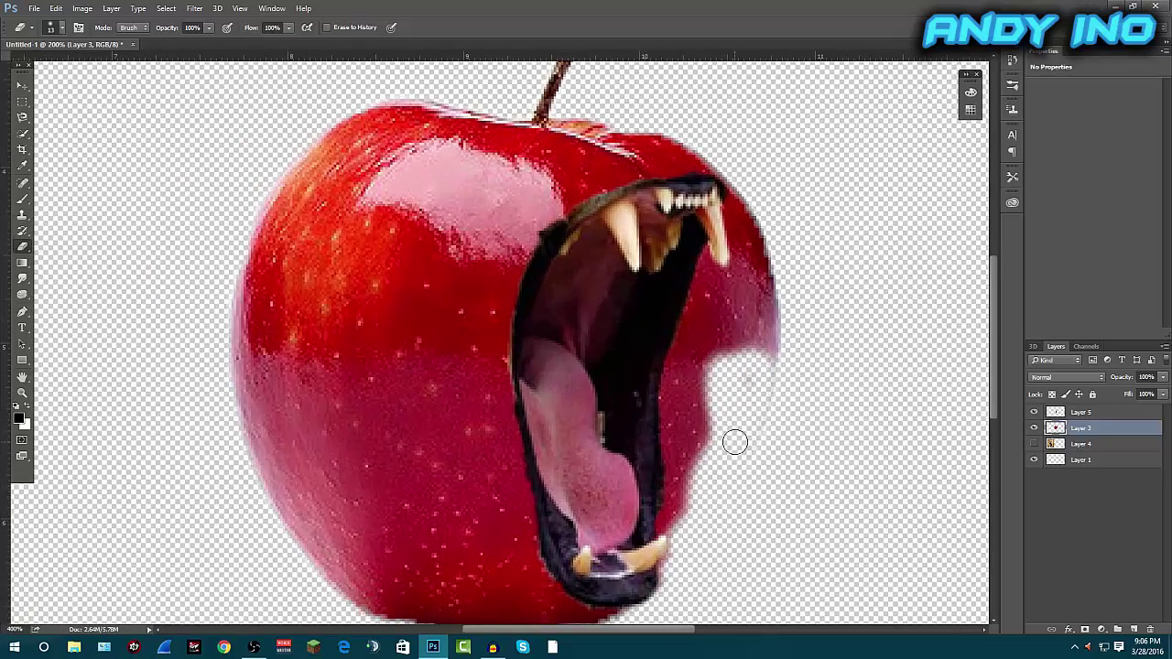
mouse_move(673, 514)
left_mouse_down()
mouse_move(680, 431)
mouse_move(663, 420)
mouse_move(676, 357)
mouse_move(688, 397)
mouse_move(674, 466)
mouse_move(691, 314)
mouse_move(660, 345)
mouse_move(741, 177)
mouse_move(733, 231)
mouse_move(748, 245)
mouse_move(757, 235)
mouse_move(758, 291)
mouse_move(756, 218)
mouse_move(732, 293)
mouse_move(703, 259)
mouse_move(765, 296)
mouse_move(754, 414)
mouse_move(771, 395)
mouse_move(684, 502)
left_mouse_up()
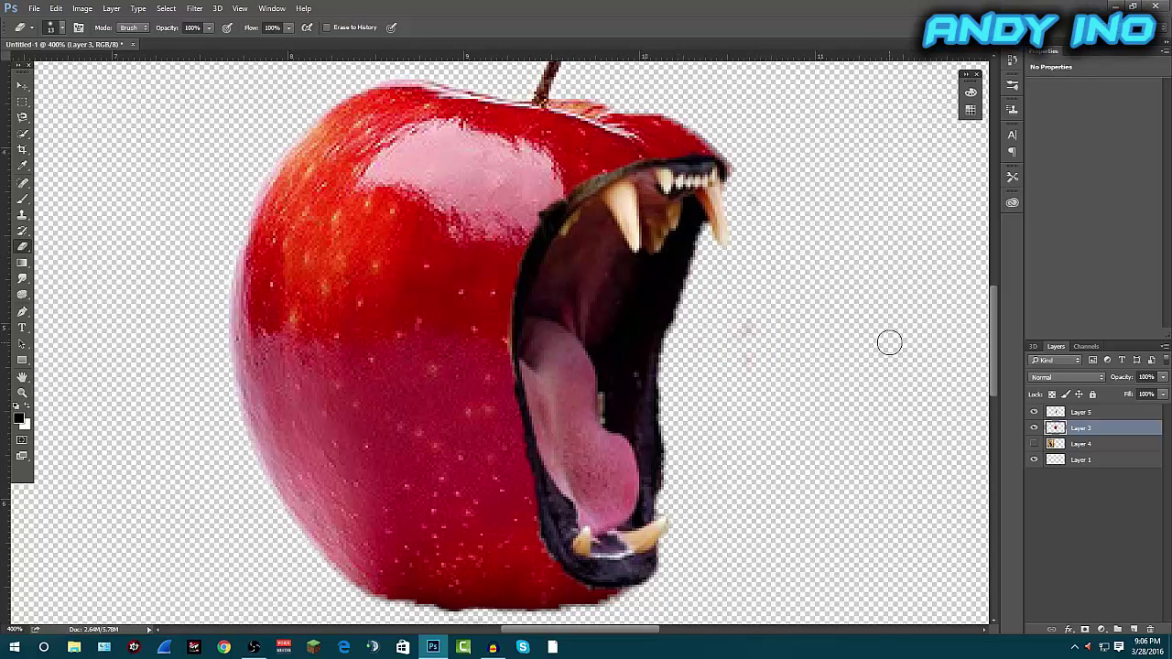
Delete the hidden lion photo on Layer 4
scroll(890, 343, "down", 4)
scroll(889, 343, "up", 2)
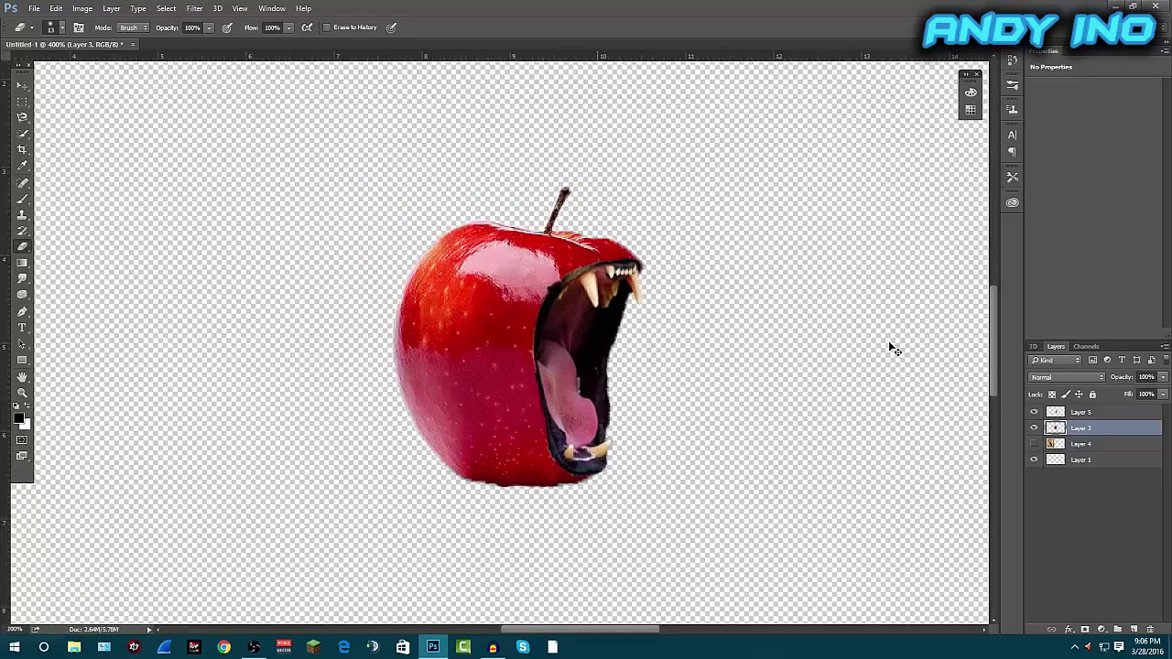
scroll(890, 344, "up", 2)
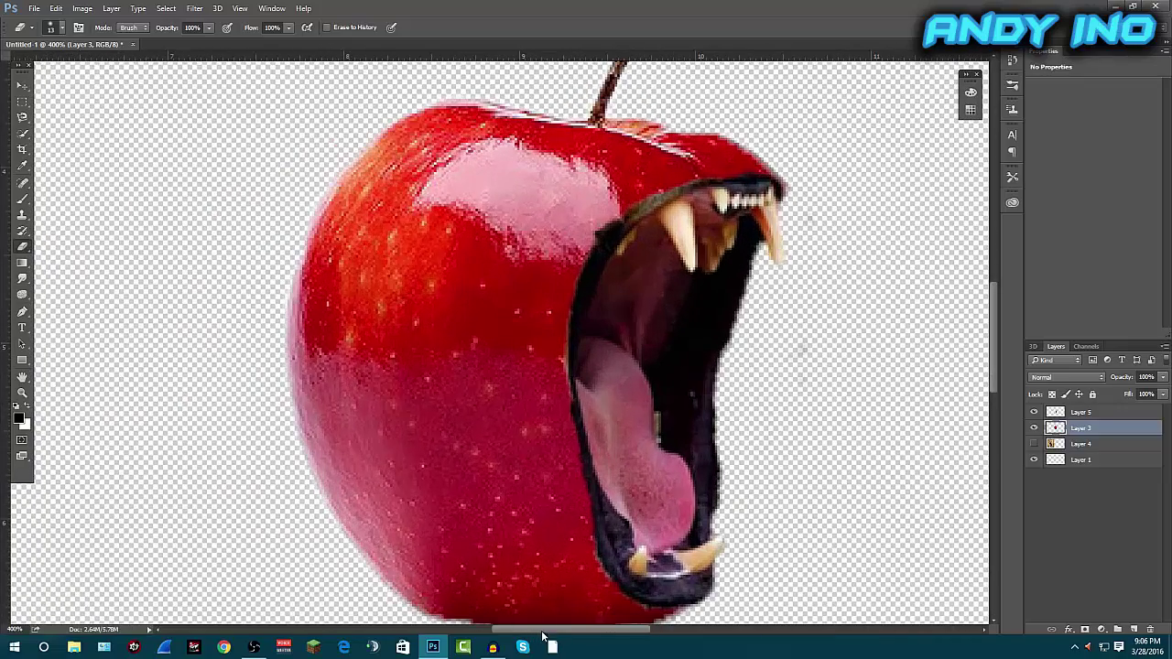
left_click_drag(543, 635, 562, 636)
left_click(1086, 444)
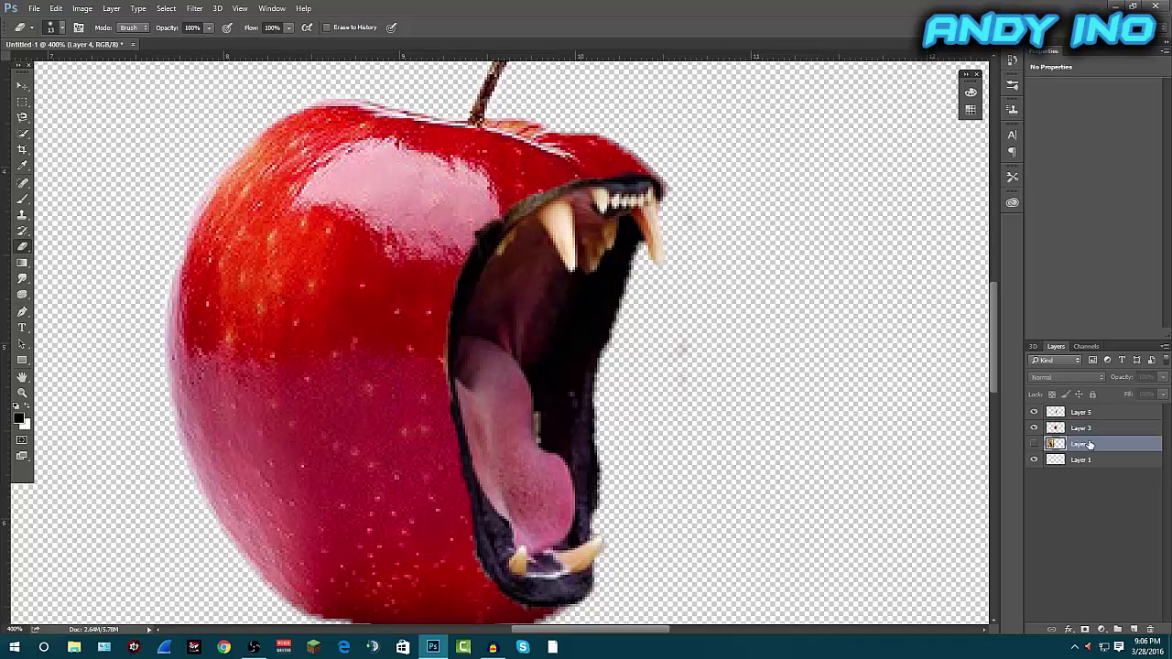
key("Delete")
Erase the mouth's black outer rim on Layer 5 where it meets the apple, along the upper lip, left side and lower jaw
left_click(1110, 412)
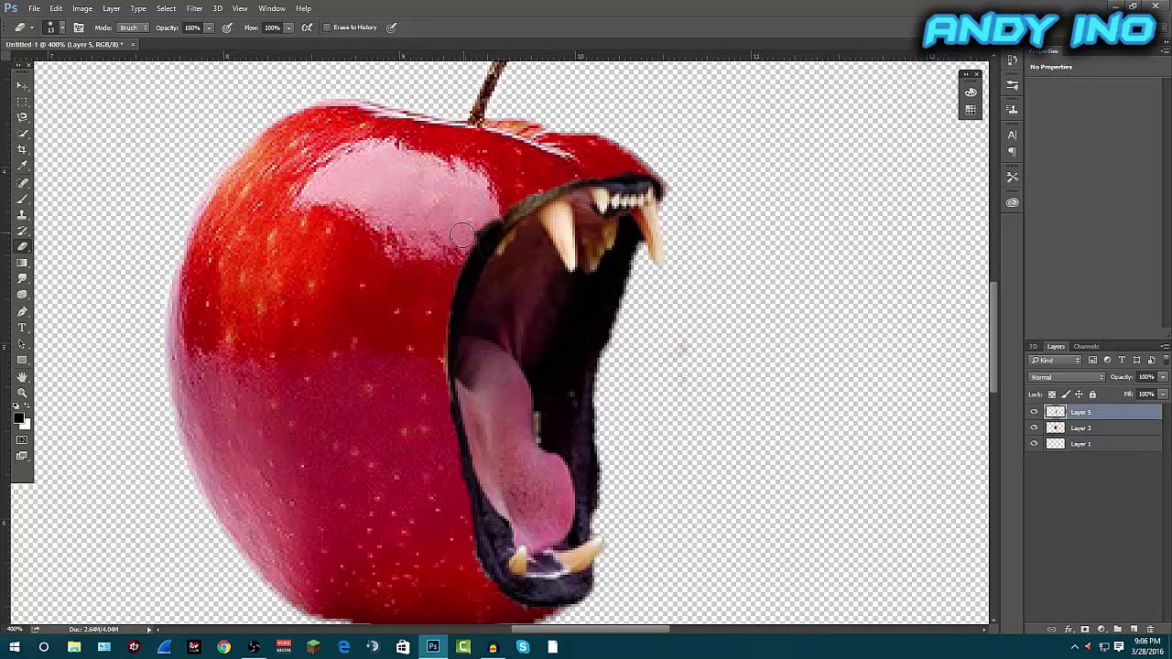
mouse_move(462, 235)
left_mouse_down()
mouse_move(497, 203)
mouse_move(436, 321)
mouse_move(450, 469)
mouse_move(504, 596)
mouse_move(553, 610)
mouse_move(599, 604)
mouse_move(568, 613)
mouse_move(602, 591)
mouse_move(536, 607)
mouse_move(589, 590)
left_mouse_up()
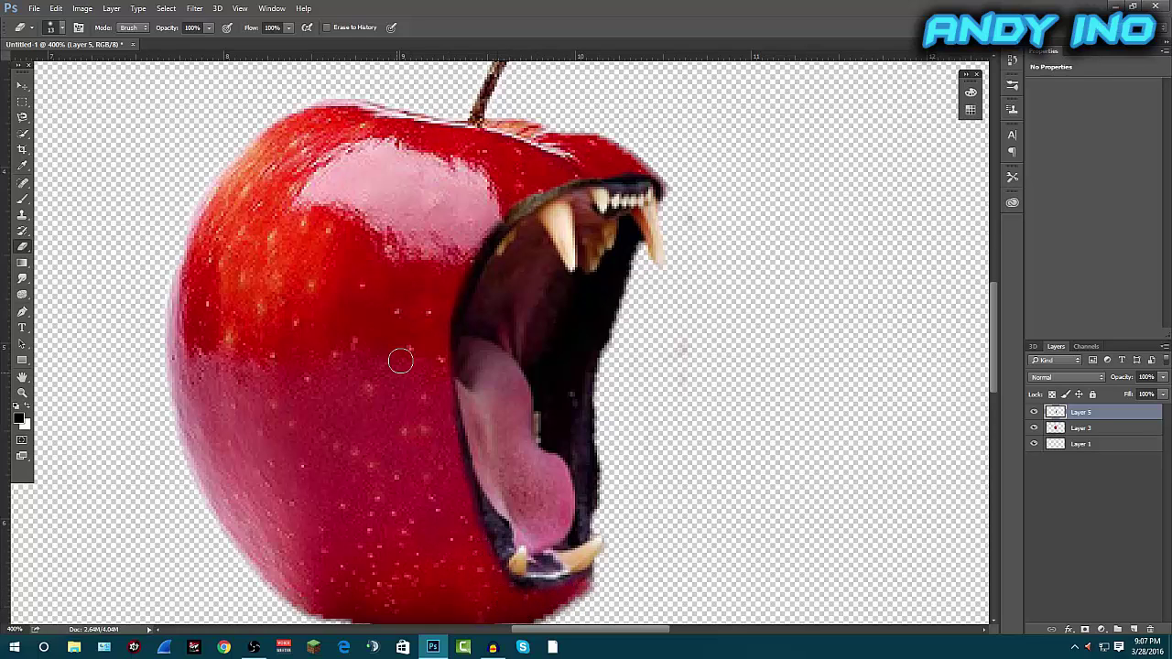
mouse_move(400, 360)
left_mouse_down()
mouse_move(436, 295)
mouse_move(439, 331)
mouse_move(479, 233)
mouse_move(530, 181)
mouse_move(508, 197)
mouse_move(620, 160)
mouse_move(621, 170)
mouse_move(668, 166)
mouse_move(676, 183)
mouse_move(593, 167)
mouse_move(554, 174)
mouse_move(500, 209)
mouse_move(466, 257)
mouse_move(470, 229)
left_mouse_up()
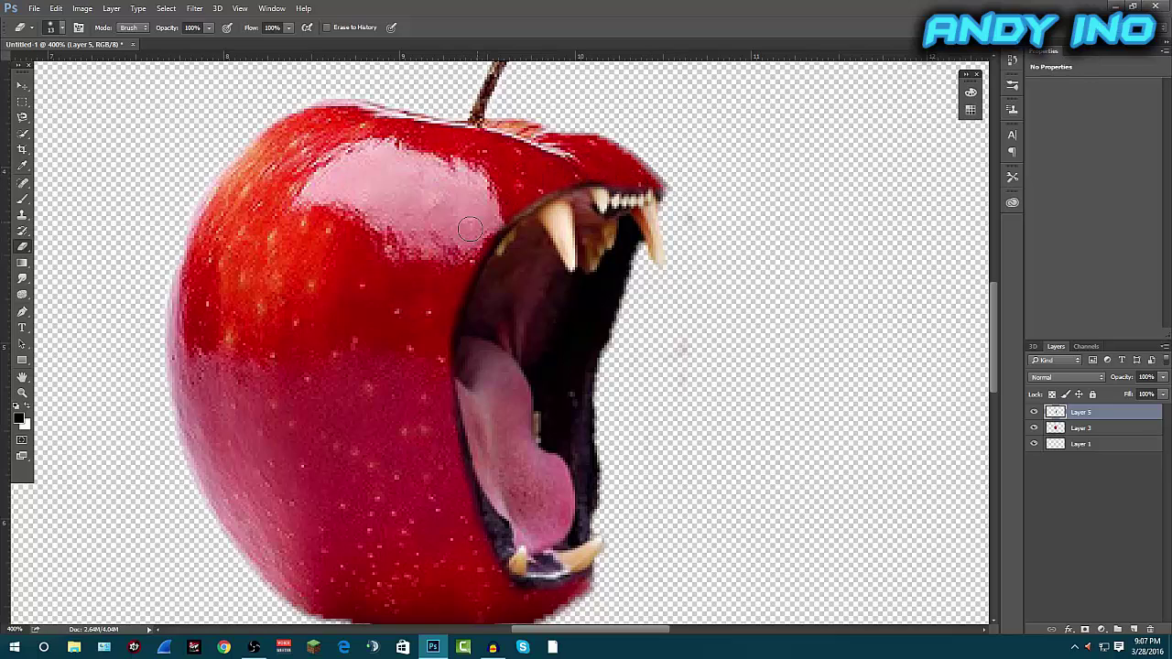
Examine how the mouth blends into the apple at several zoom levels
scroll(573, 319, "down", 5)
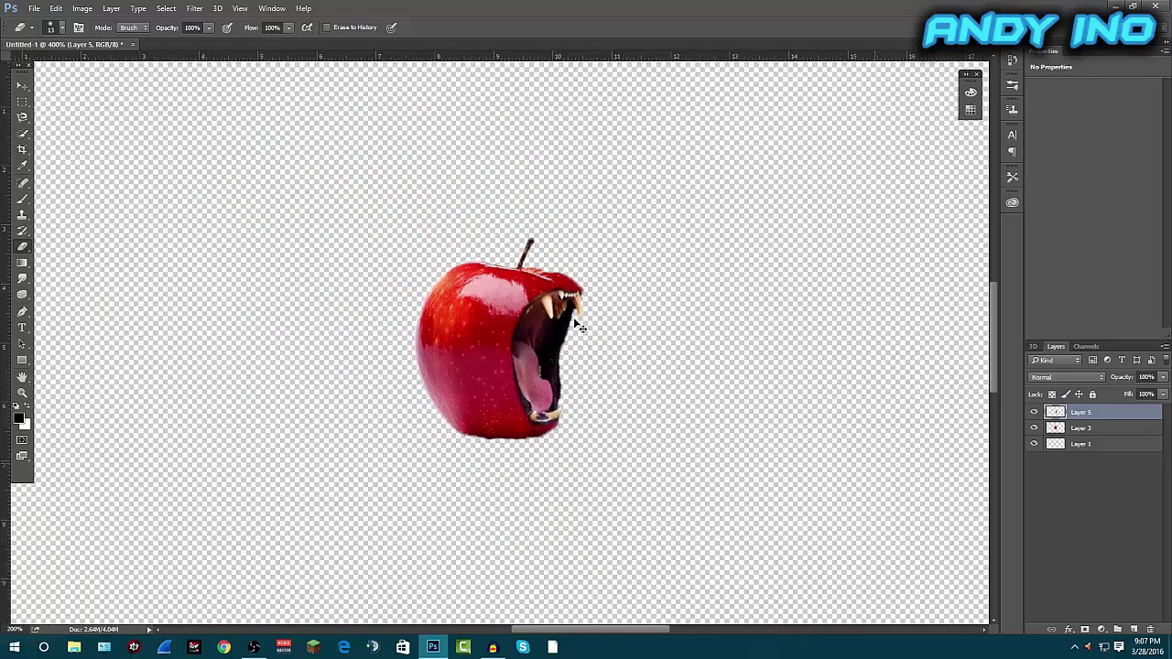
scroll(574, 319, "down", 1)
scroll(575, 318, "up", 4)
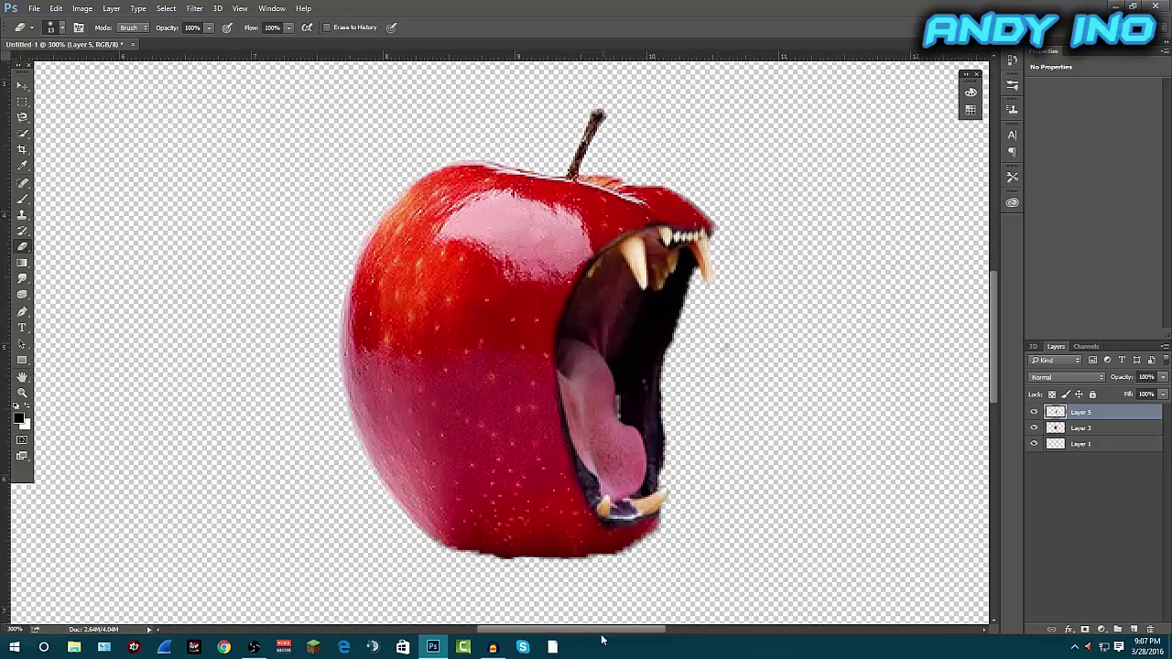
left_click_drag(557, 630, 574, 631)
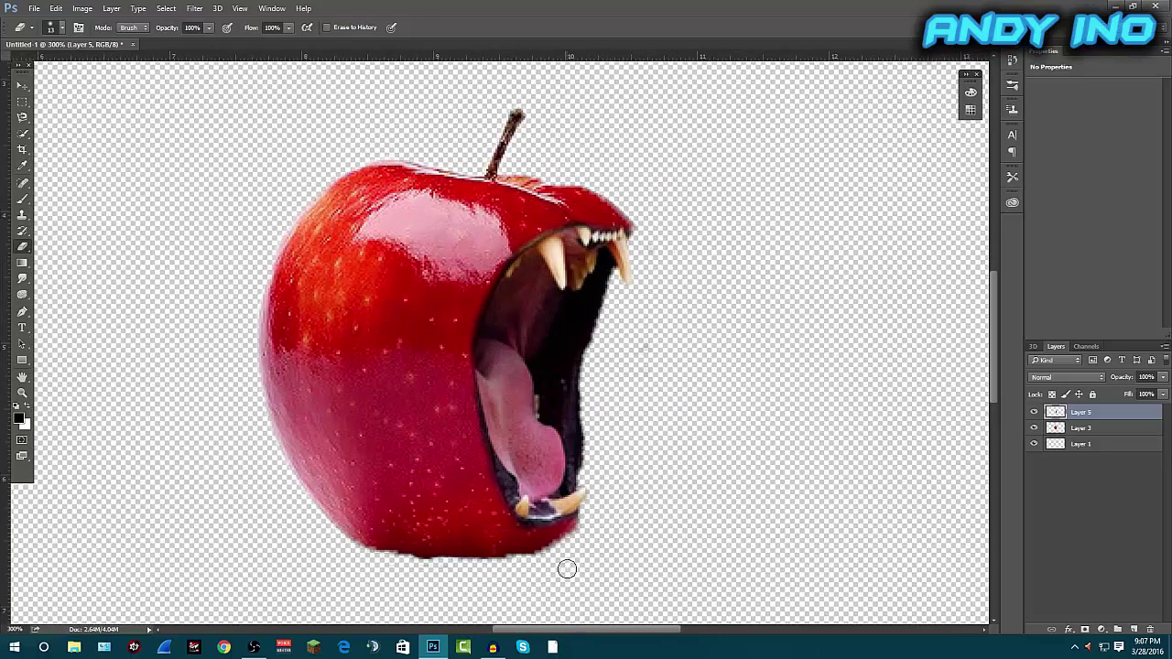
scroll(581, 554, "down", 3)
scroll(581, 556, "up", 2)
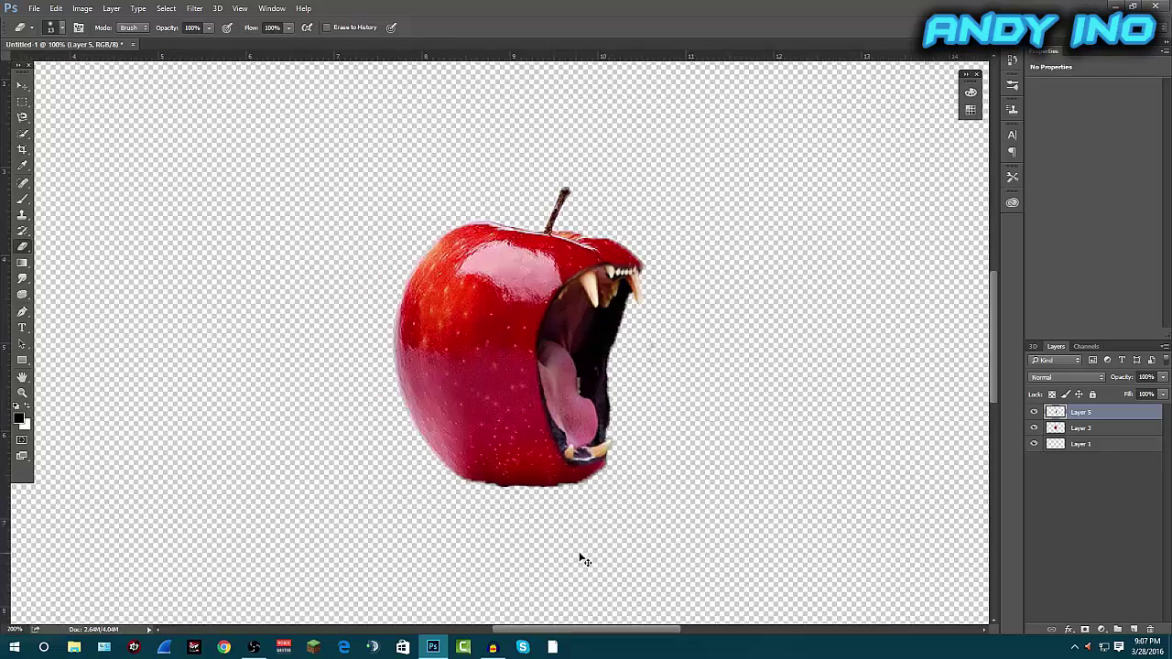
scroll(583, 559, "up", 1)
left_click_drag(579, 630, 605, 633)
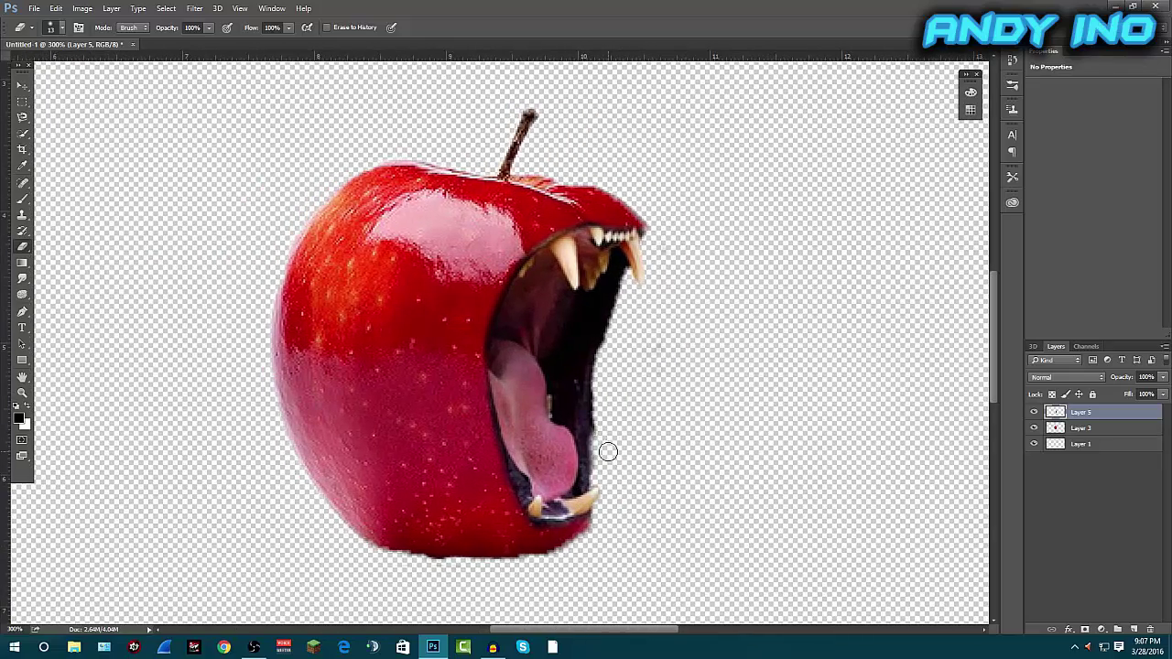
mouse_move(608, 452)
left_mouse_down()
mouse_move(601, 361)
mouse_move(626, 301)
mouse_move(596, 397)
mouse_move(609, 452)
left_mouse_up()
left_click(56, 9)
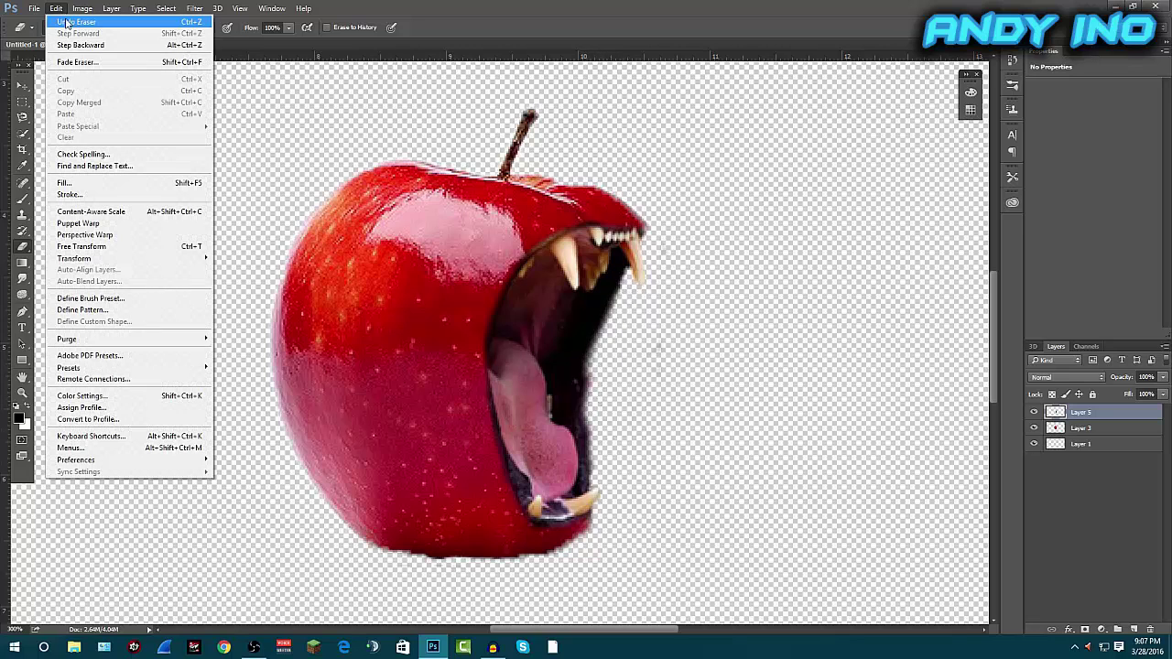
left_click(66, 21)
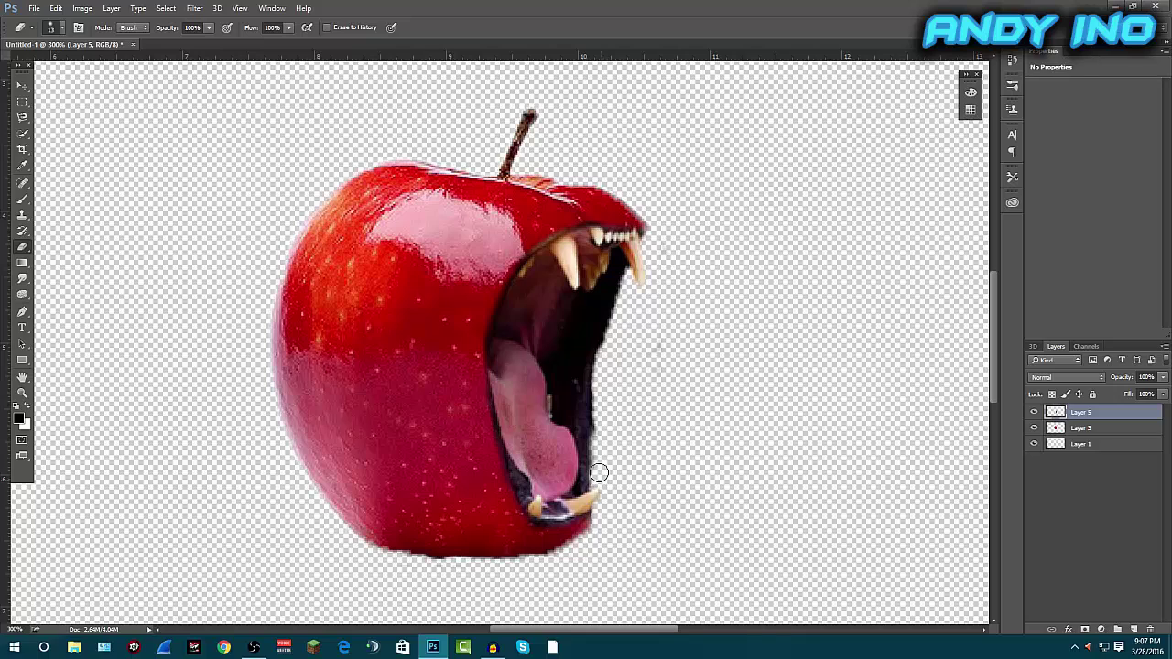
Erase the mouth's dark right edge on Layer 5 into a smooth inward curve between the upper and lower fangs
mouse_move(599, 472)
left_mouse_down()
mouse_move(593, 381)
mouse_move(625, 288)
mouse_move(596, 372)
mouse_move(603, 438)
mouse_move(597, 429)
mouse_move(593, 370)
mouse_move(594, 414)
mouse_move(670, 449)
mouse_move(611, 452)
mouse_move(596, 410)
mouse_move(599, 446)
mouse_move(587, 393)
mouse_move(620, 292)
mouse_move(599, 313)
mouse_move(631, 271)
mouse_move(592, 330)
mouse_move(576, 390)
mouse_move(577, 451)
mouse_move(590, 316)
mouse_move(622, 264)
mouse_move(585, 327)
mouse_move(567, 445)
mouse_move(591, 477)
mouse_move(575, 427)
left_mouse_up()
left_click(1063, 428)
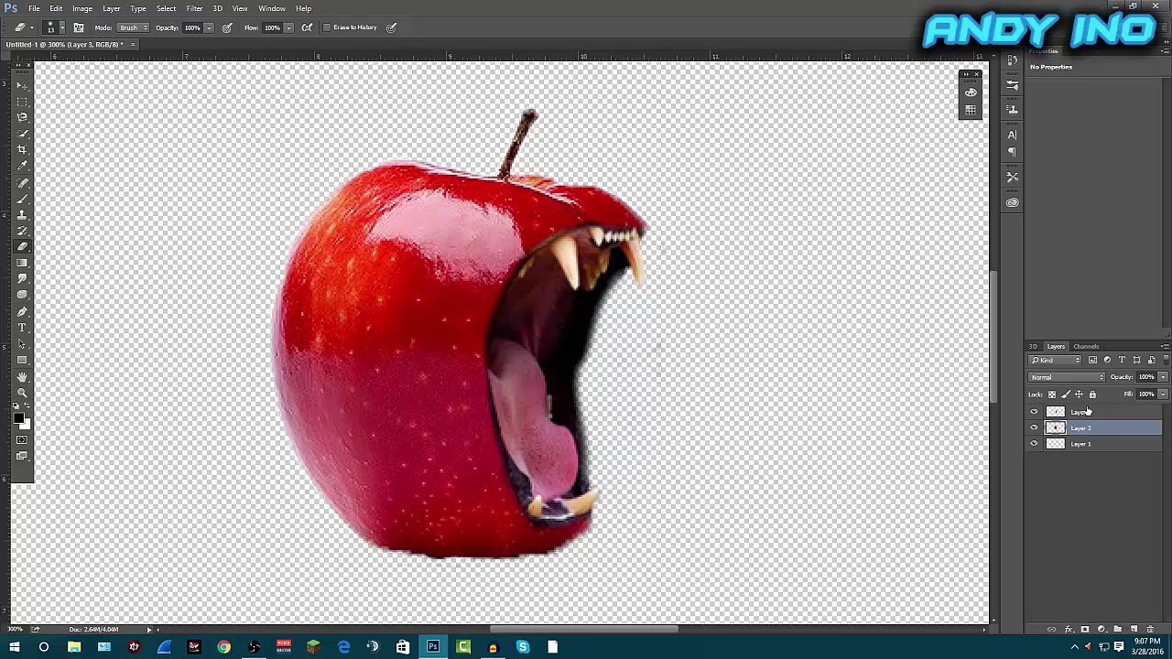
left_click(1086, 411)
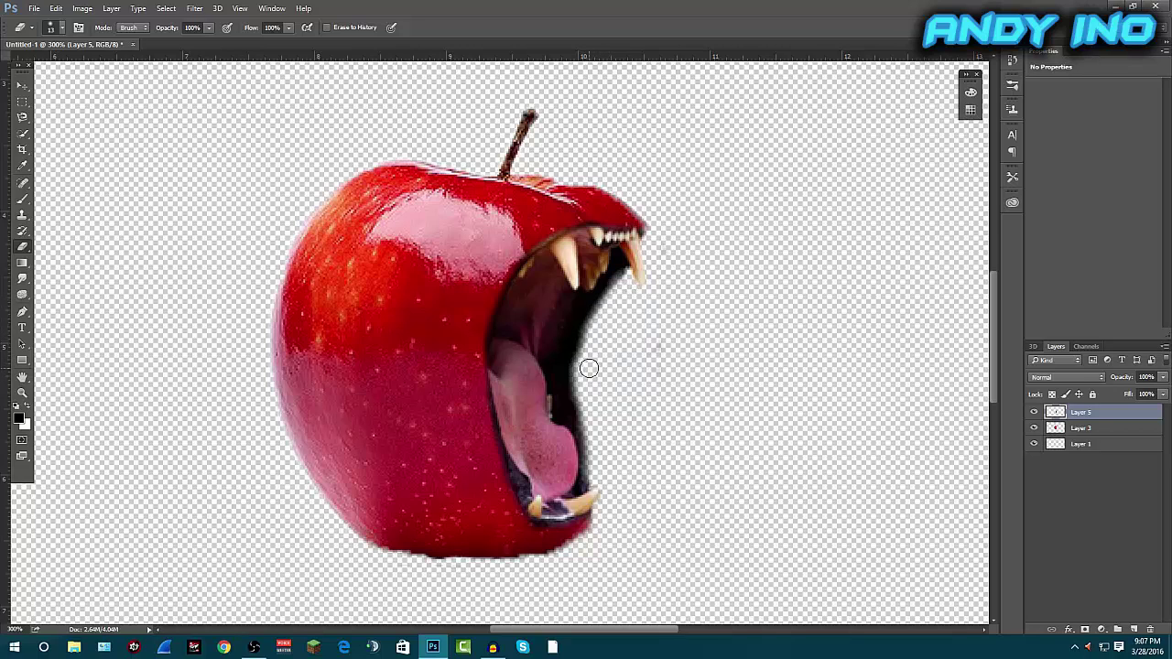
scroll(784, 386, "down", 1)
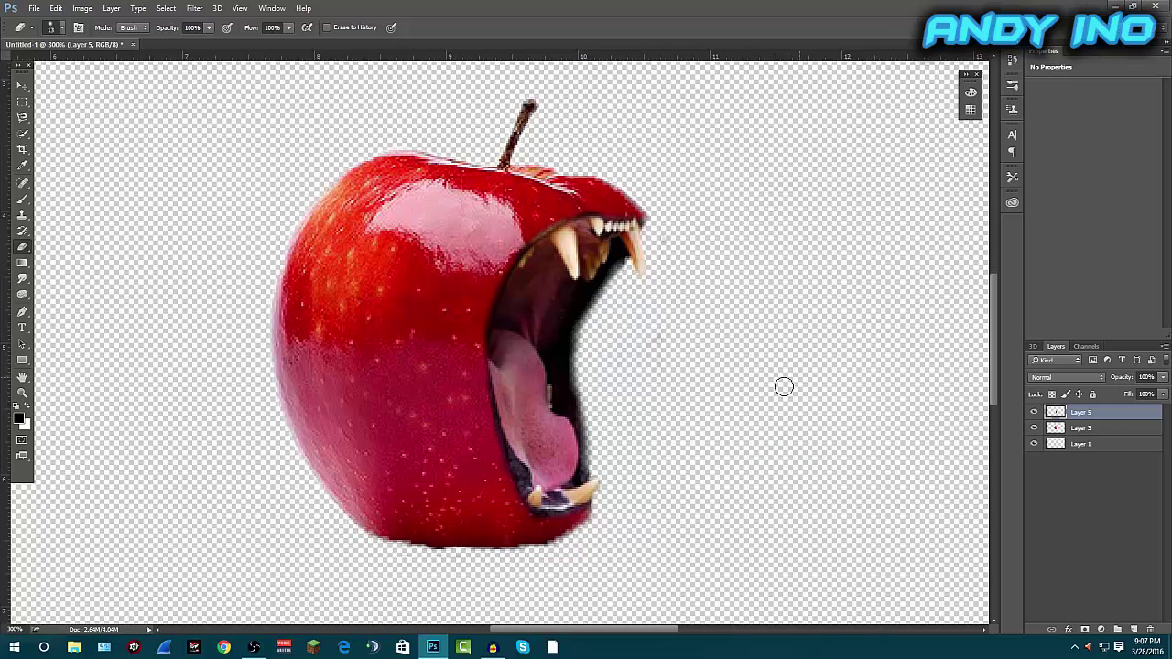
left_click_drag(596, 468, 591, 392)
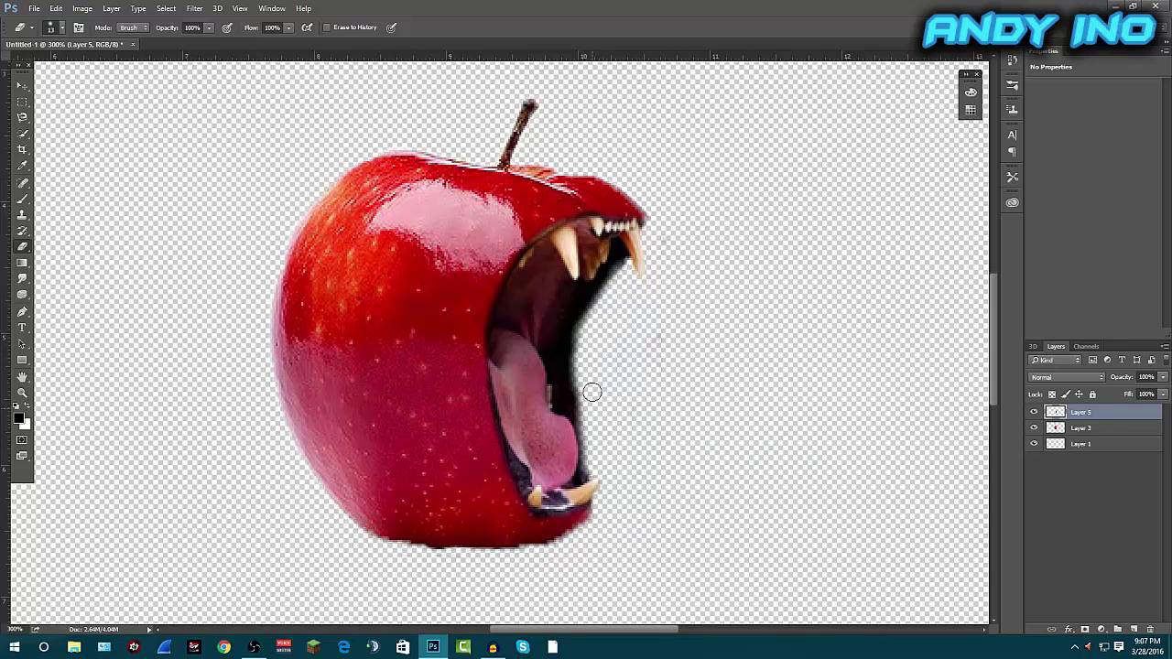
scroll(812, 442, "down", 1)
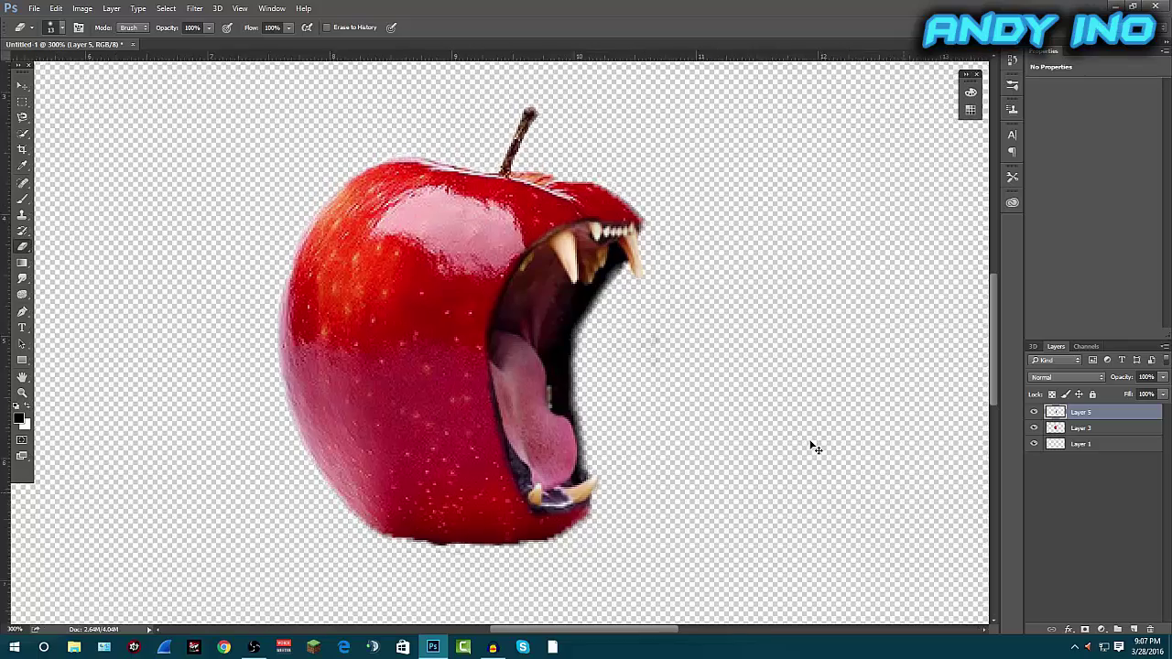
scroll(813, 447, "down", 2)
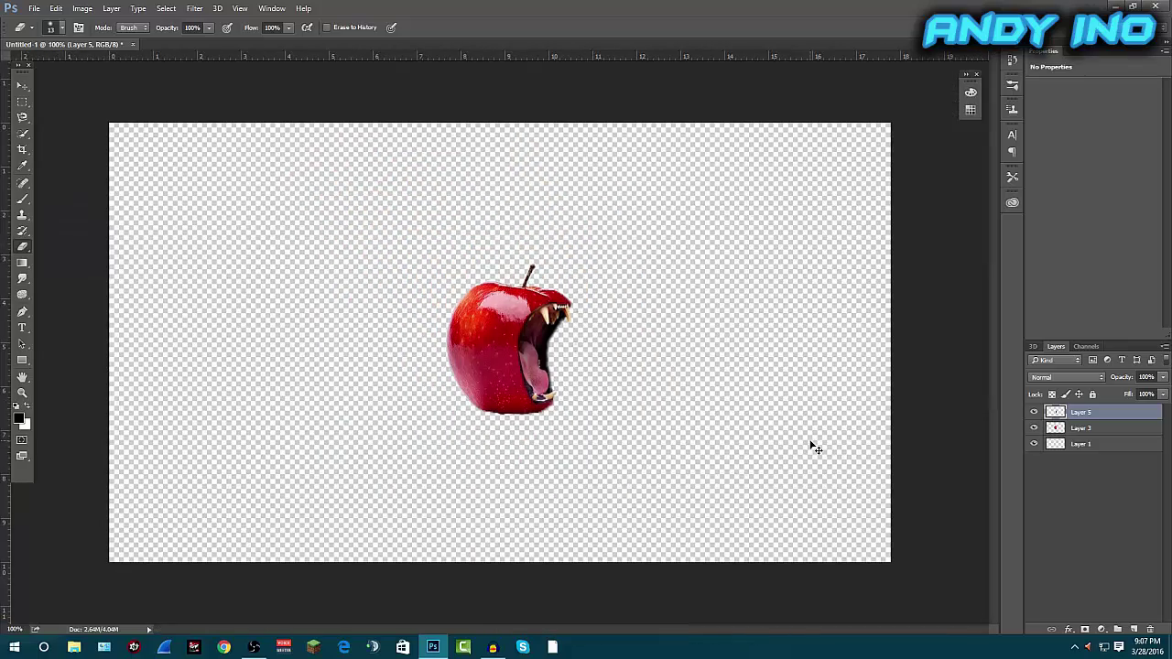
scroll(812, 446, "up", 1)
scroll(810, 442, "down", 1)
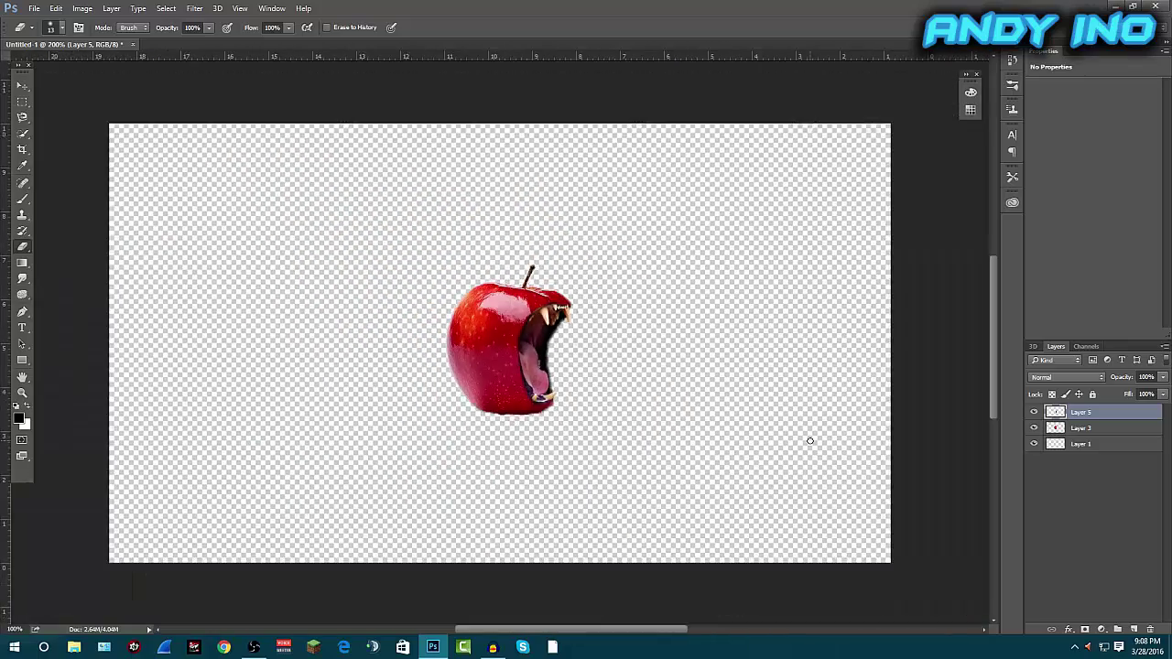